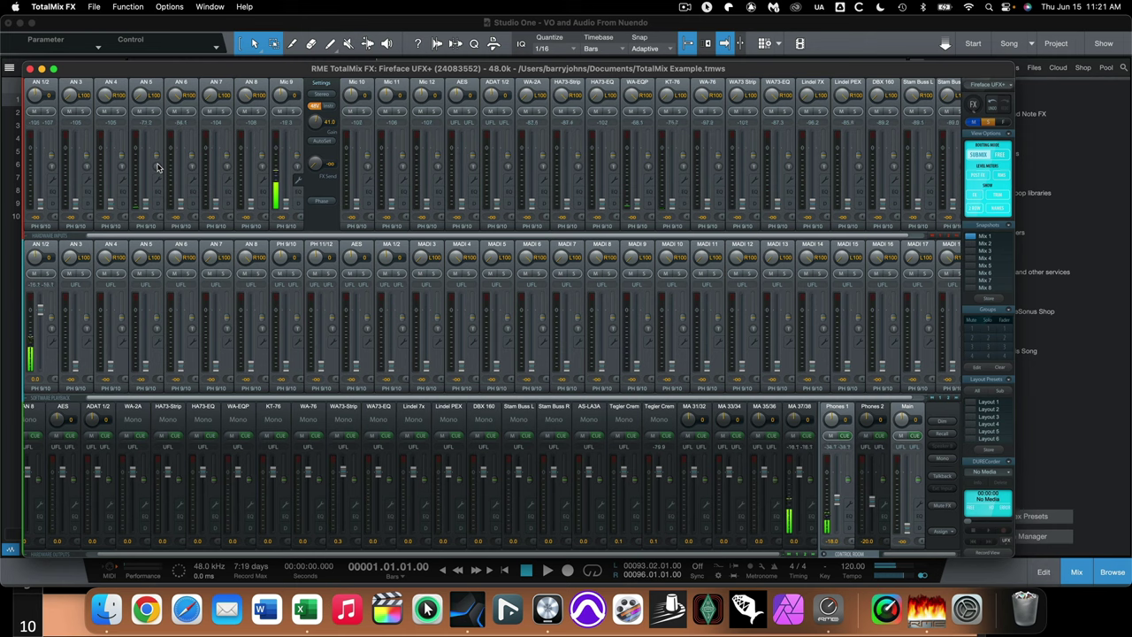
click(381, 142)
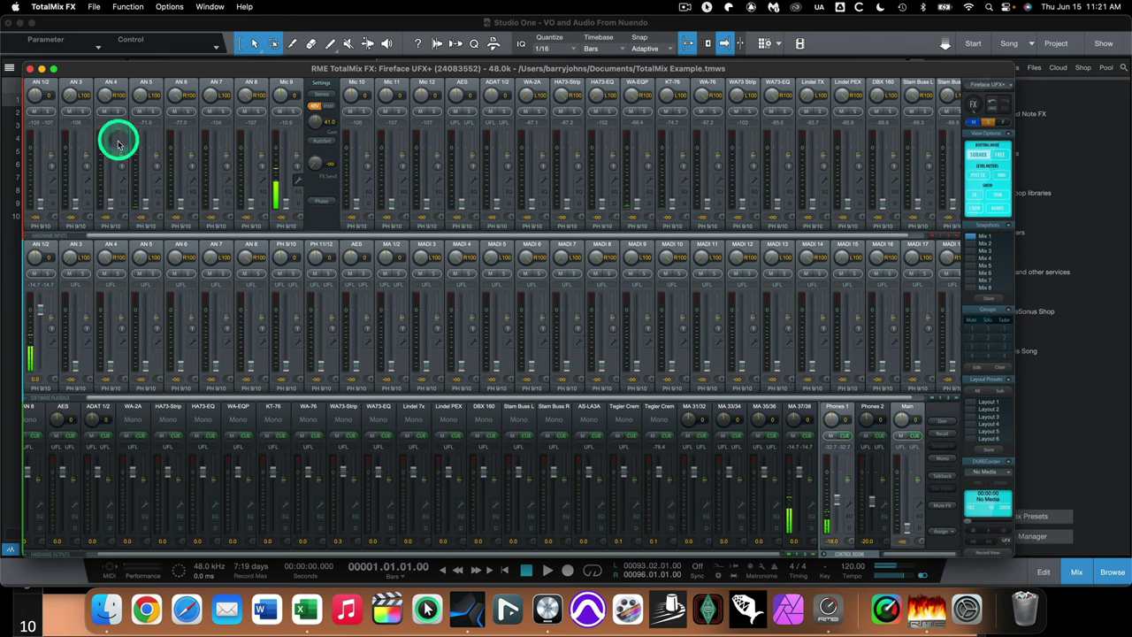
drag(566, 235, 469, 230)
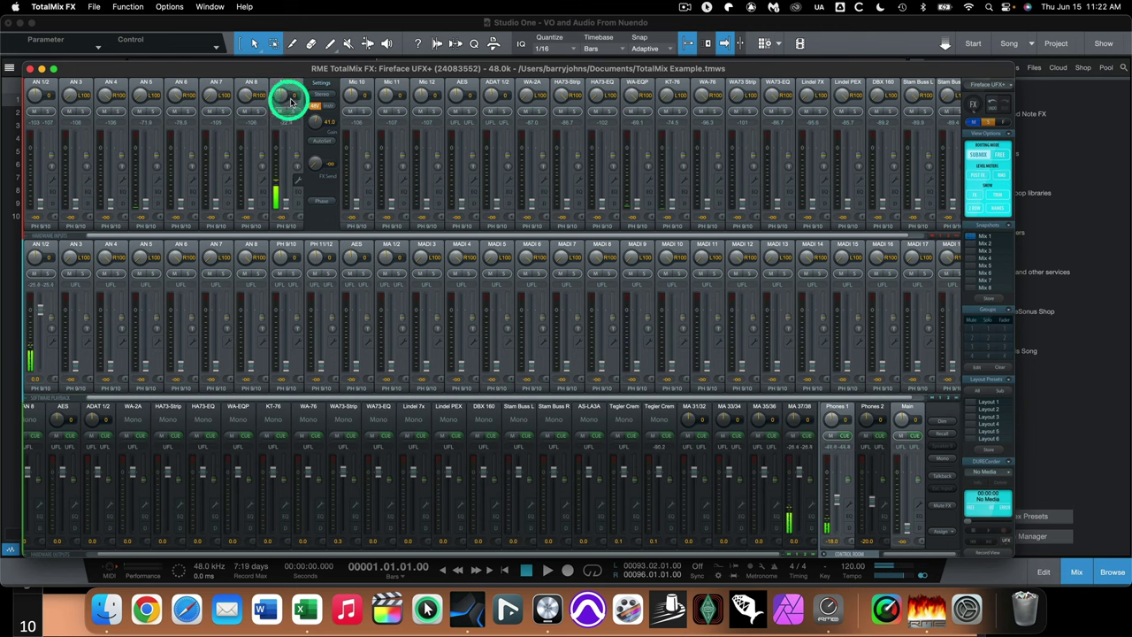
Step: Check Studio One's mixer, and compare the custom channel names with the original MADI names in TotalMix FX
click(466, 610)
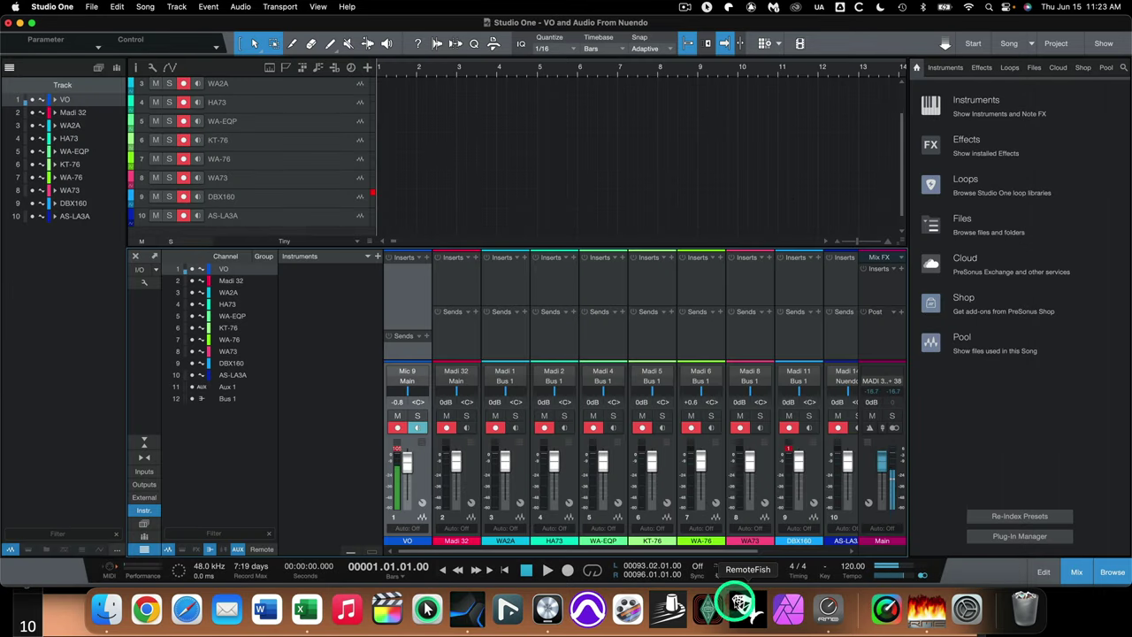
click(827, 608)
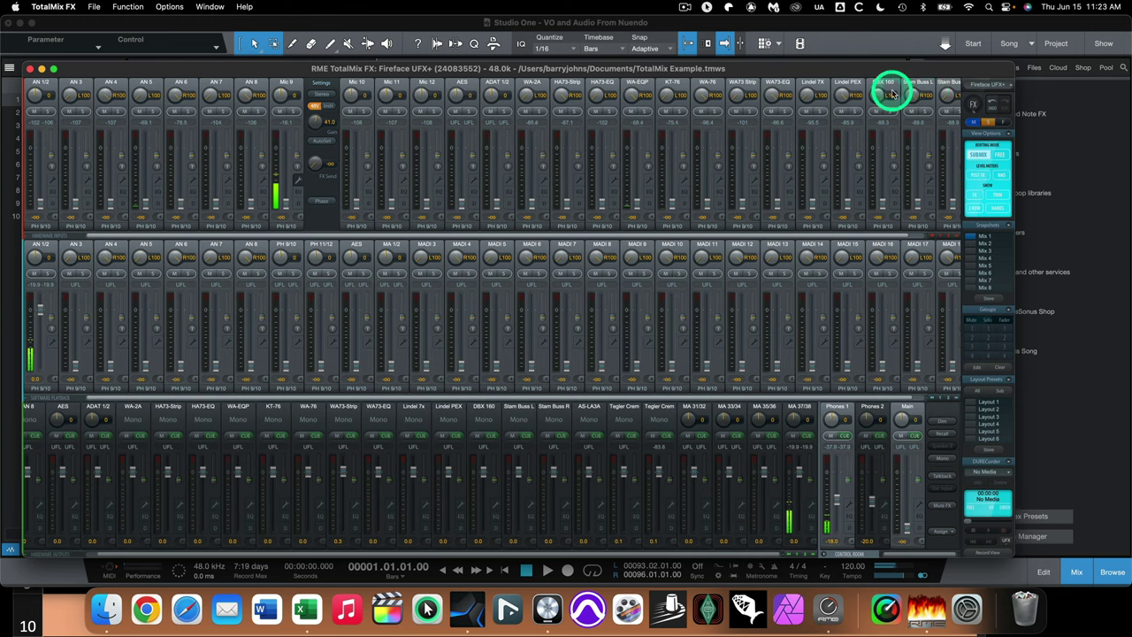
click(1001, 212)
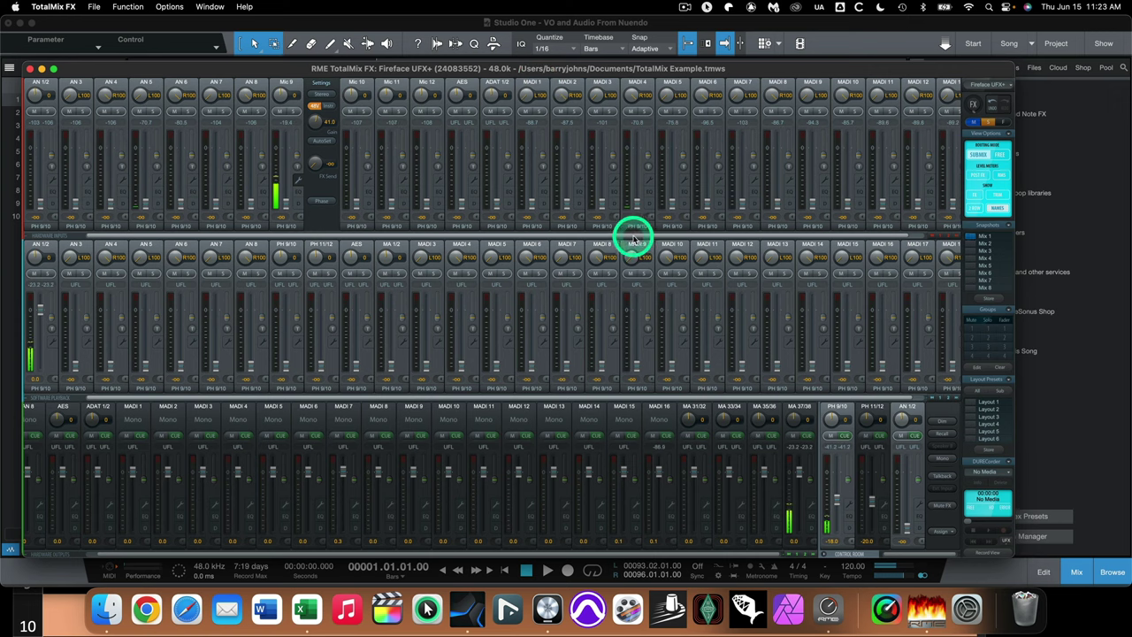
scroll(637, 232, right, 5)
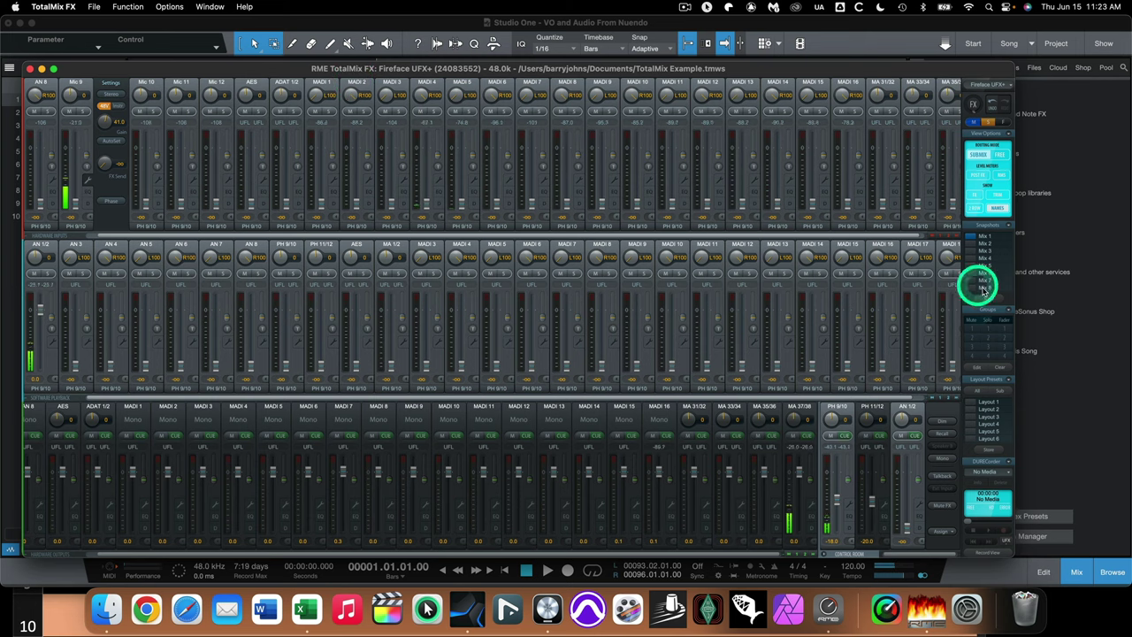
click(998, 211)
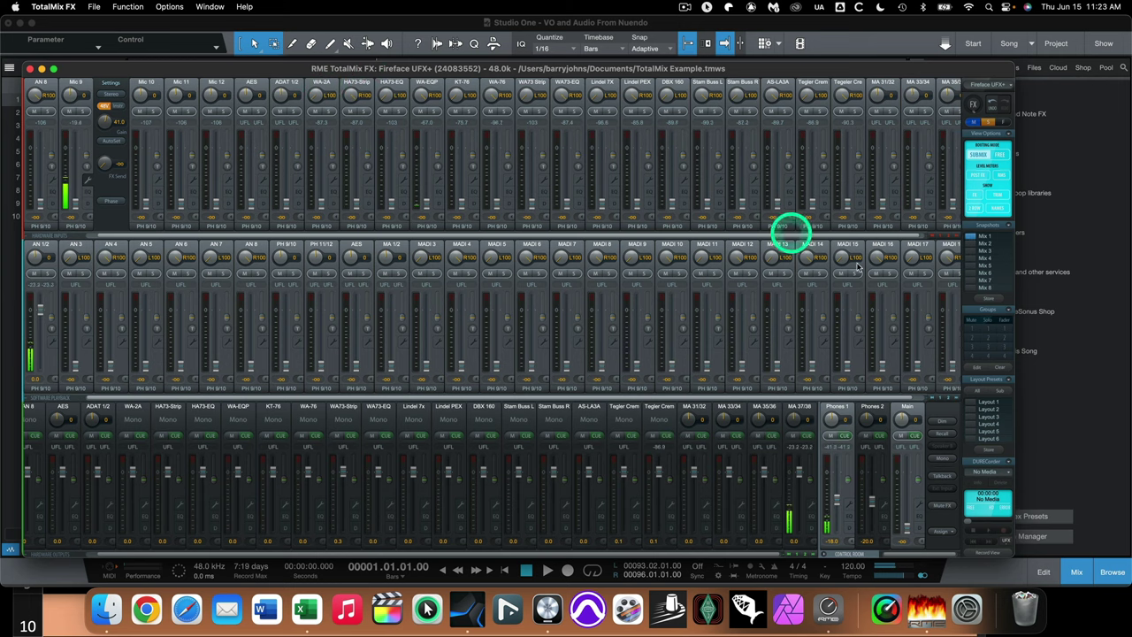
click(998, 207)
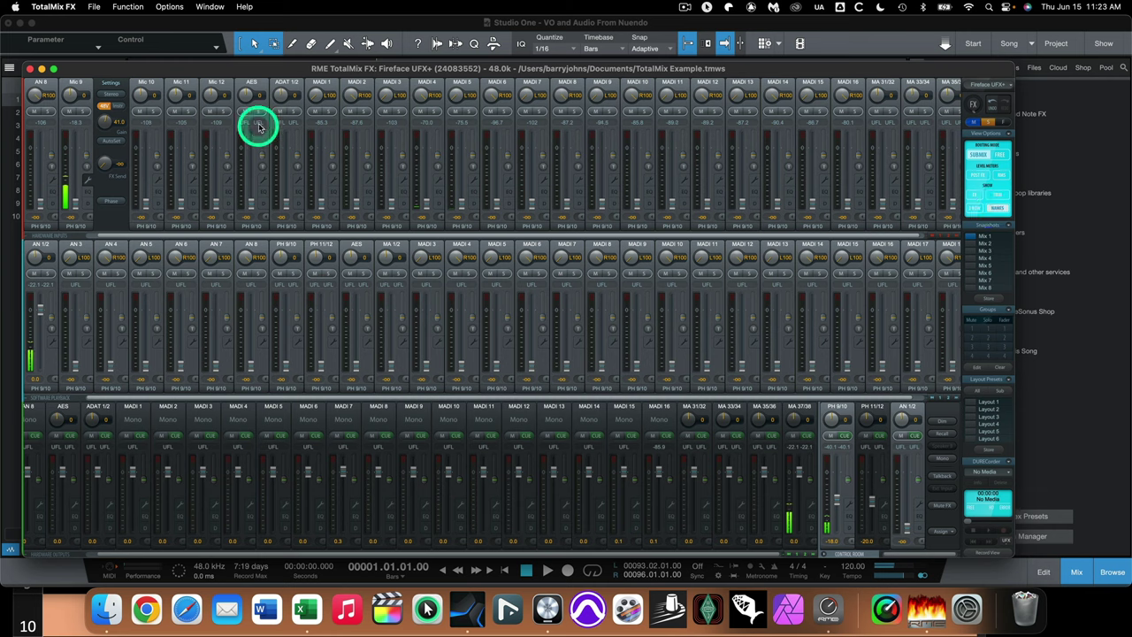
click(997, 208)
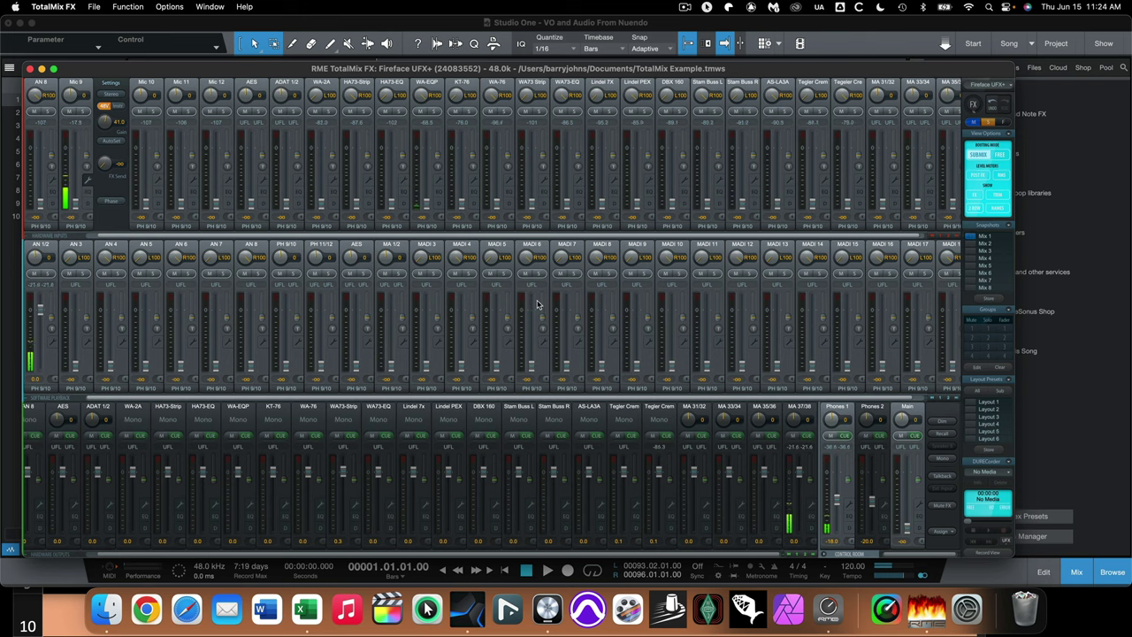
Step: Switch to Studio One and inspect the available hardware outputs for the Main channel, keeping MADI 37 + 38
click(466, 611)
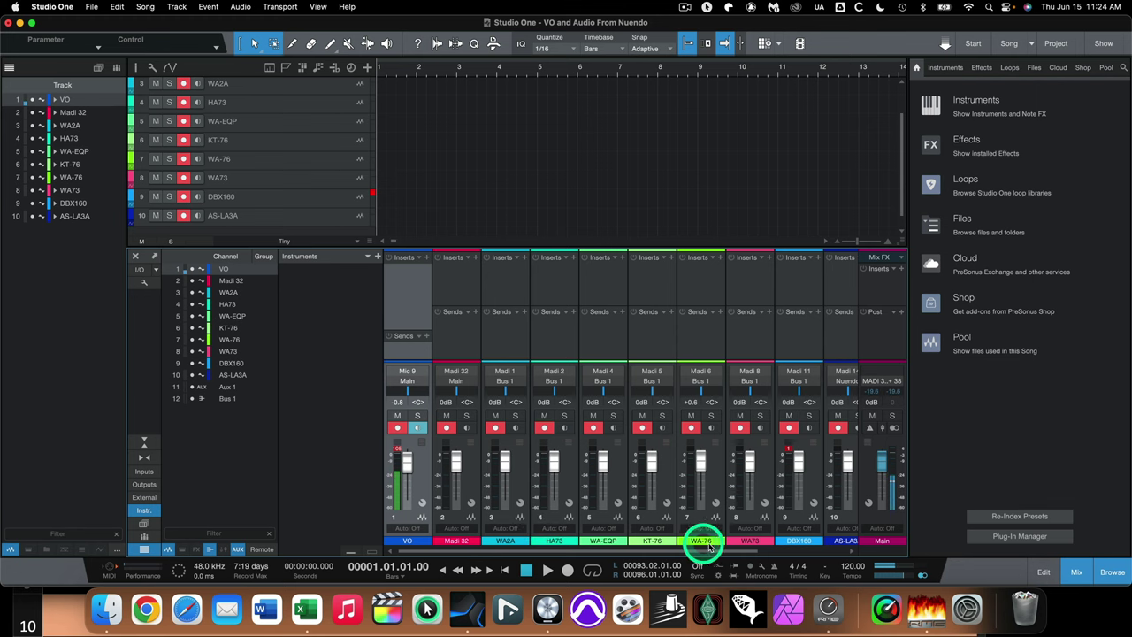
mouse_move(682, 550)
mouse_down()
mouse_move(749, 555)
mouse_move(679, 557)
mouse_up()
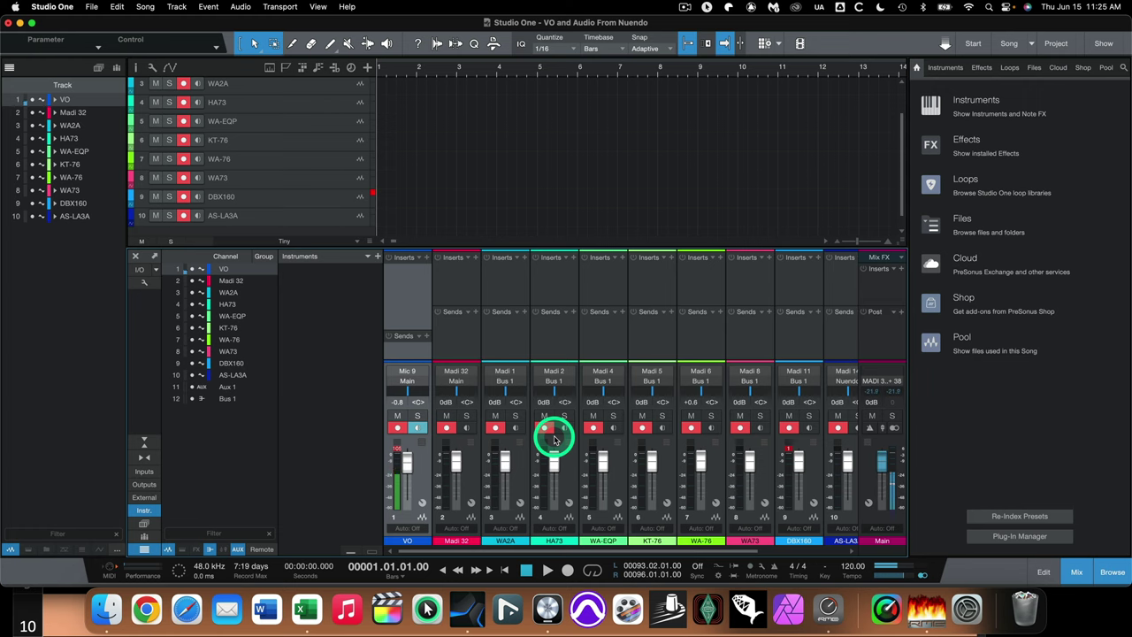
click(547, 609)
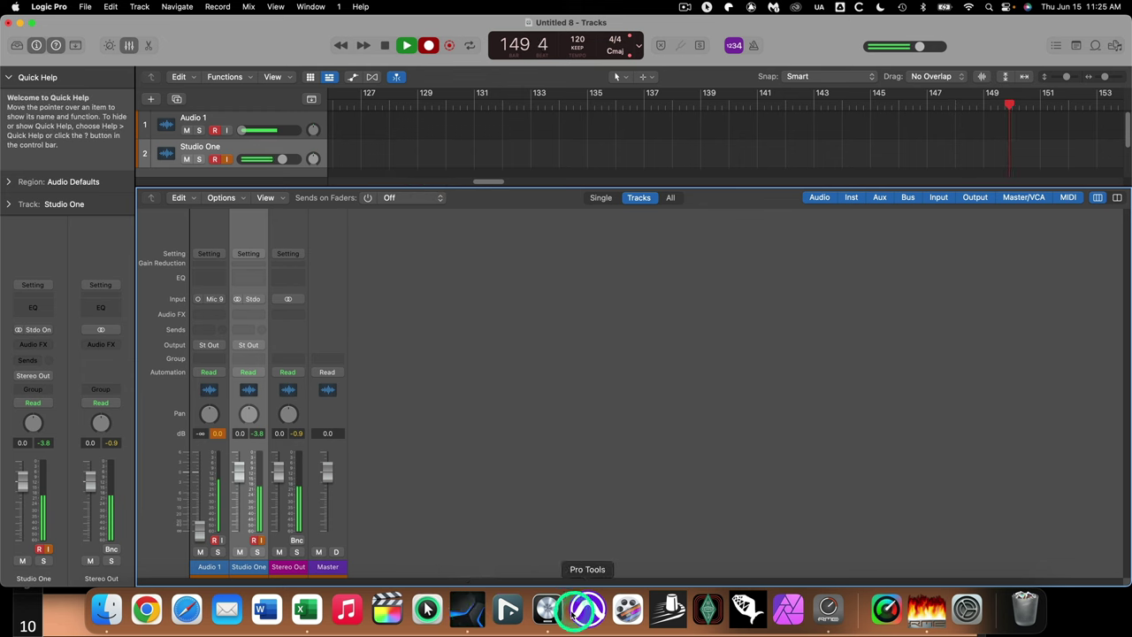
click(469, 608)
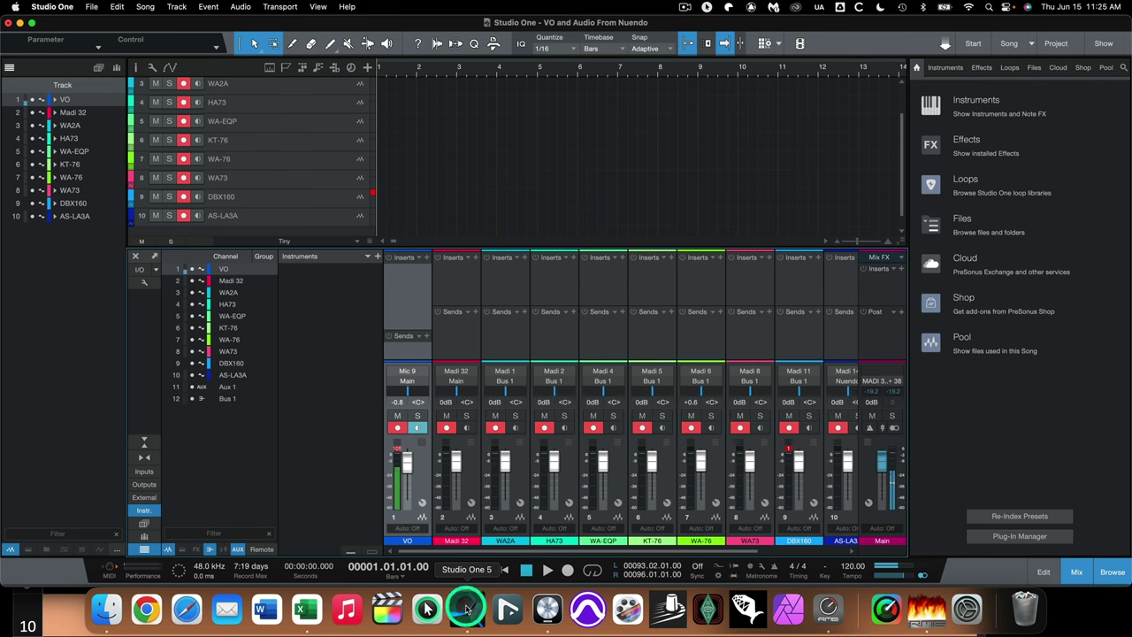
click(884, 381)
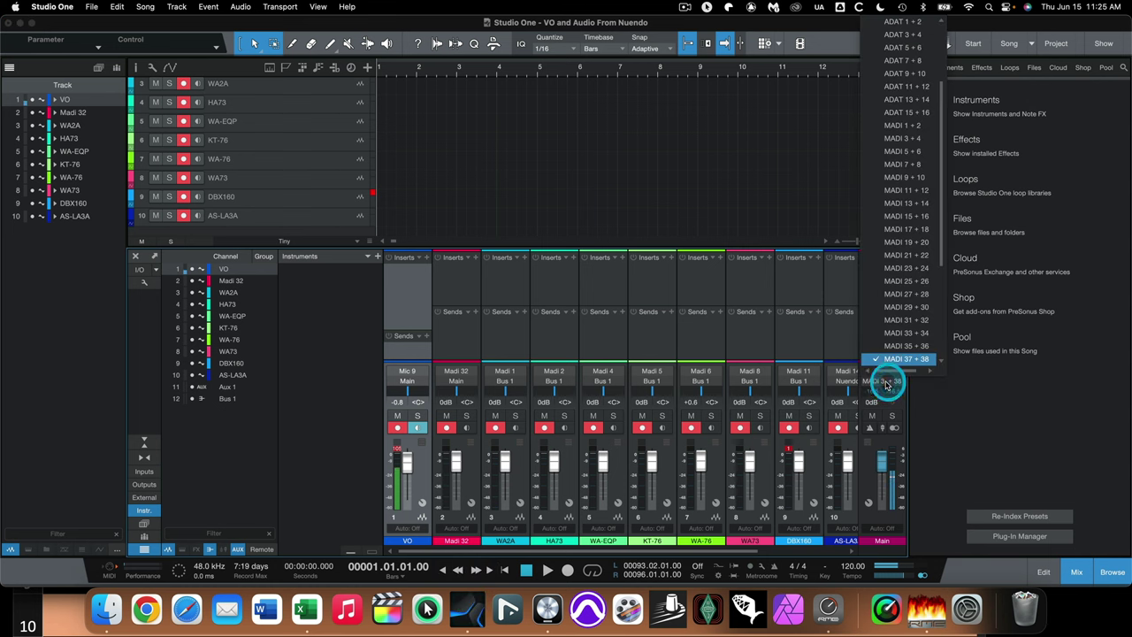
click(354, 387)
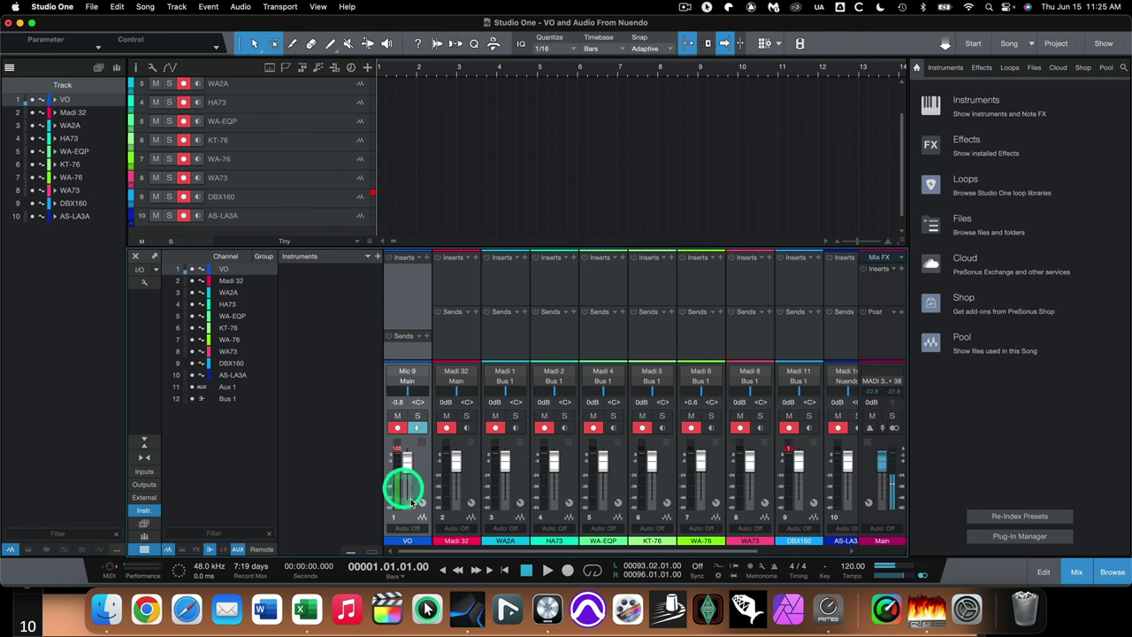
Step: Switch to Logic Pro and examine the I/O label of the MADI 37/38 stereo input, closing the labels window again
click(546, 608)
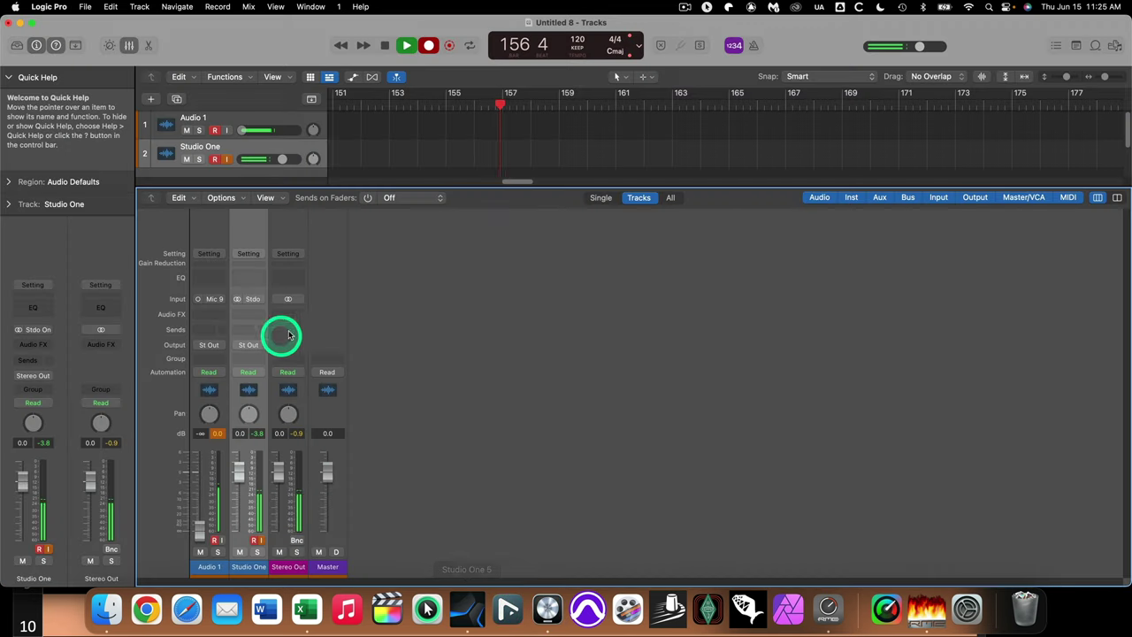
click(249, 7)
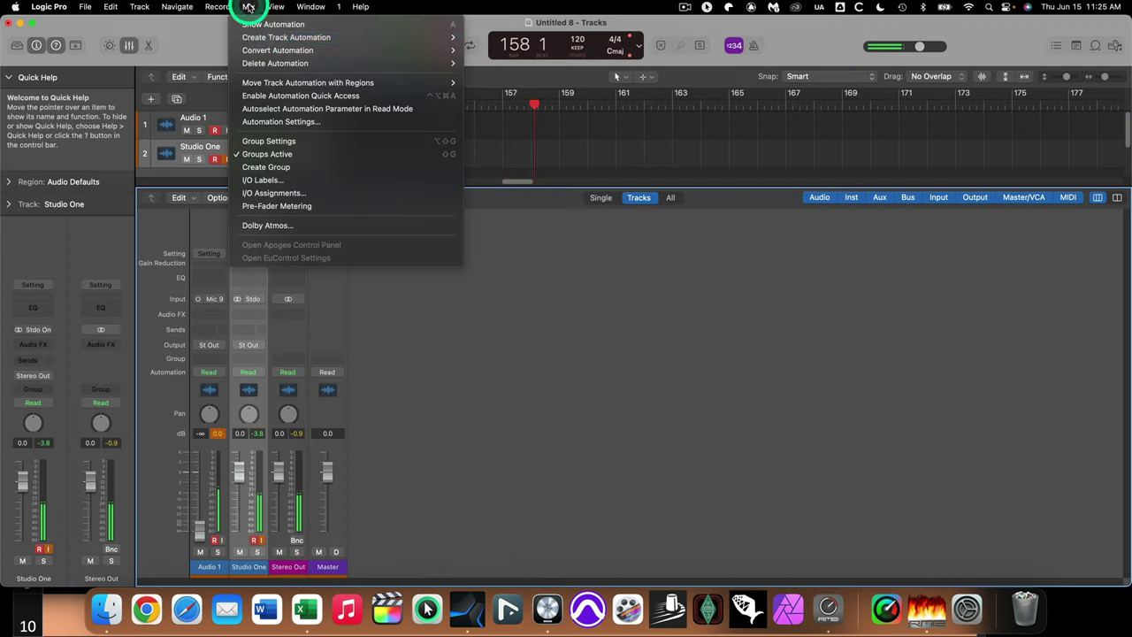
click(266, 180)
scroll(429, 248, down, 3)
scroll(430, 256, down, 20)
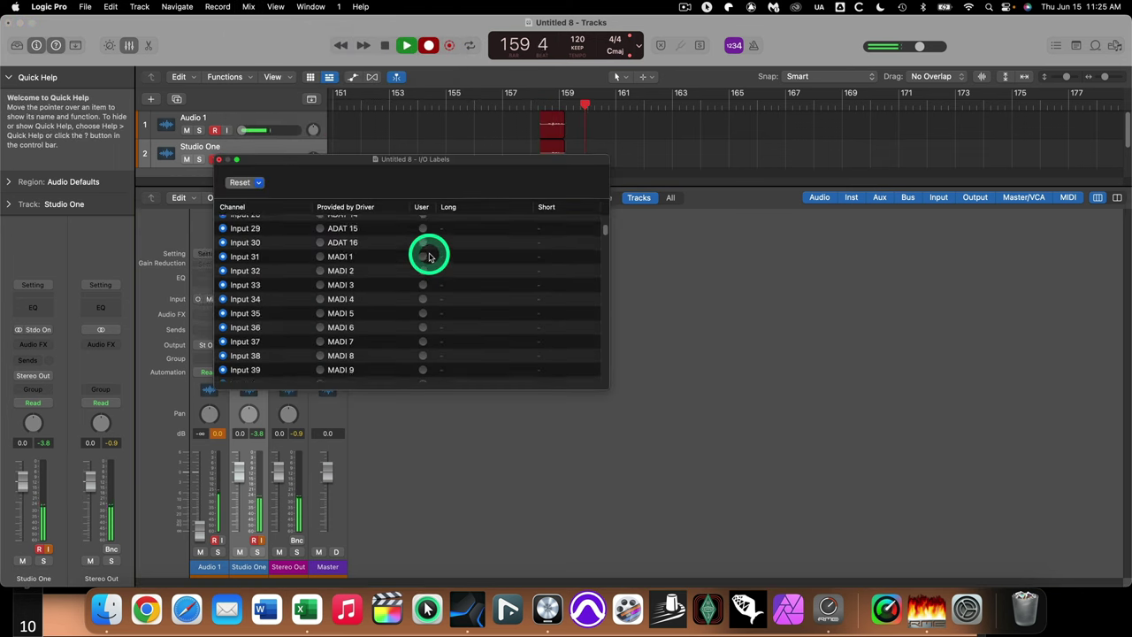
scroll(430, 257, down, 15)
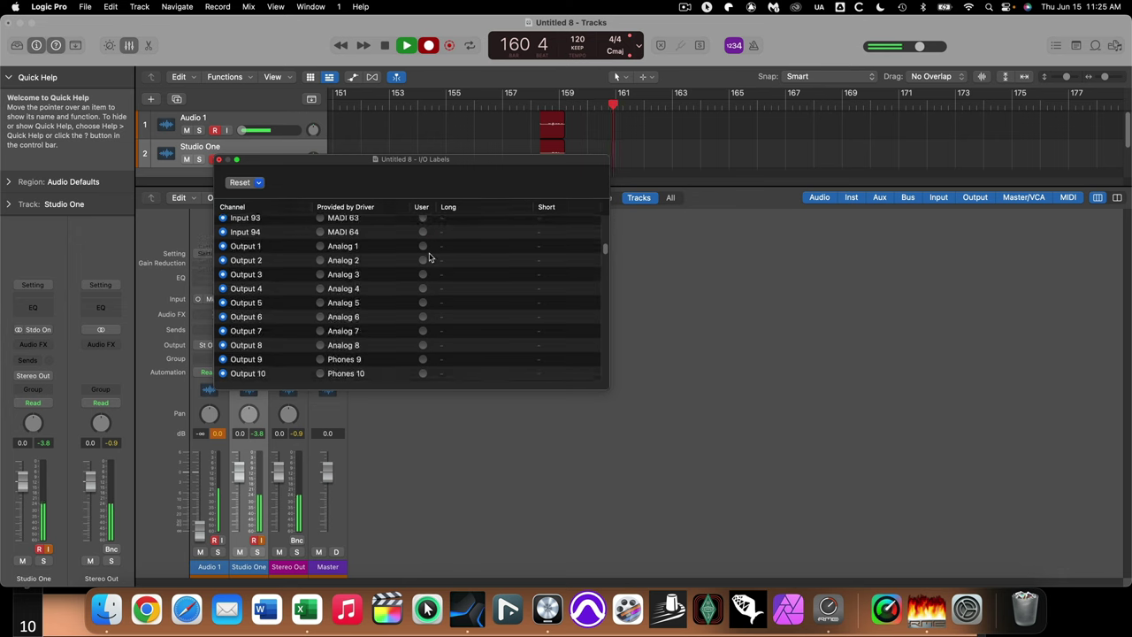
scroll(430, 257, down, 20)
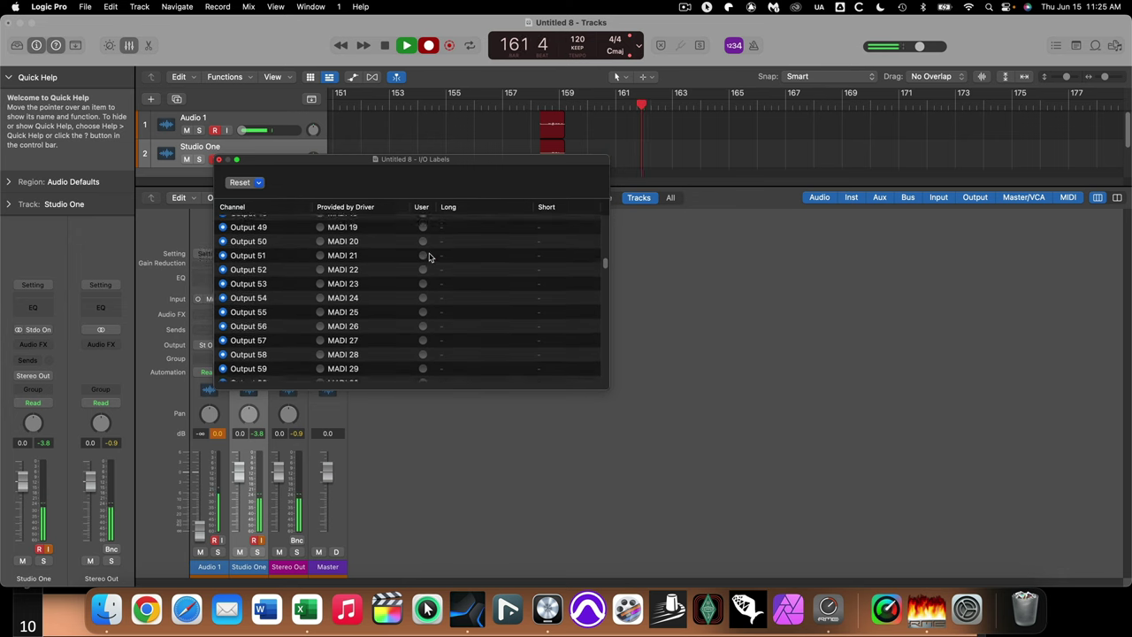
scroll(430, 256, down, 10)
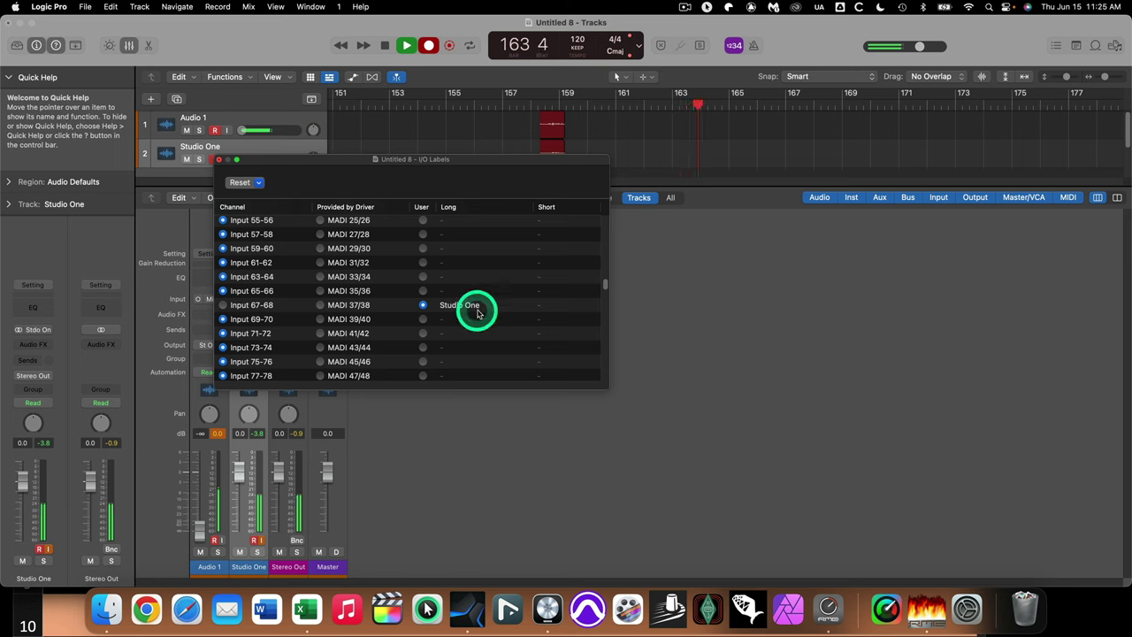
click(219, 160)
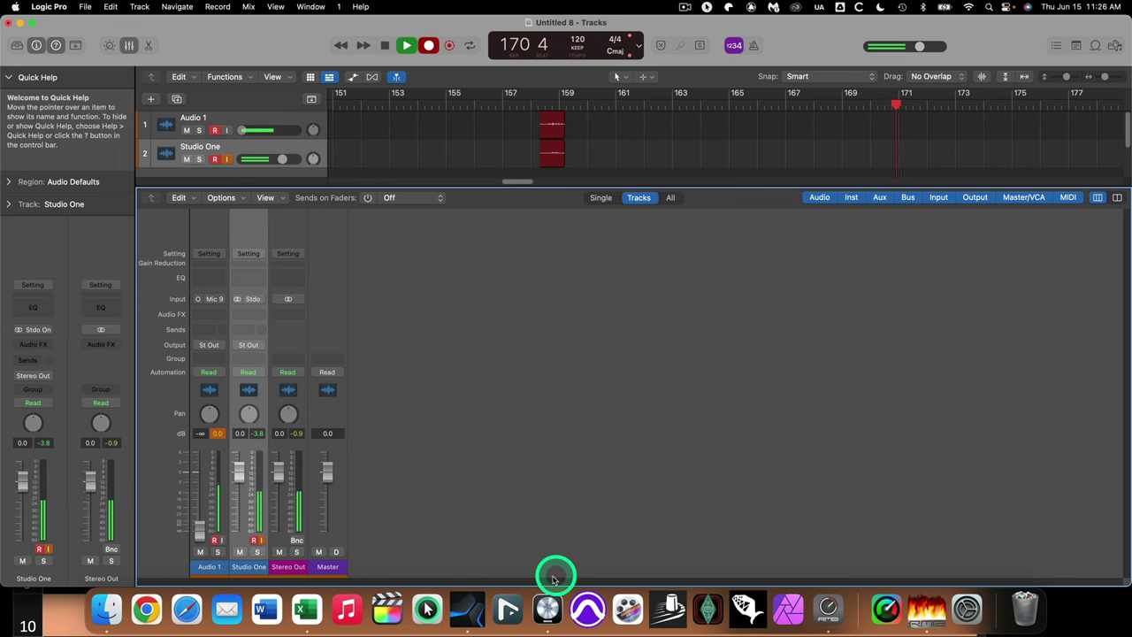
Step: Check the DBX160 track's input in Studio One, and compare the DBX 160 input's custom and original names in TotalMix FX
click(469, 605)
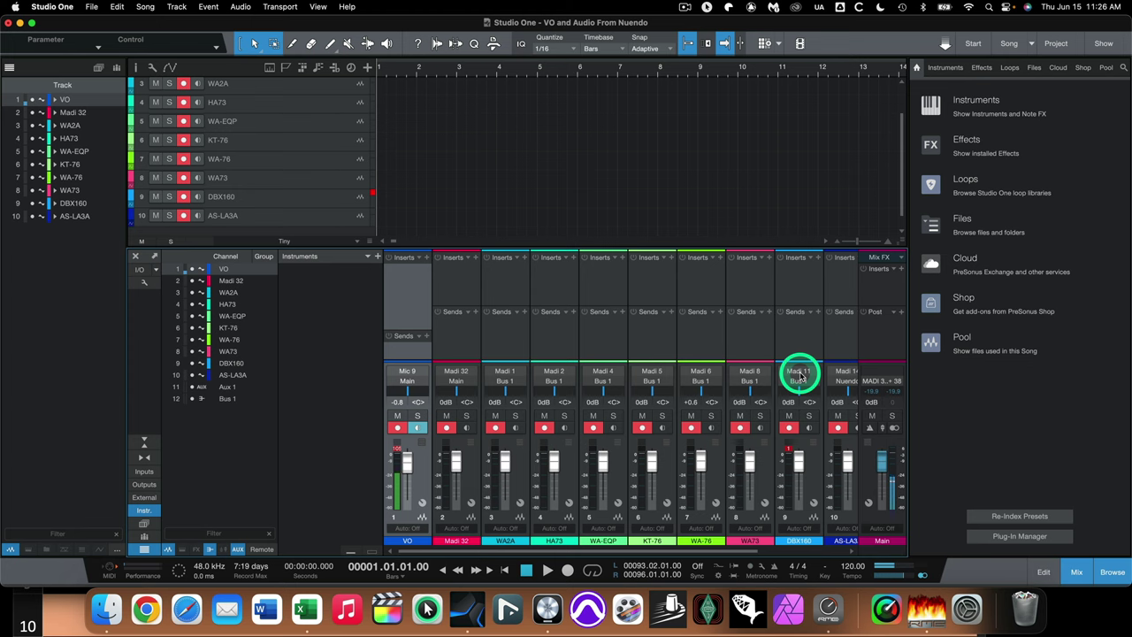
click(829, 606)
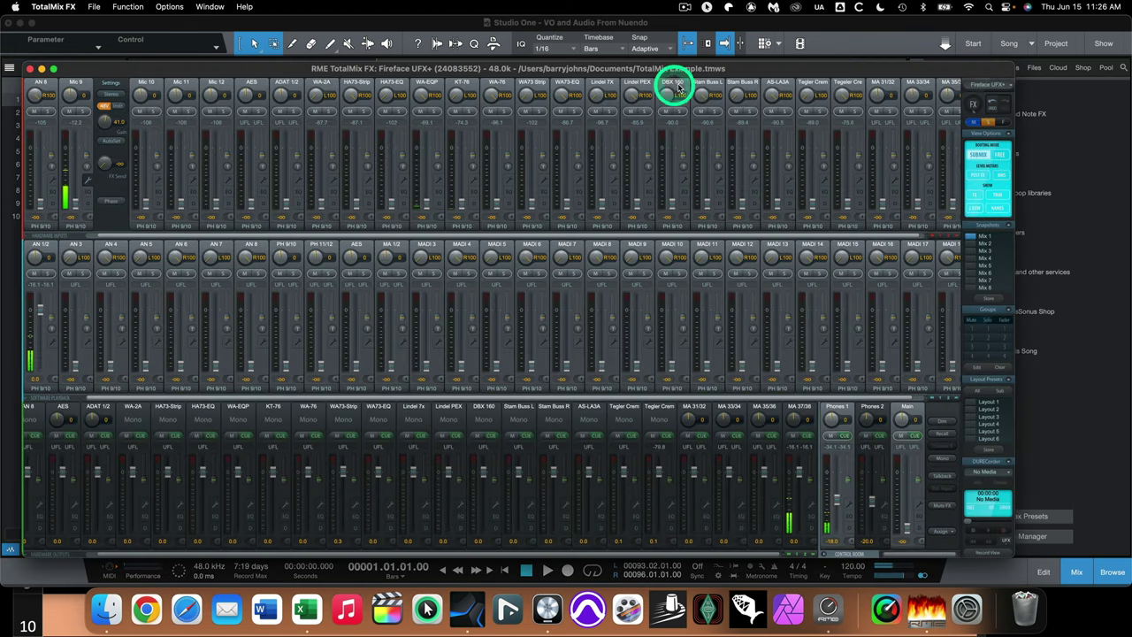
click(999, 208)
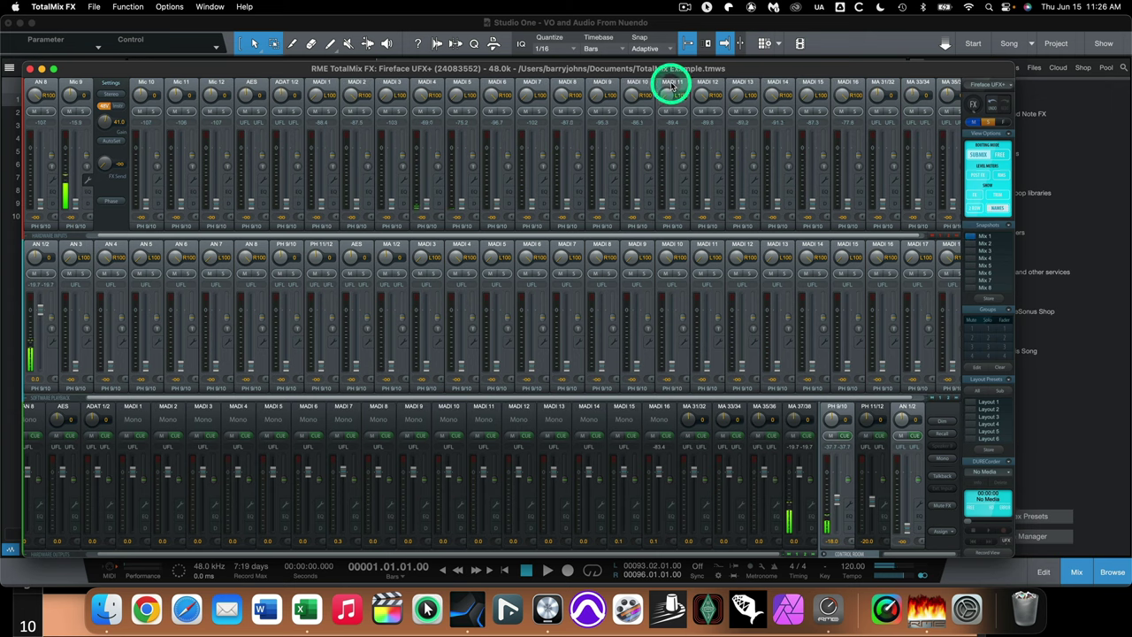
click(1001, 208)
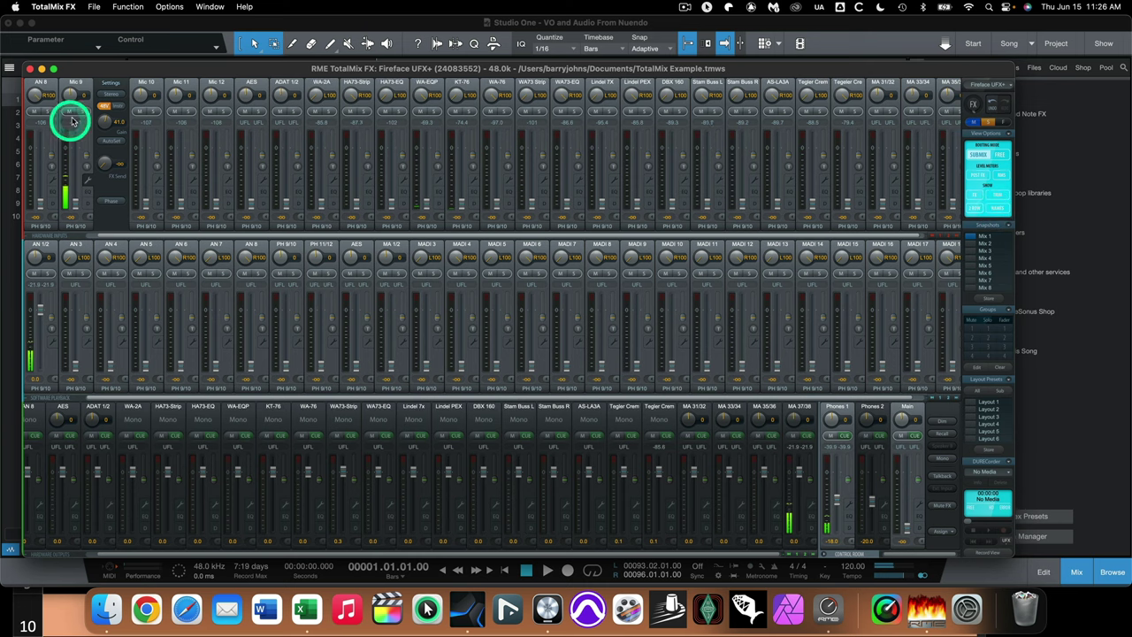
Step: Route the Mic 9 hardware input to the MADI 11 output, named DBX 160
click(76, 228)
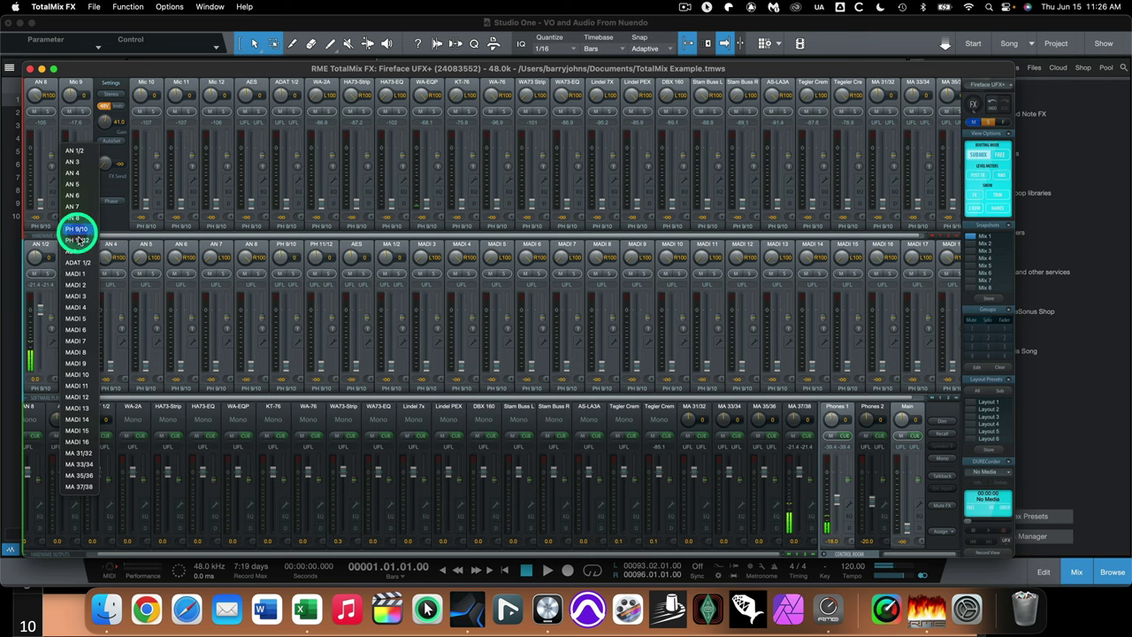
click(77, 386)
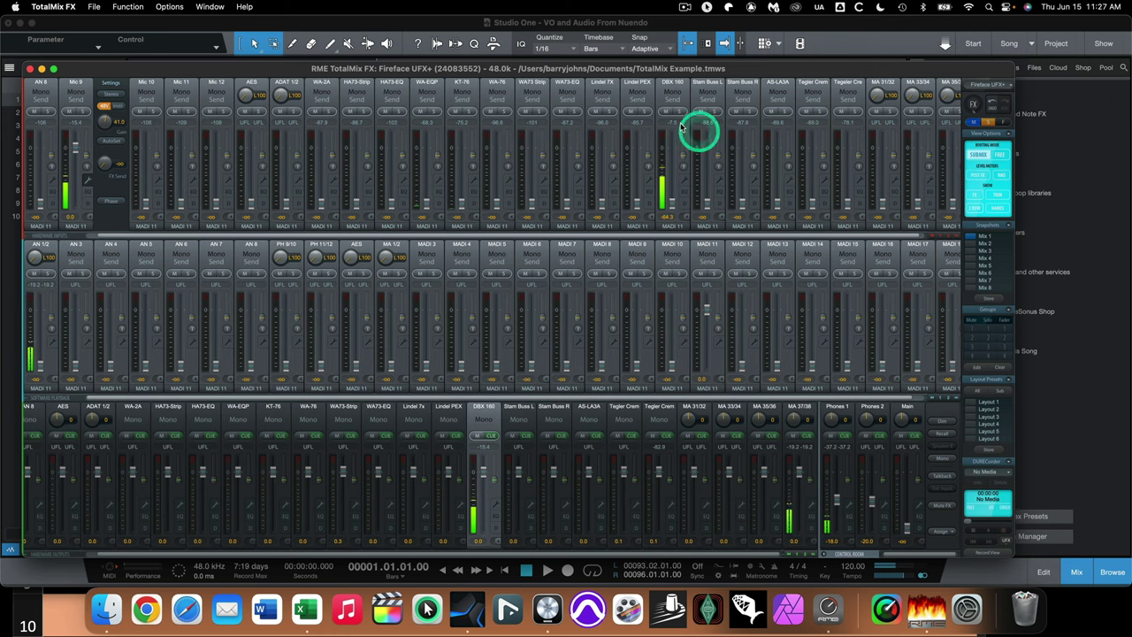
Step: Switch to Studio One, turn off input monitoring on the VO track and turn it on for the DBX160 track
click(467, 610)
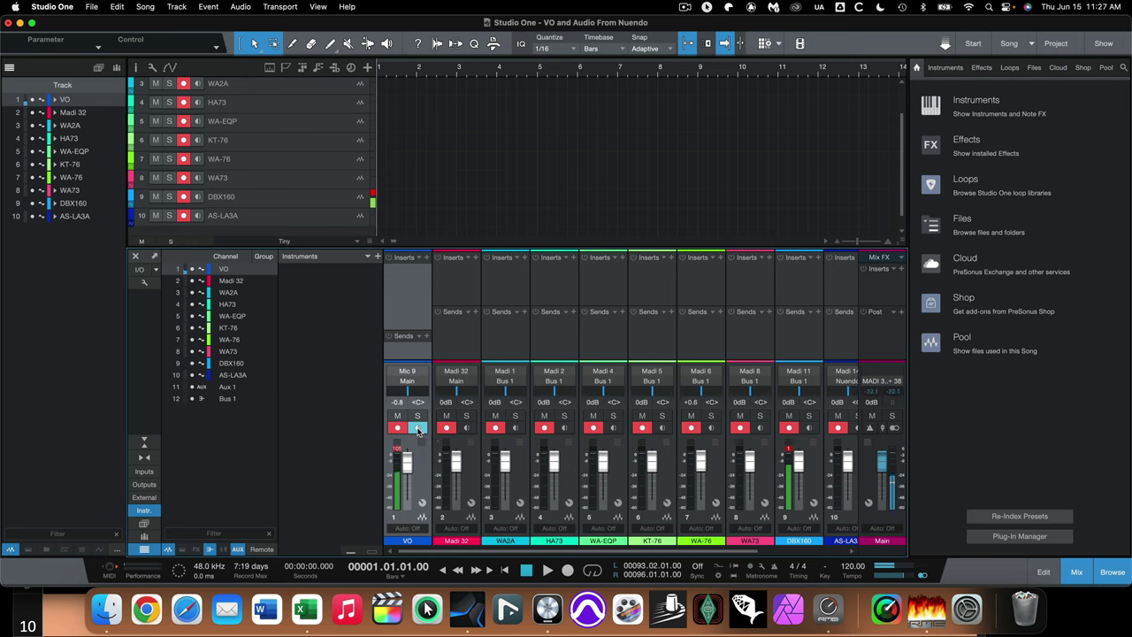
click(808, 428)
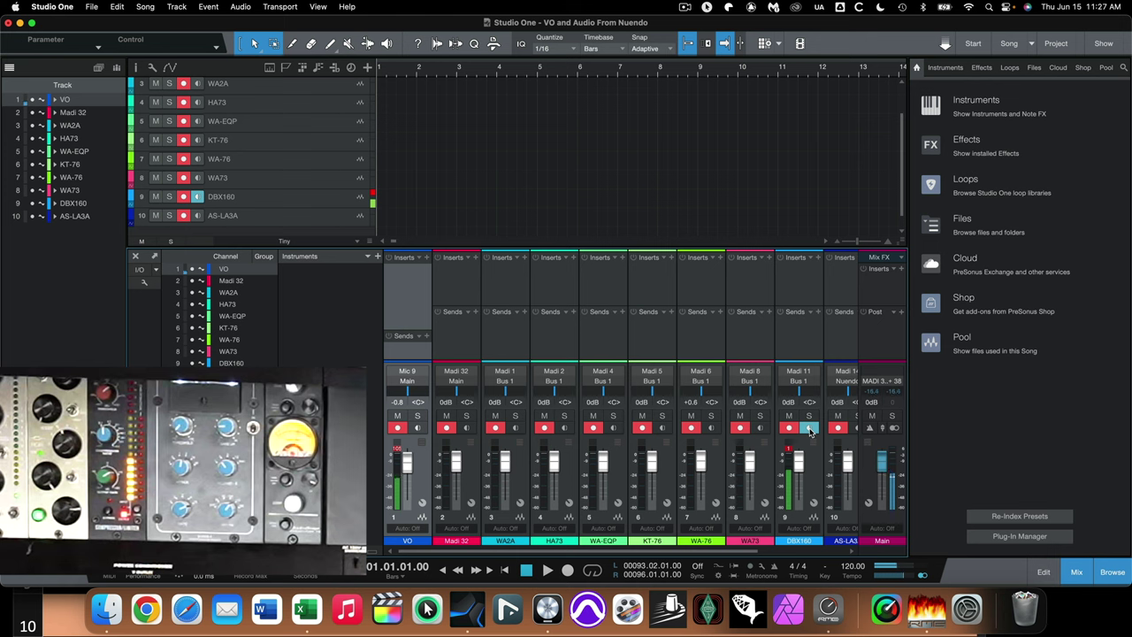
mouse_move(482, 430)
mouse_down()
mouse_move(523, 412)
mouse_move(417, 425)
mouse_move(504, 438)
mouse_move(758, 430)
mouse_move(457, 424)
mouse_move(412, 410)
mouse_move(430, 431)
mouse_up()
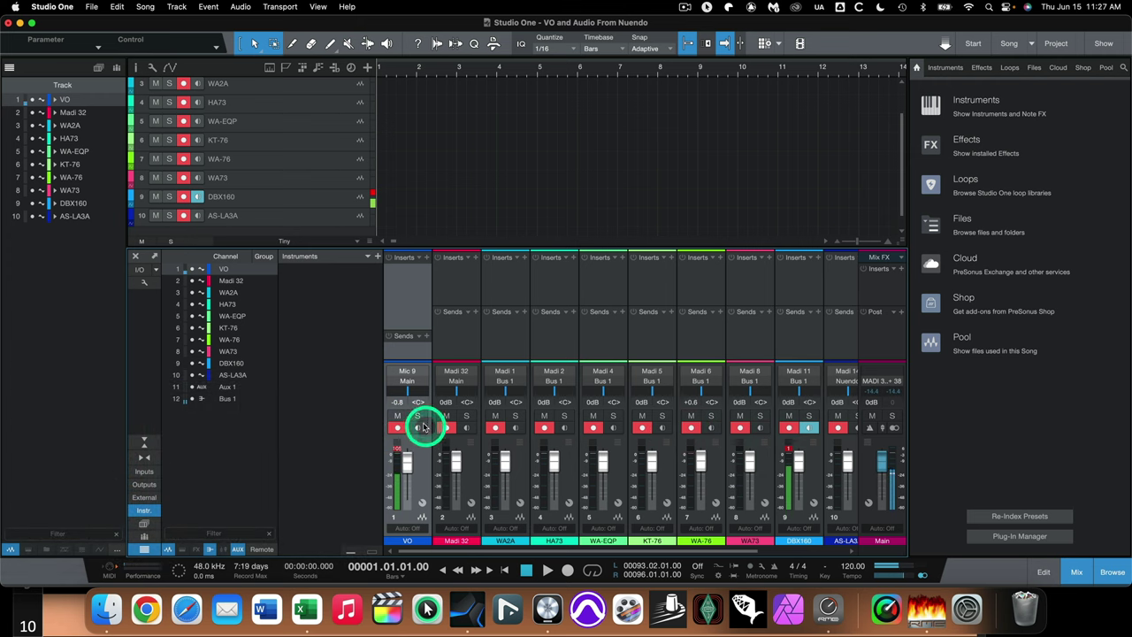
click(400, 427)
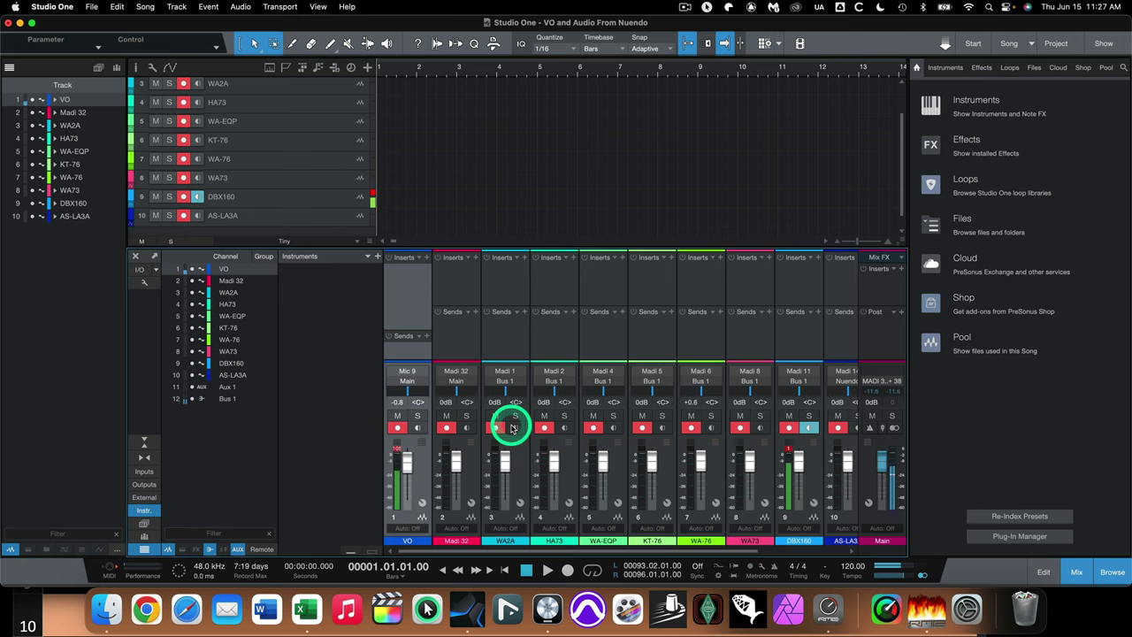
click(809, 429)
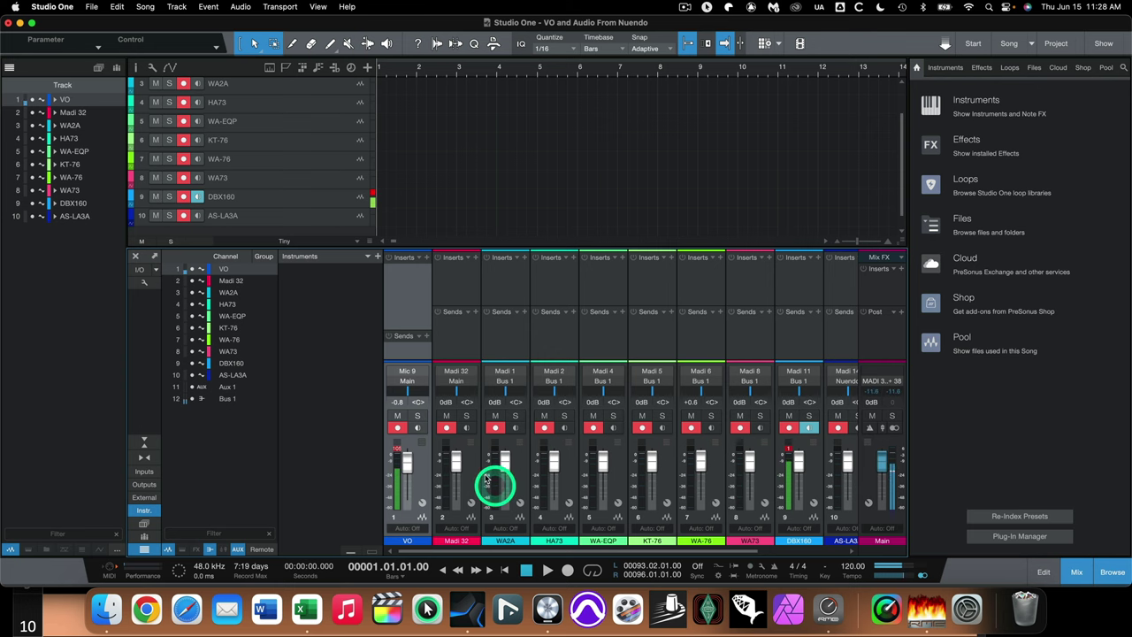
Step: Start recording the armed tracks from the beginning of the song and bring the VO track into view
click(568, 569)
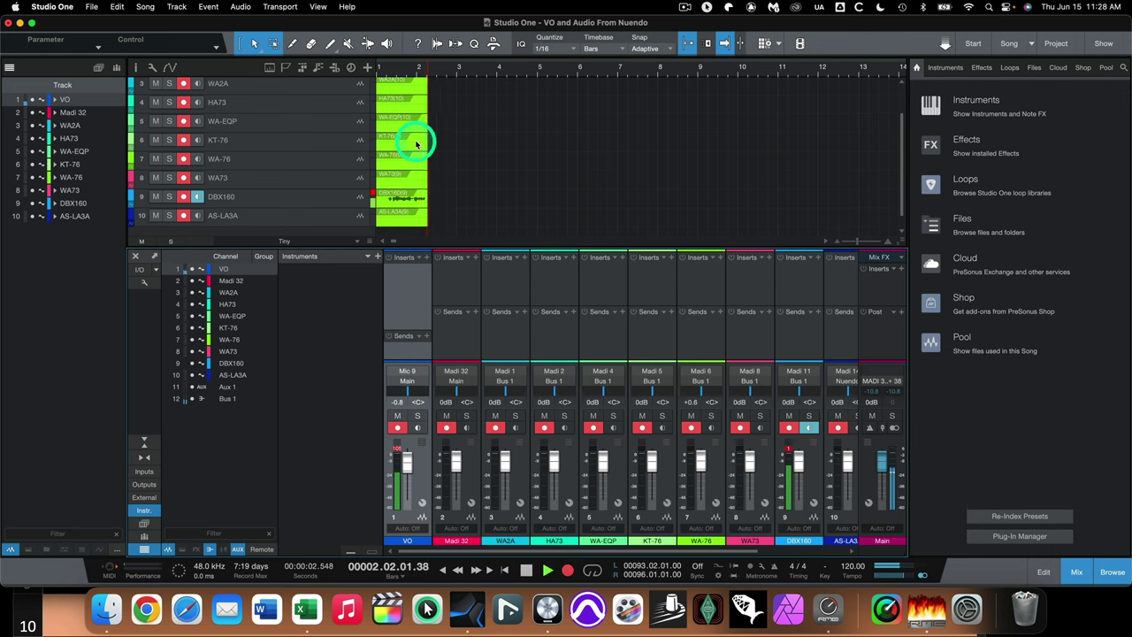
scroll(415, 143, up, 2)
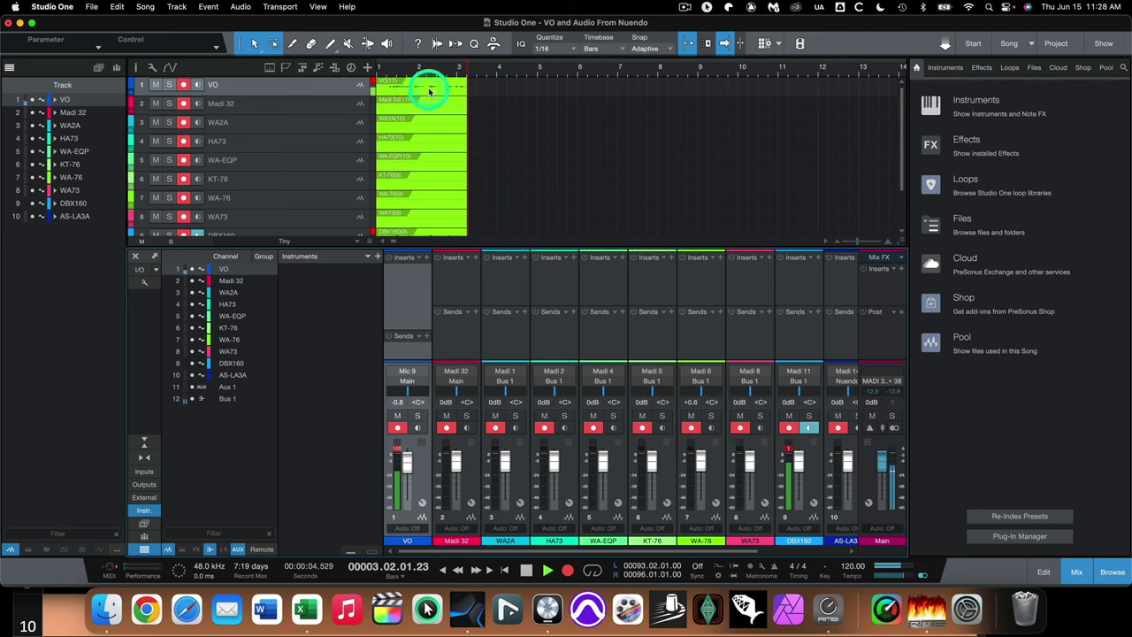
Step: Compare the VO and DBX160 waveforms during the take, stop recording, and delete all recorded clips
scroll(442, 131, down, 2)
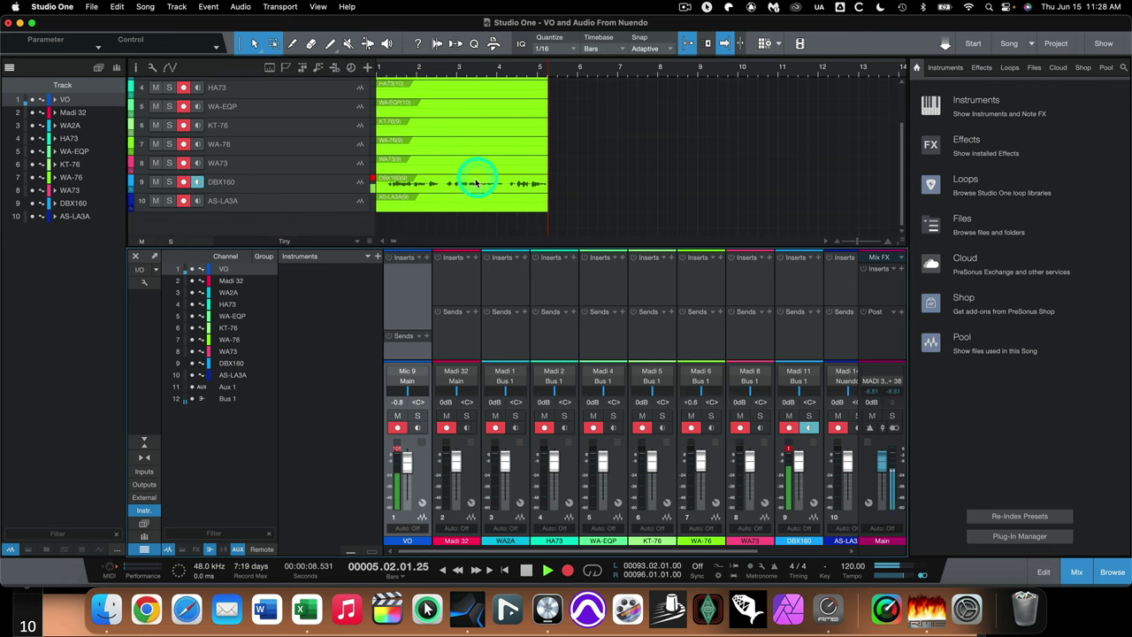
scroll(491, 183, up, 3)
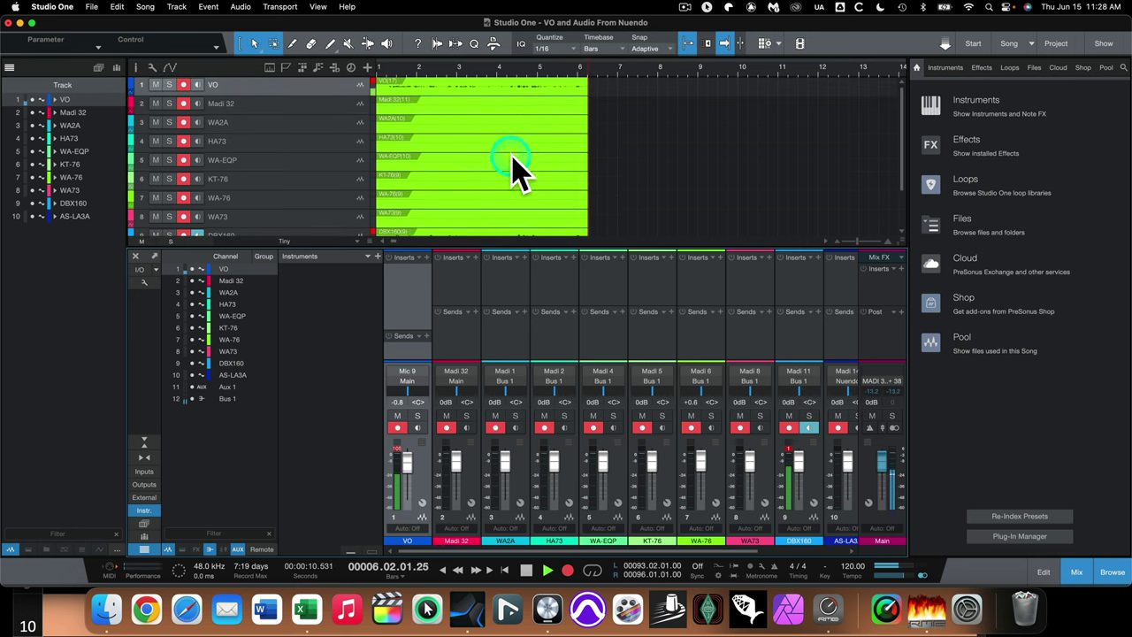
scroll(522, 169, down, 1)
scroll(517, 173, down, 1)
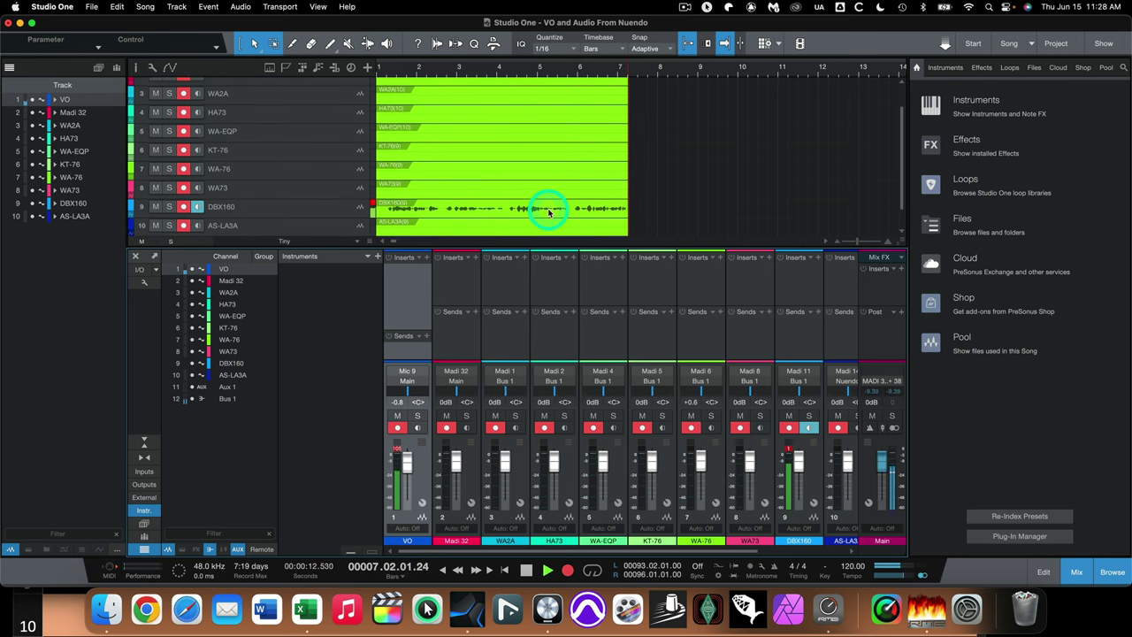
scroll(552, 210, up, 2)
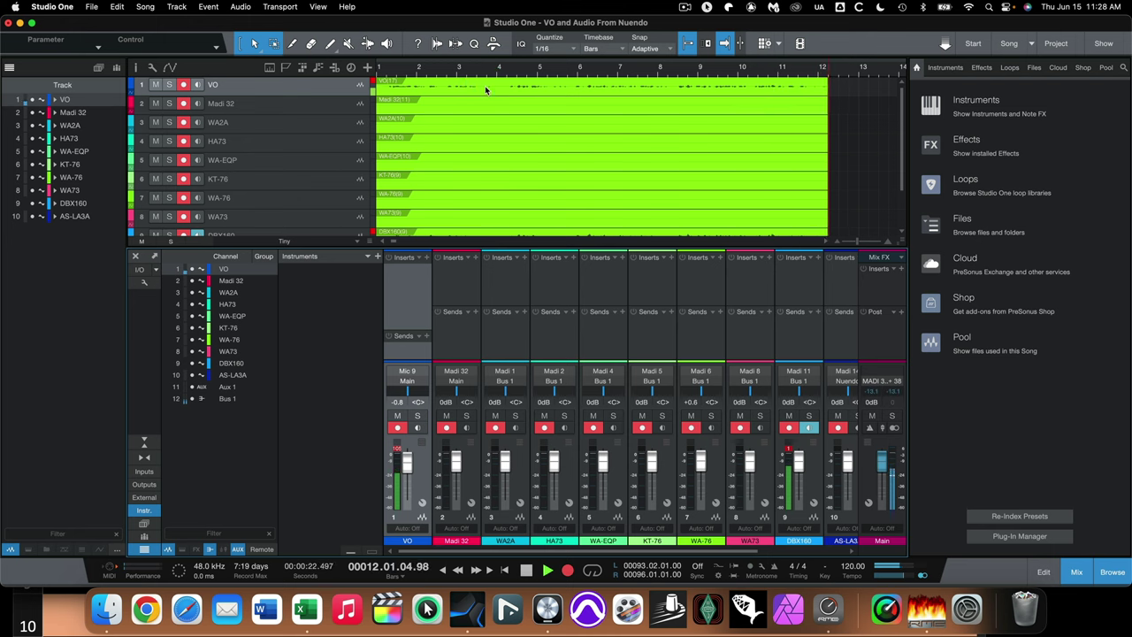
click(525, 568)
click(458, 191)
key(ctrl+a)
key(Delete)
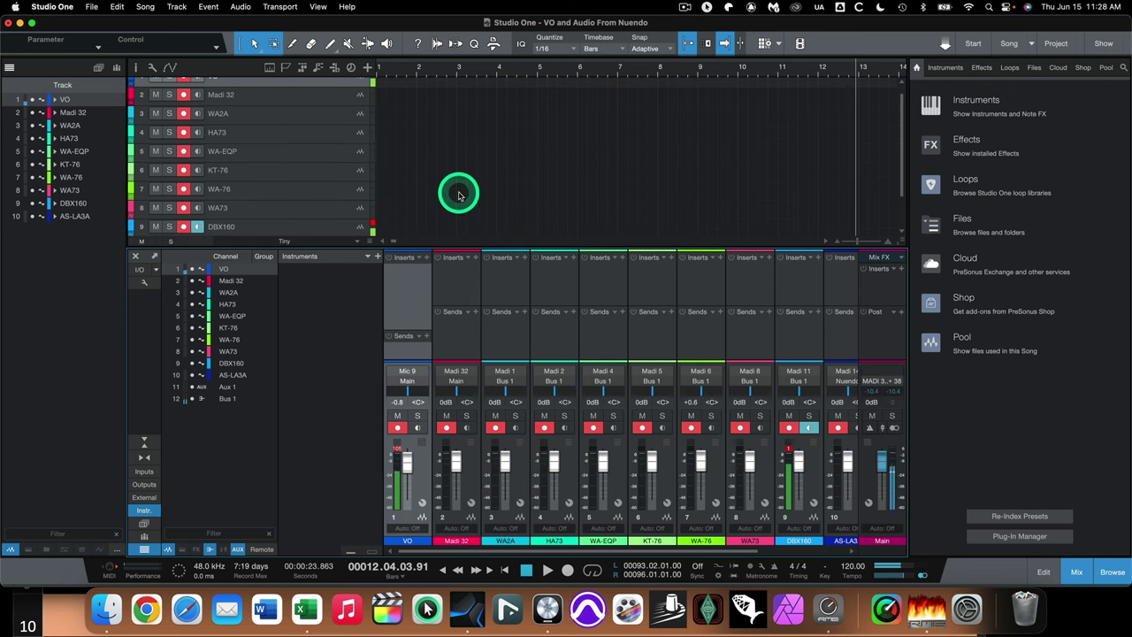
Step: Switch to TotalMix FX, check the channels' original names, and route the DBX 160 hardware input to the MADI 4 output, named WA-EQP
click(800, 427)
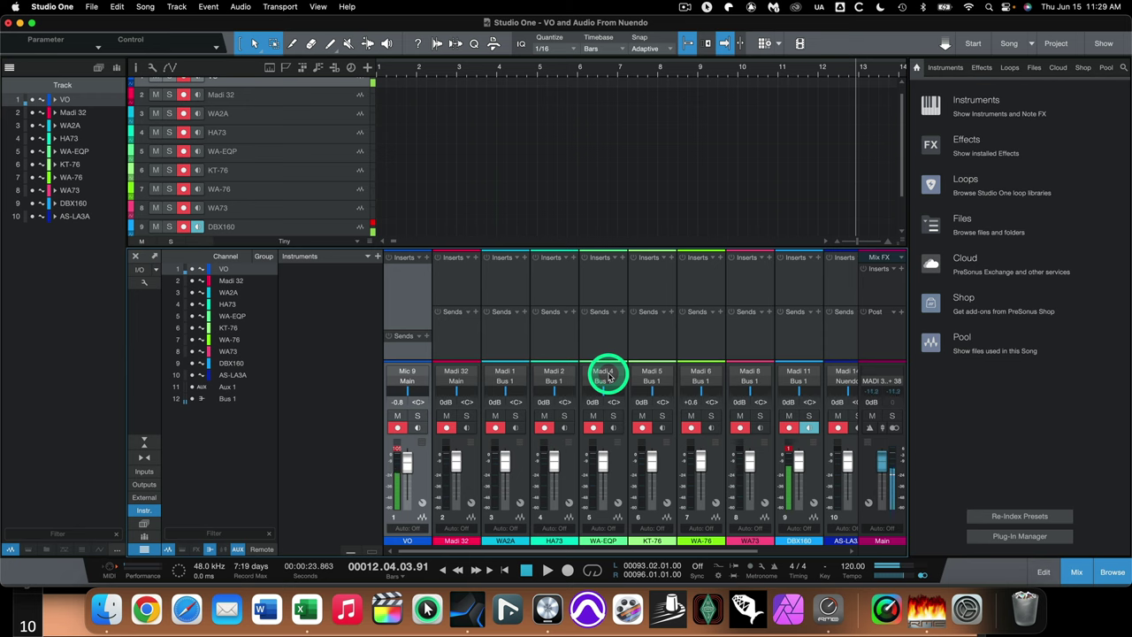
click(827, 608)
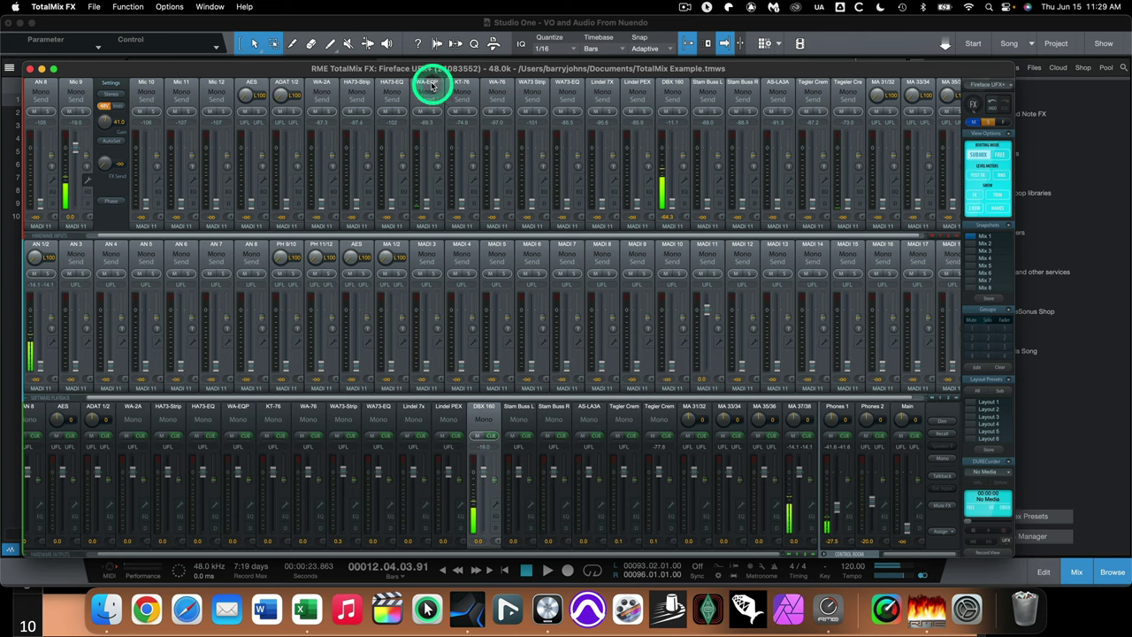
click(999, 209)
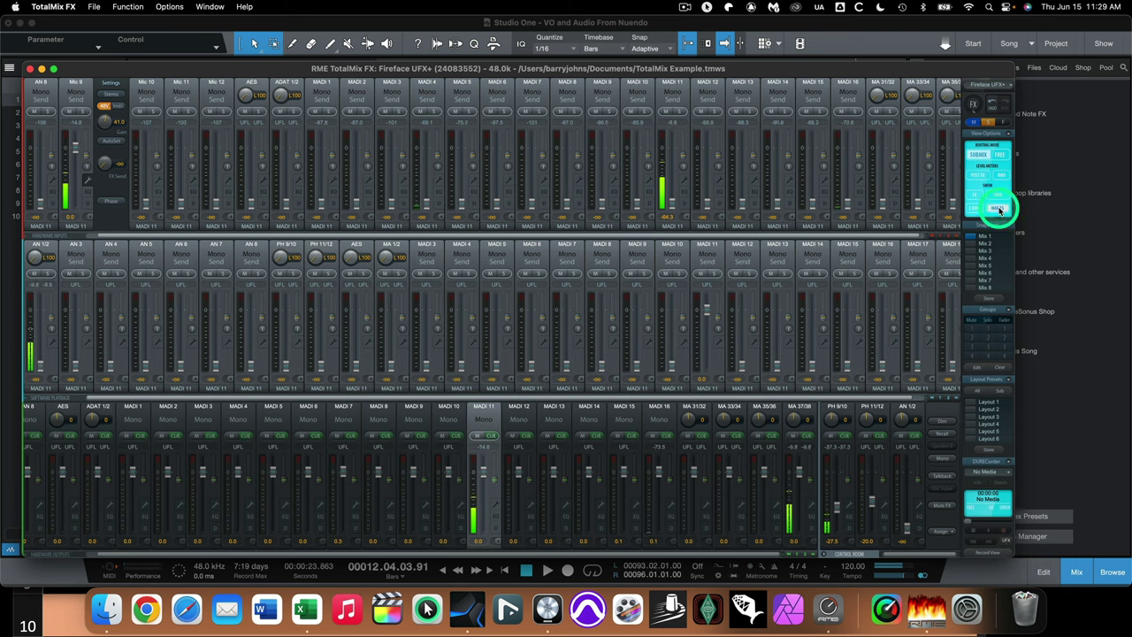
click(999, 208)
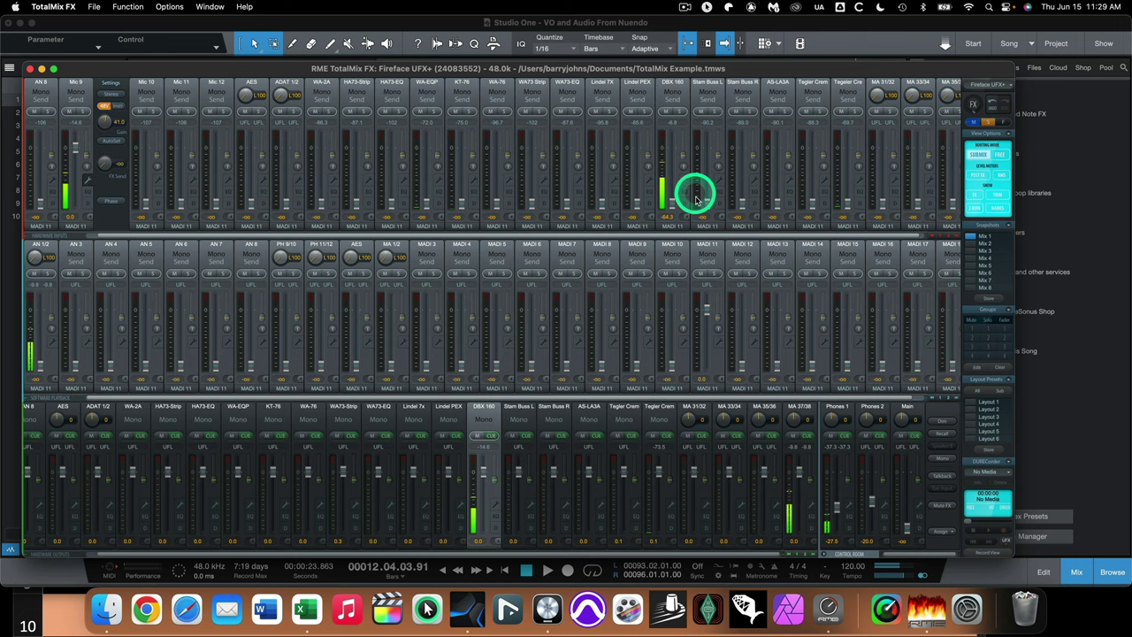
click(679, 228)
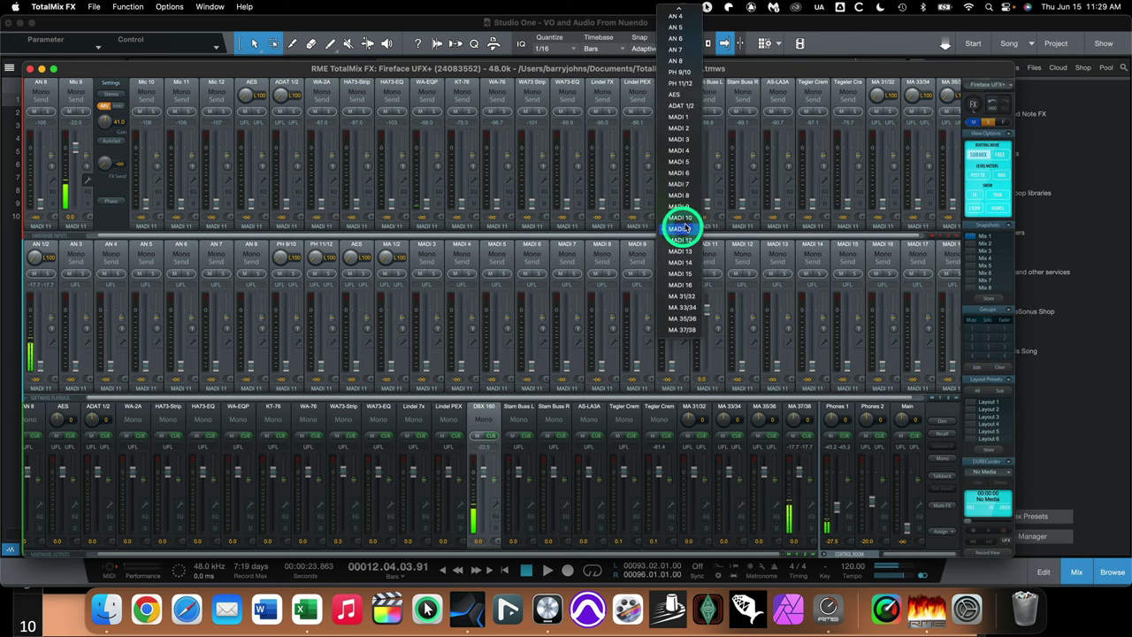
click(676, 152)
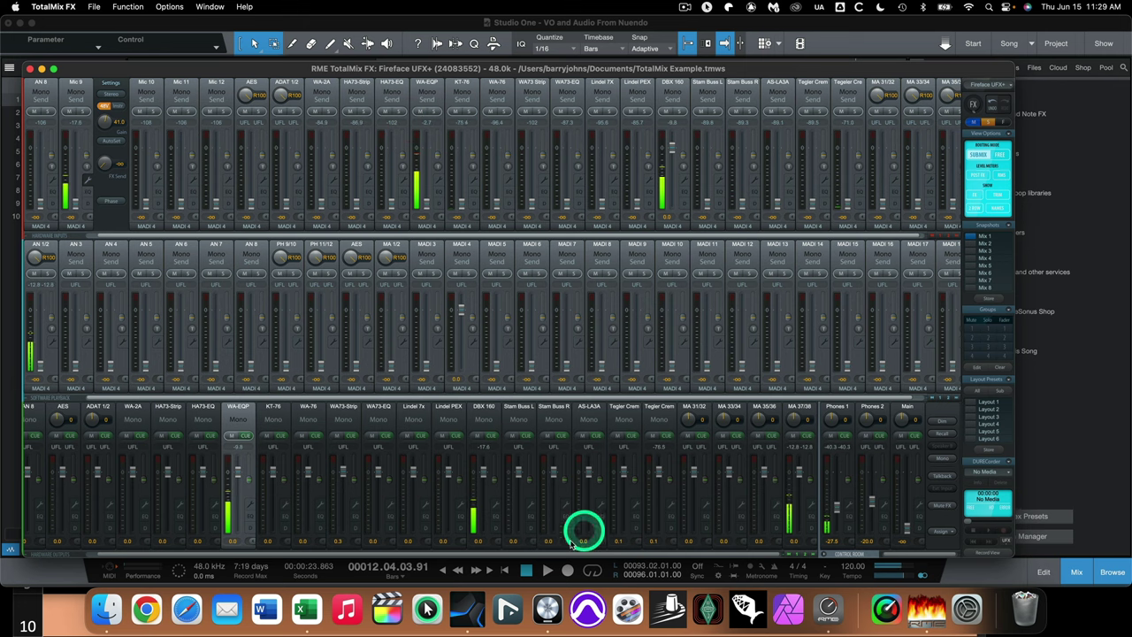
Step: Switch to Studio One, turn off input monitoring on the DBX160 track and turn it on for the WA-EQP track
click(471, 611)
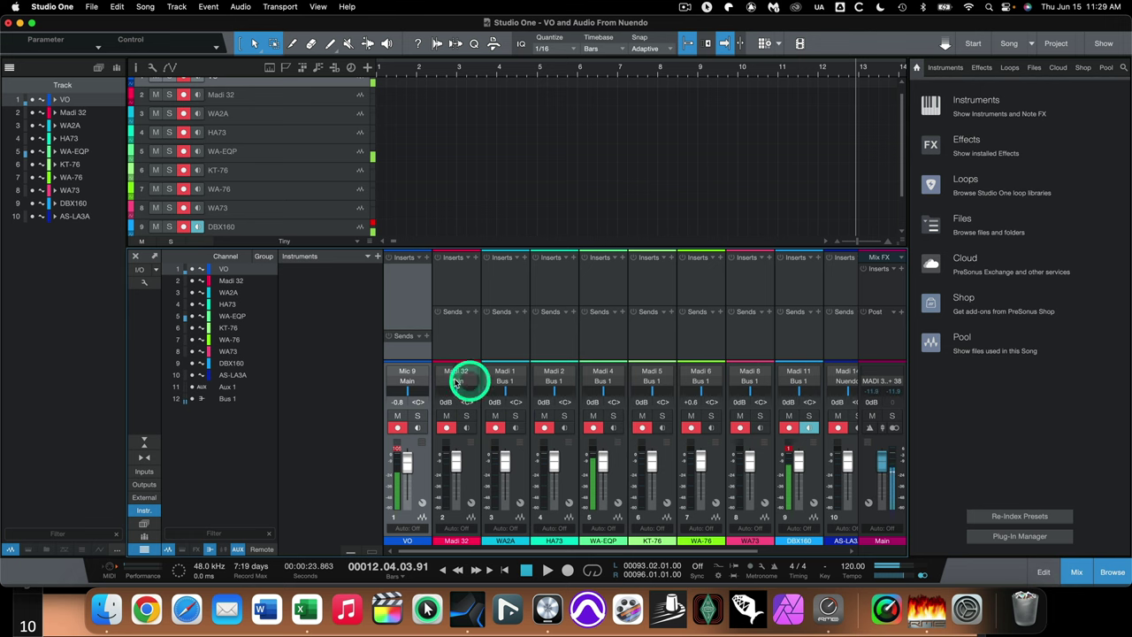
click(810, 431)
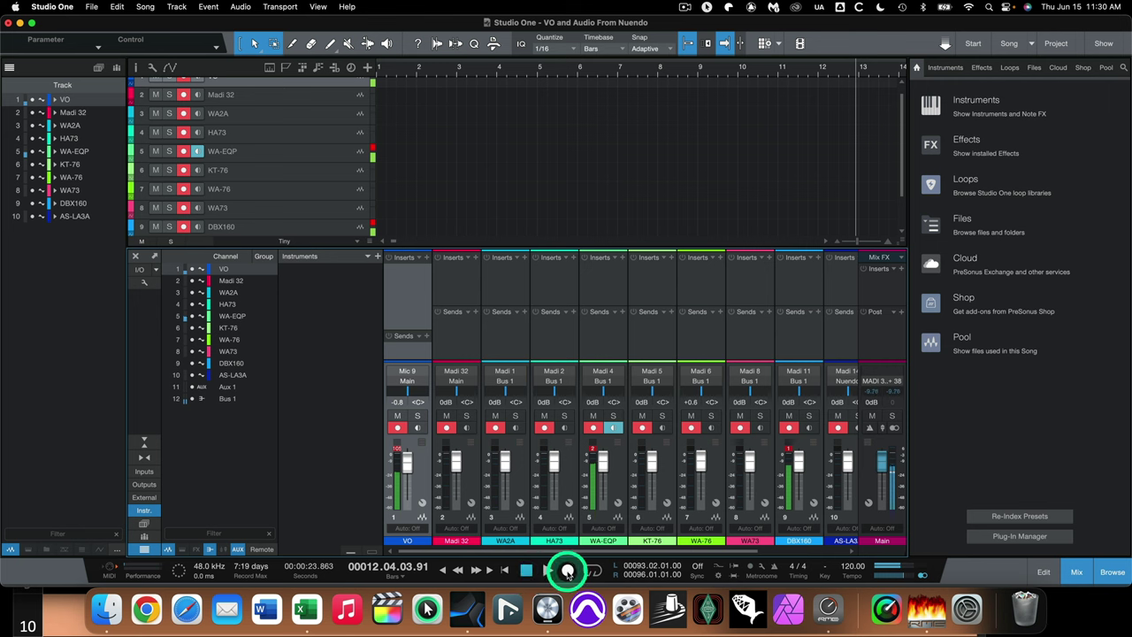
click(567, 570)
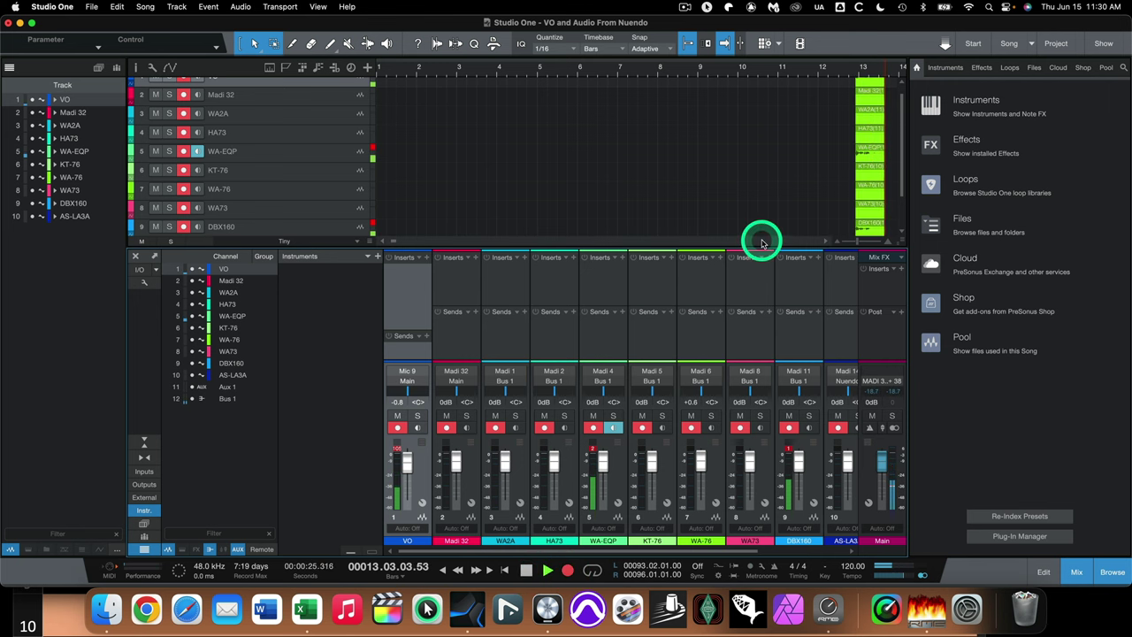
key(space)
key(super+z)
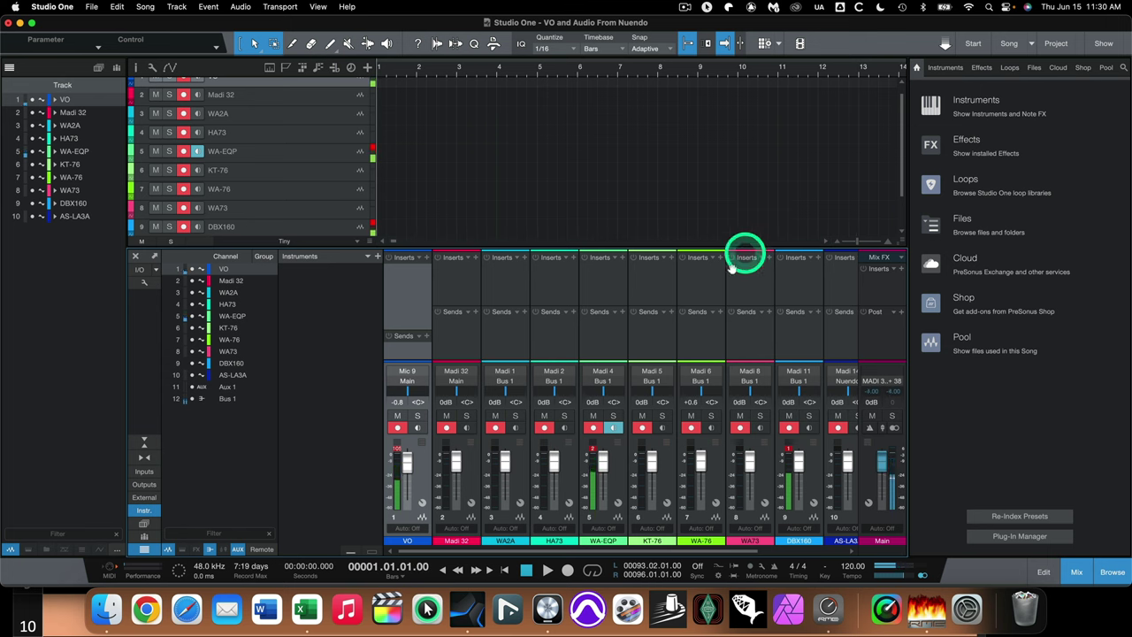
Step: Record the armed tracks from the beginning of the song, comparing the VO, WA-EQP and DBX160 waveforms, and stop the take
click(567, 570)
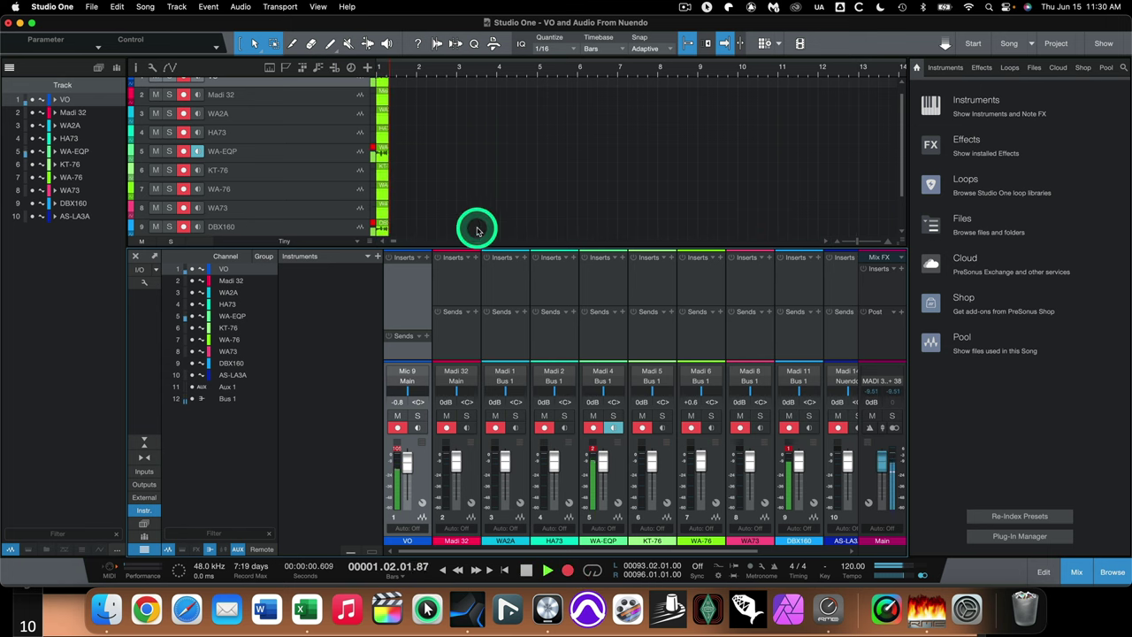
scroll(395, 156, up, 1)
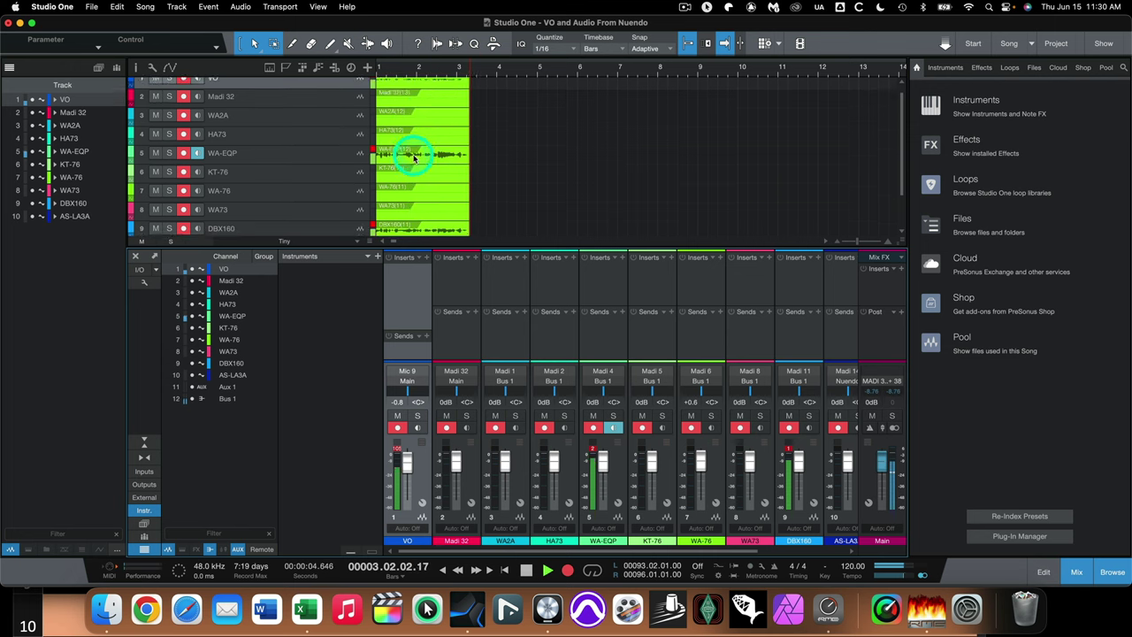
scroll(414, 158, down, 1)
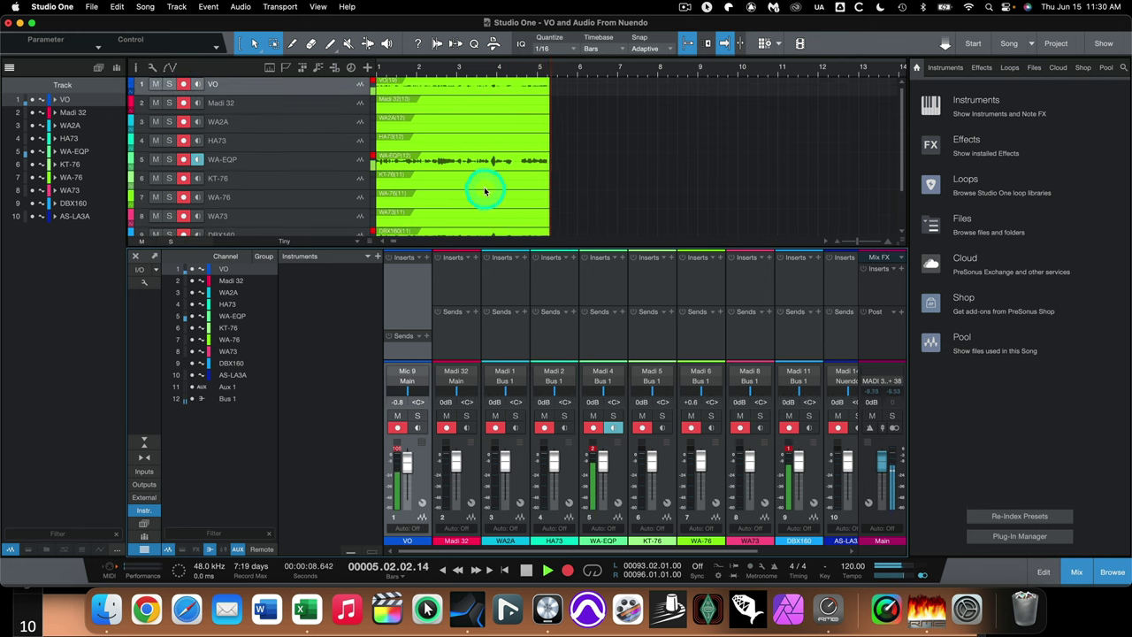
scroll(485, 191, up, 1)
scroll(485, 191, down, 1)
scroll(480, 187, up, 1)
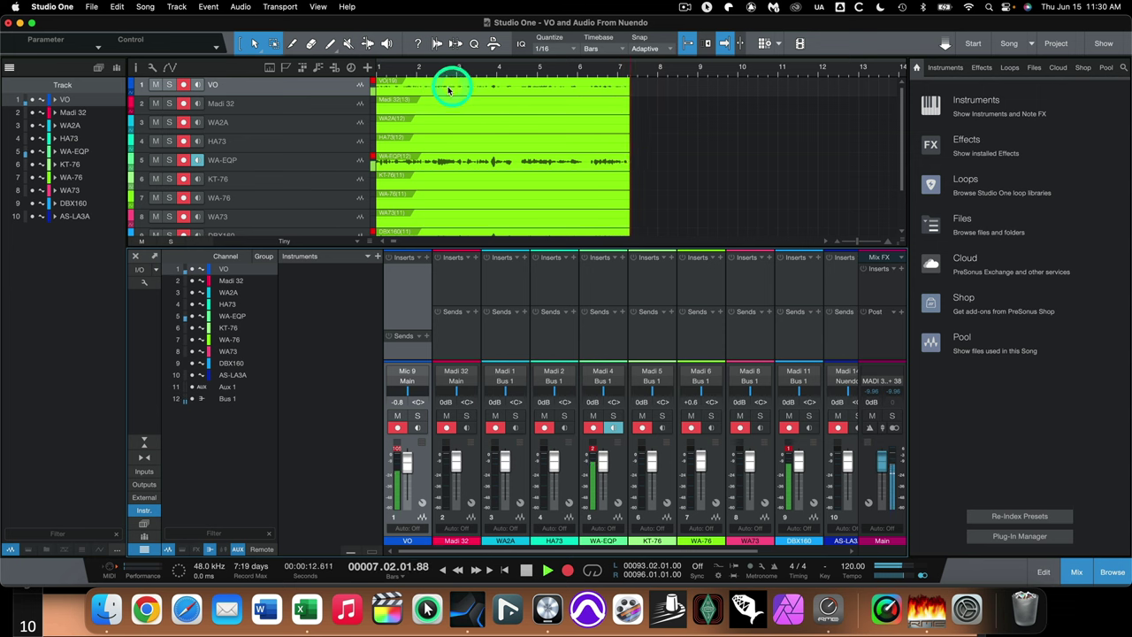
scroll(493, 146, down, 3)
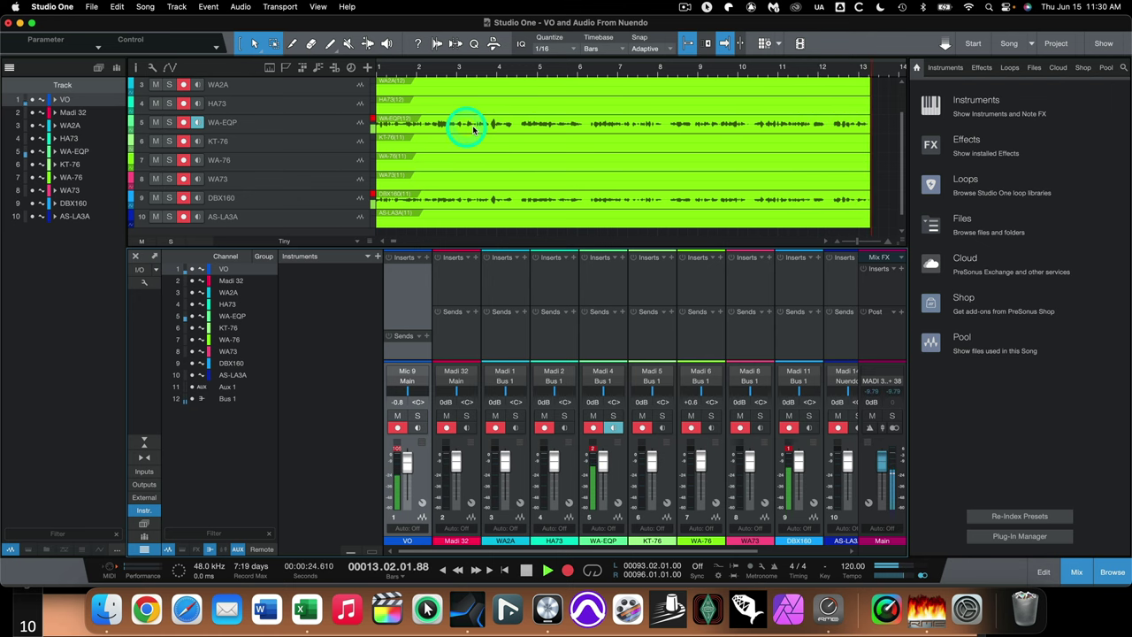
key(space)
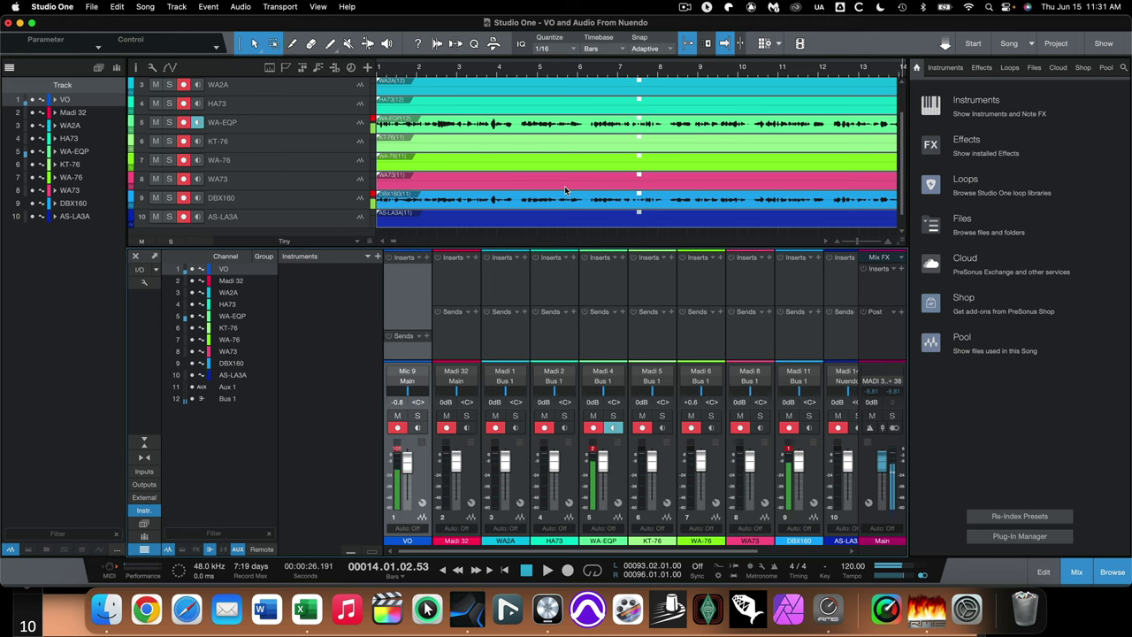
Step: Undo the last recording to clear the clips from all tracks
mouse_move(564, 186)
mouse_down()
mouse_move(530, 200)
mouse_move(477, 174)
mouse_up()
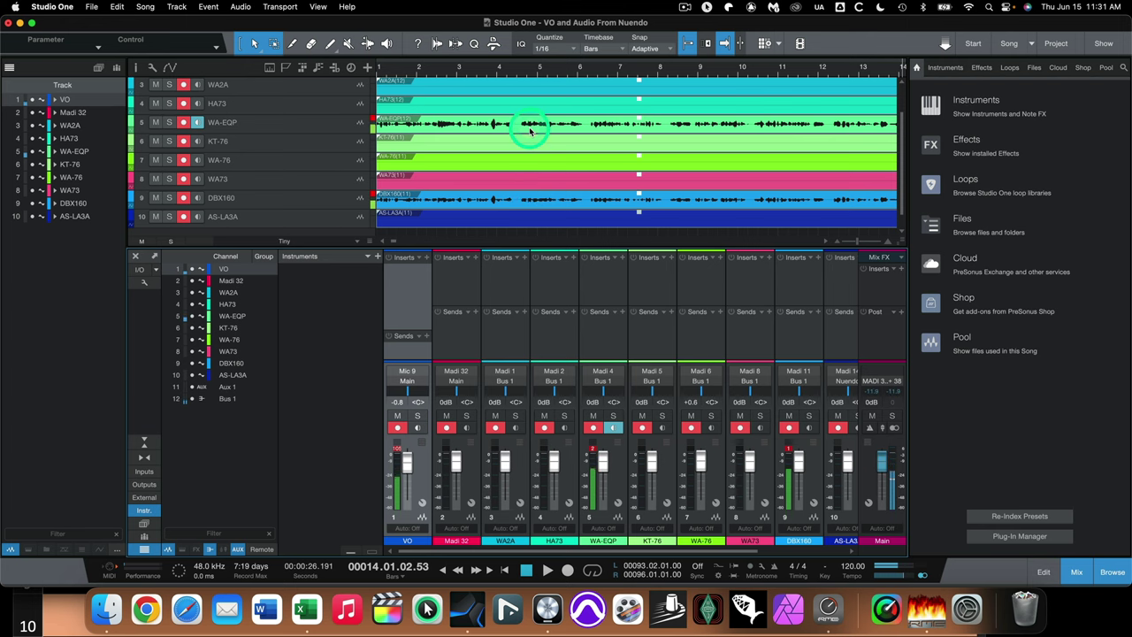
key(ctrl+z)
click(444, 141)
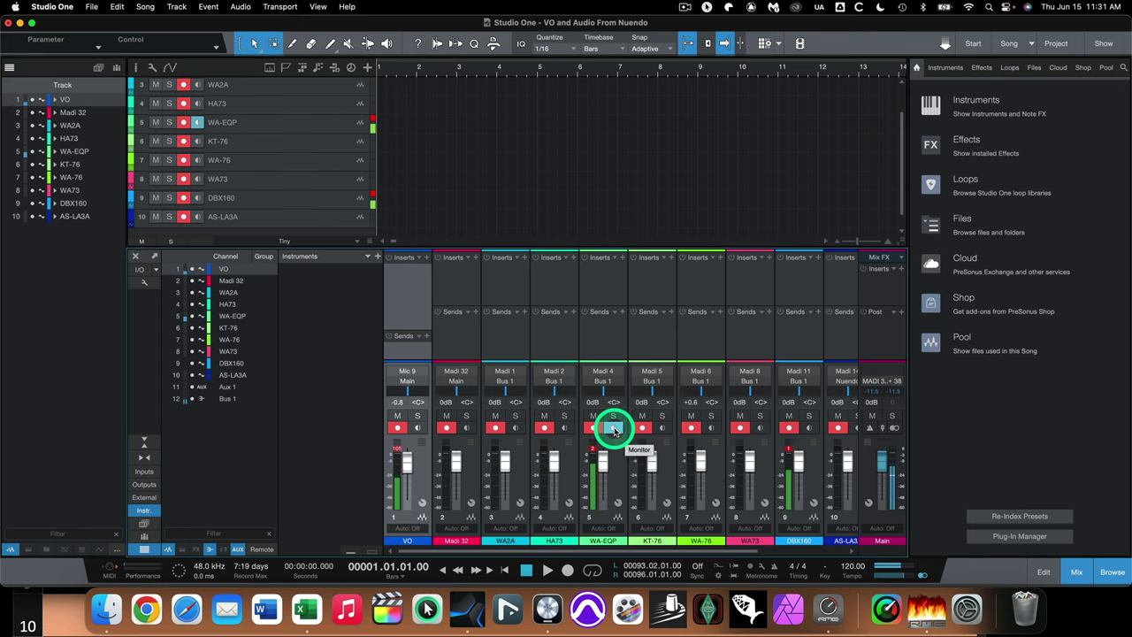
Step: Turn off input monitoring on the WA-EQP track and turn it on for the VO track
click(612, 428)
click(417, 428)
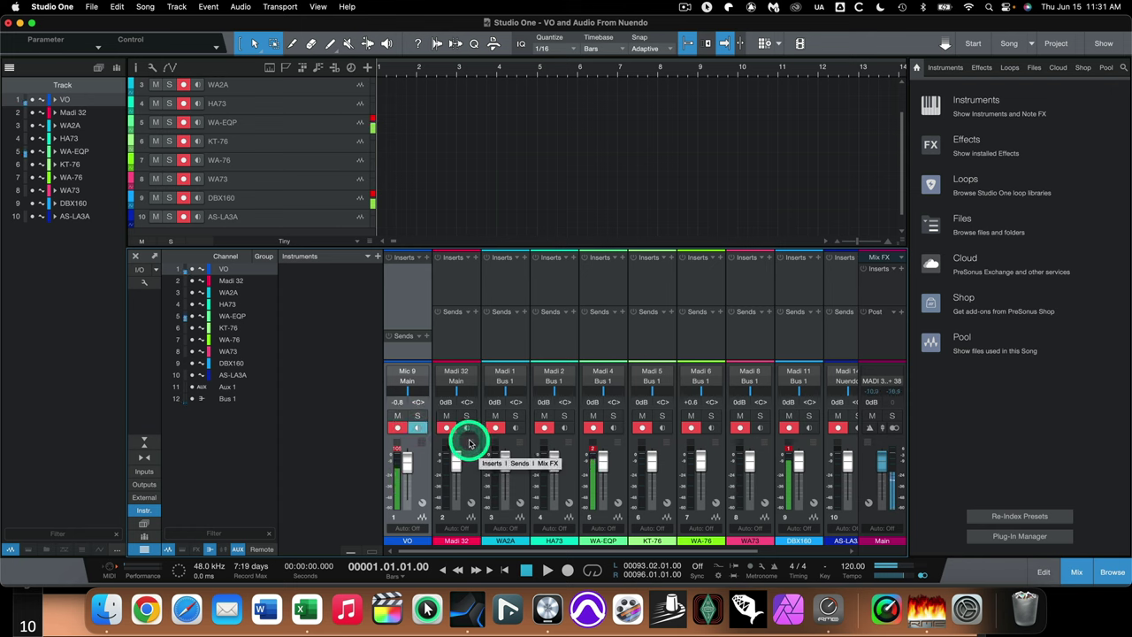
Step: Switch to TotalMix FX and remove the DBX 160 hardware input from the MADI 4 submix by lowering its fader to −∞
click(827, 608)
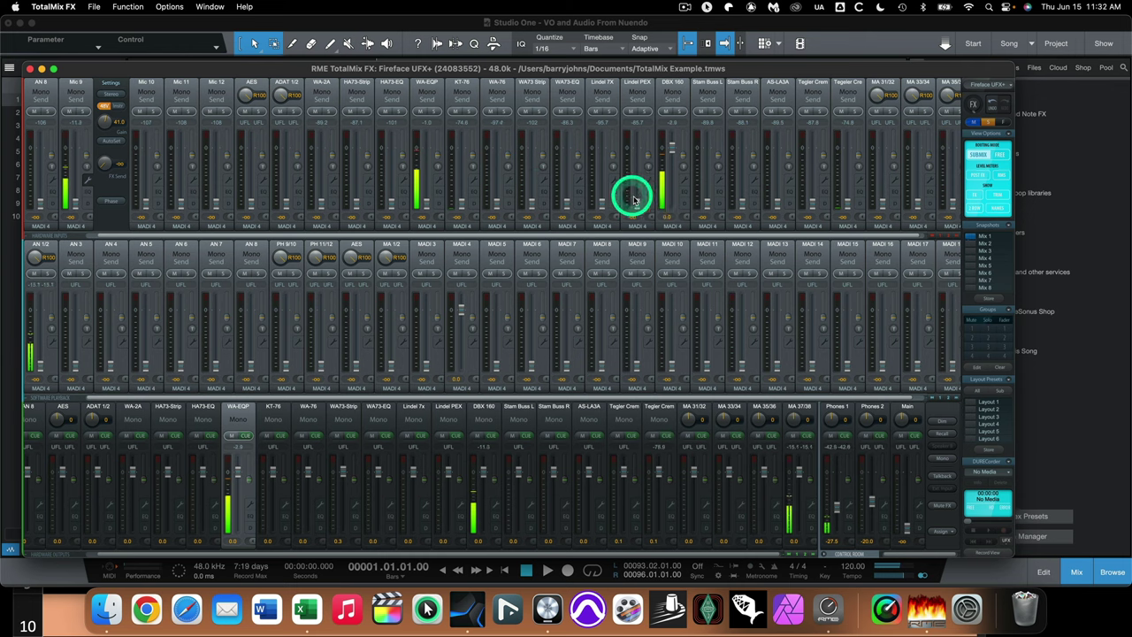
click(677, 226)
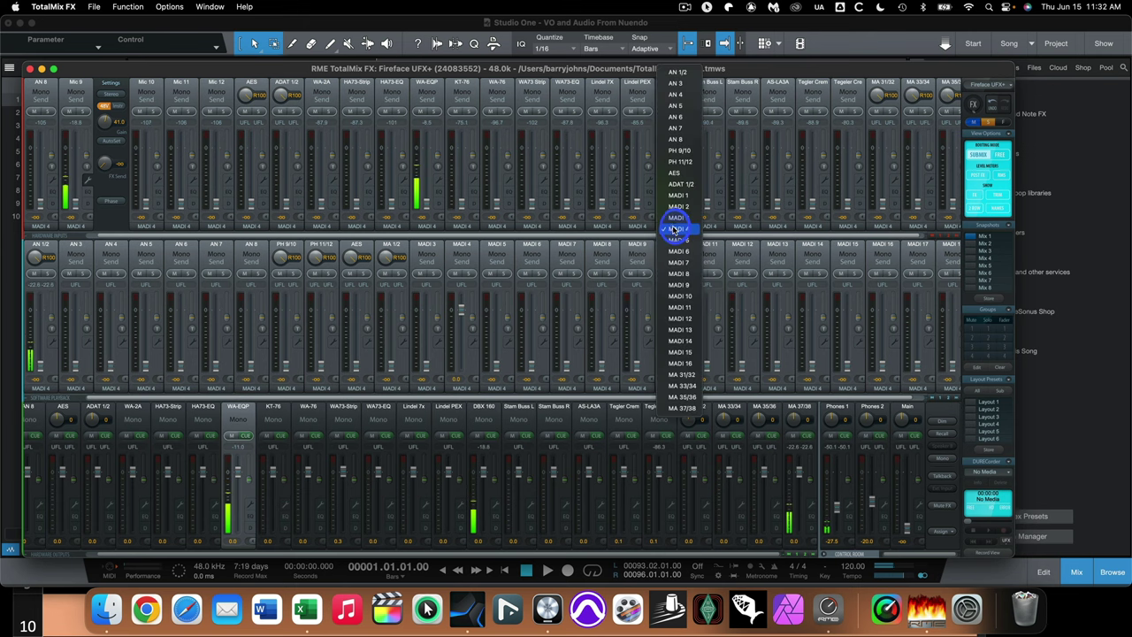
click(679, 229)
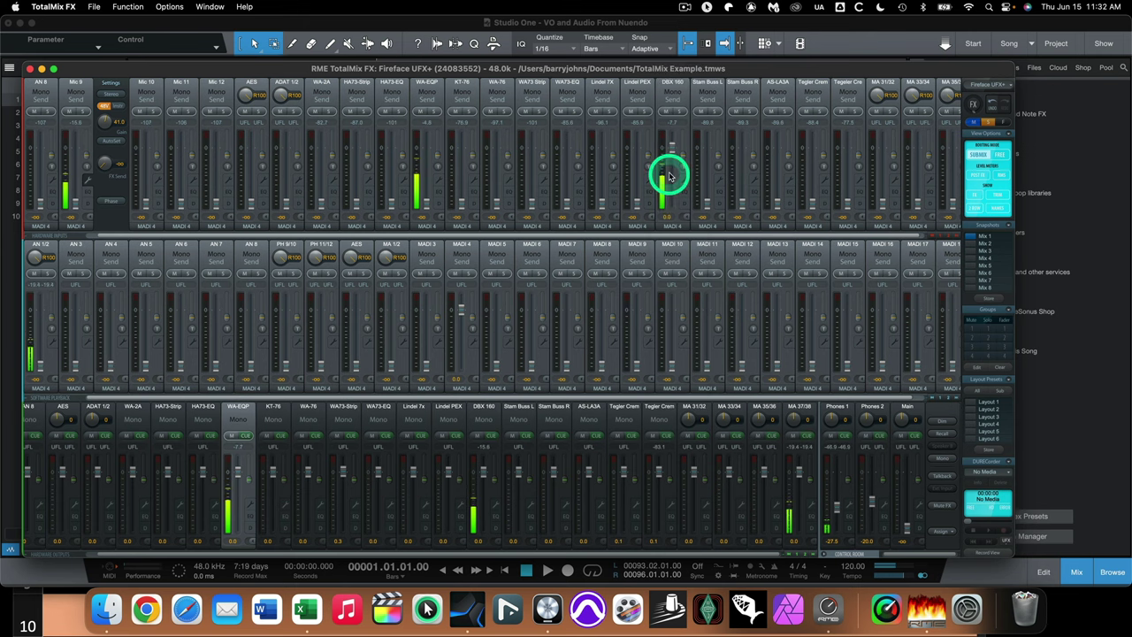
click(673, 227)
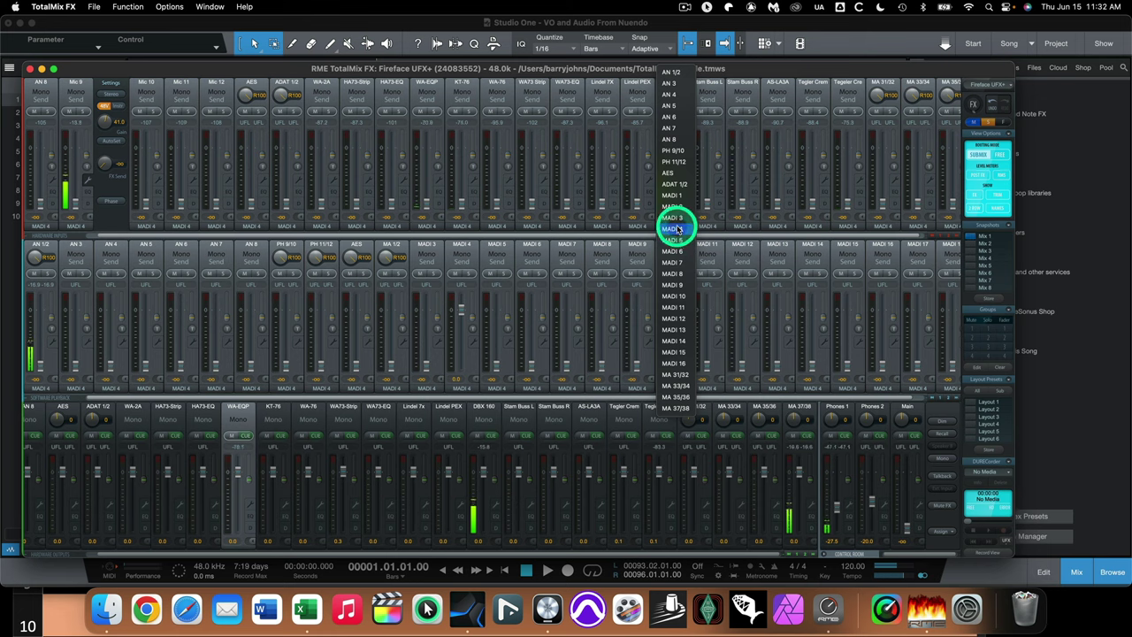
Step: Select the MADI 11 submix for the Mic 9 hardware input and lower its fader to −∞ to remove the routing
click(78, 225)
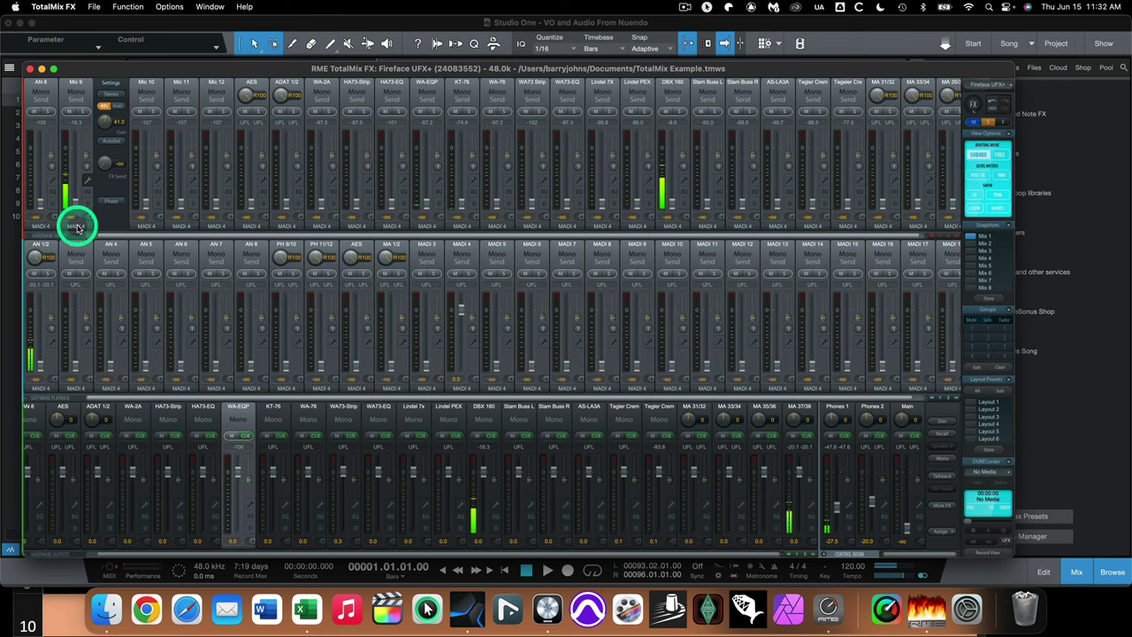
click(78, 226)
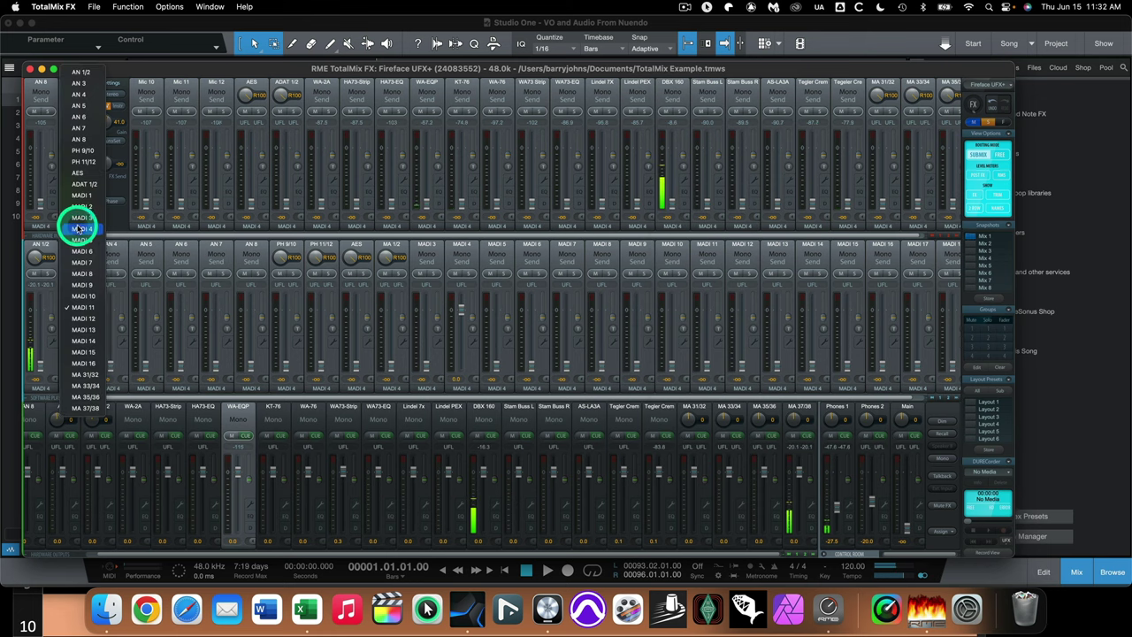
click(82, 307)
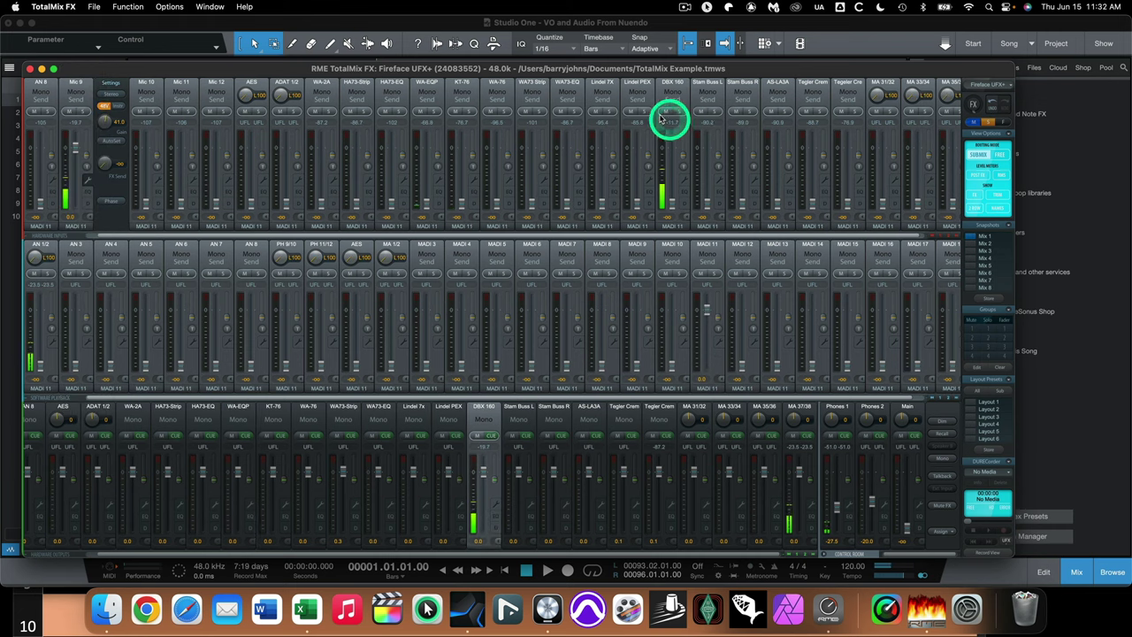
drag(77, 150, 76, 229)
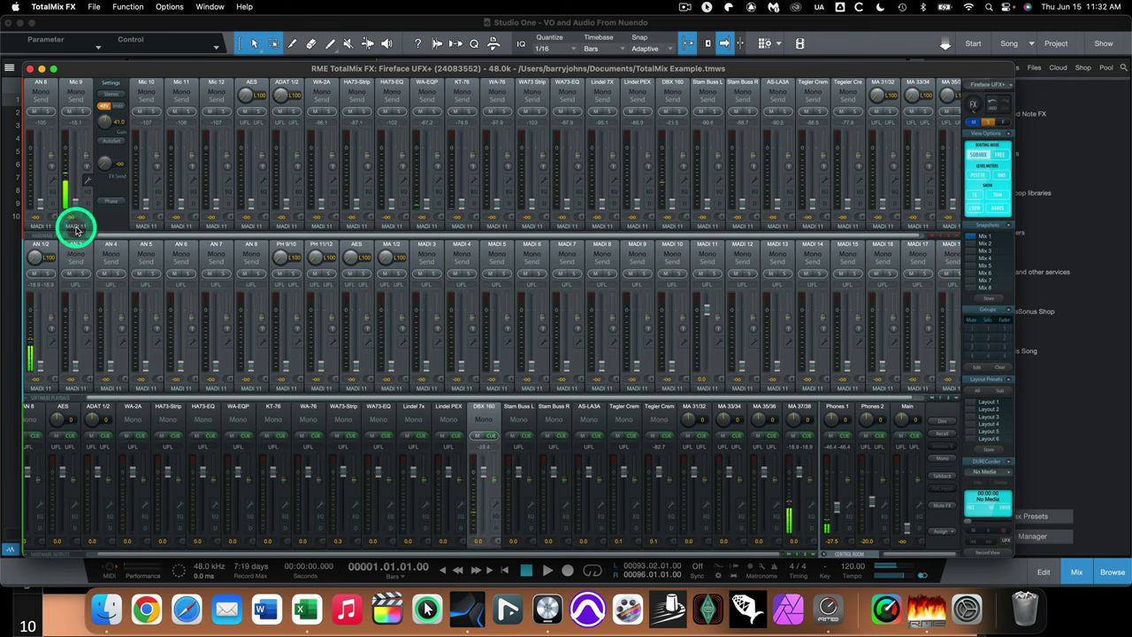
Step: Review the outputs available for the Mic 9 input and display the channels' original names instead of the custom ones
click(76, 228)
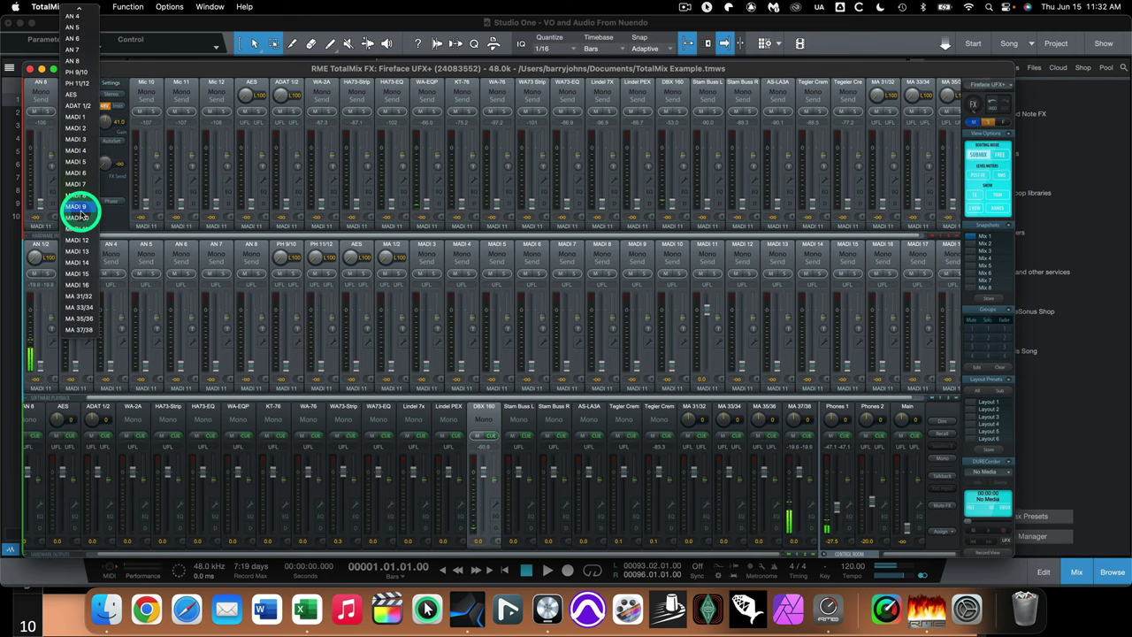
click(522, 233)
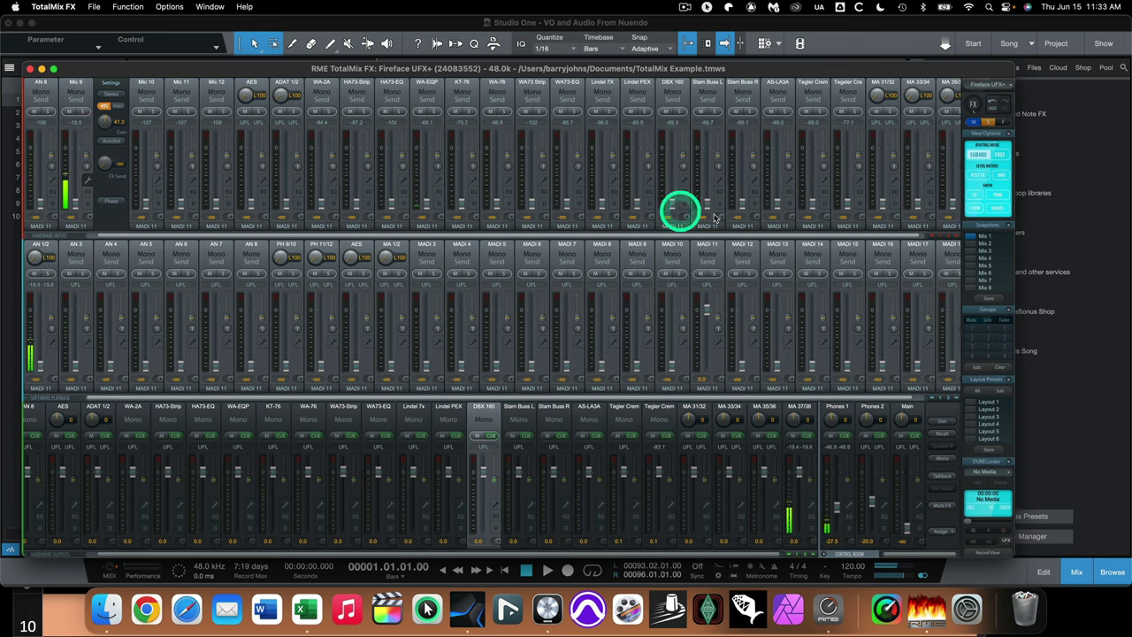
click(1000, 209)
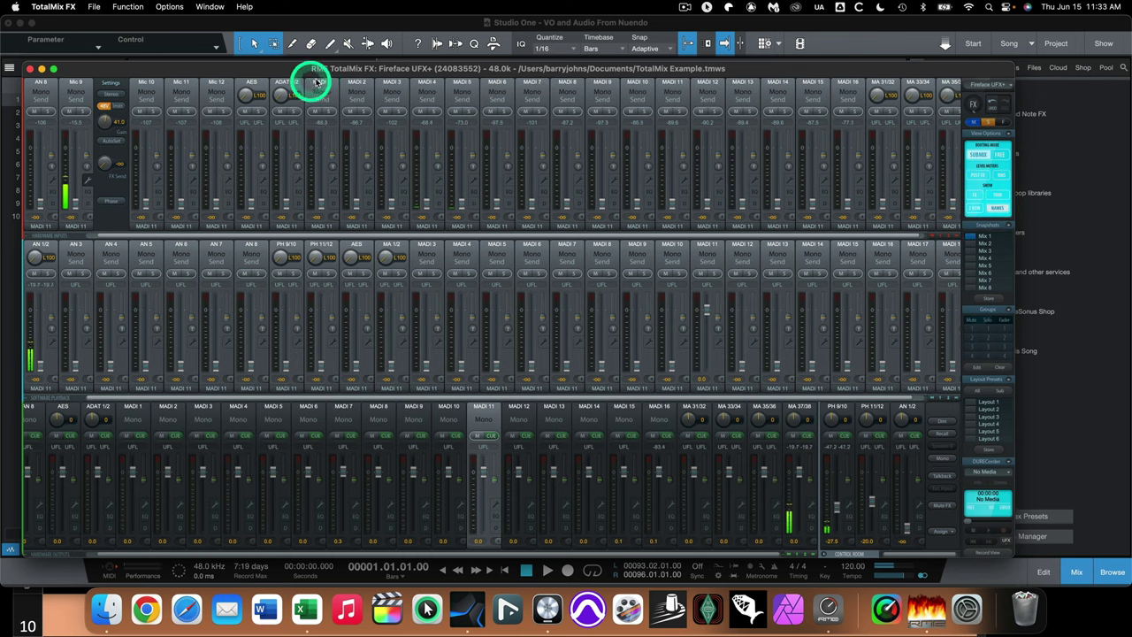
Step: Display the custom channel names again and route the Mic 9 hardware input to MADI 1 at 0 dB
click(1000, 208)
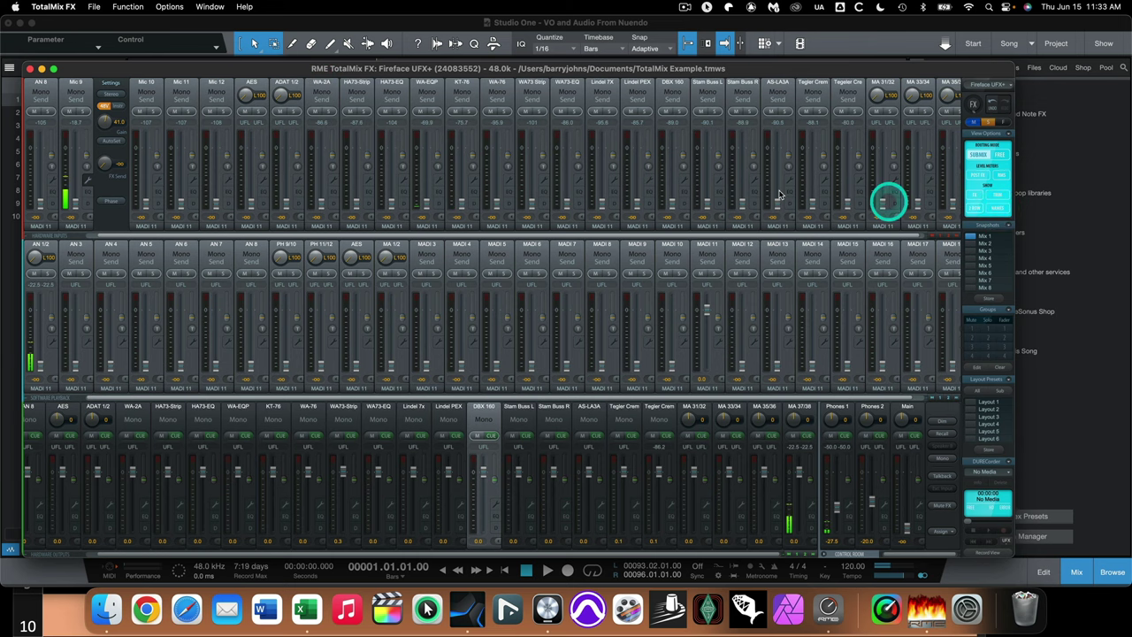
click(76, 243)
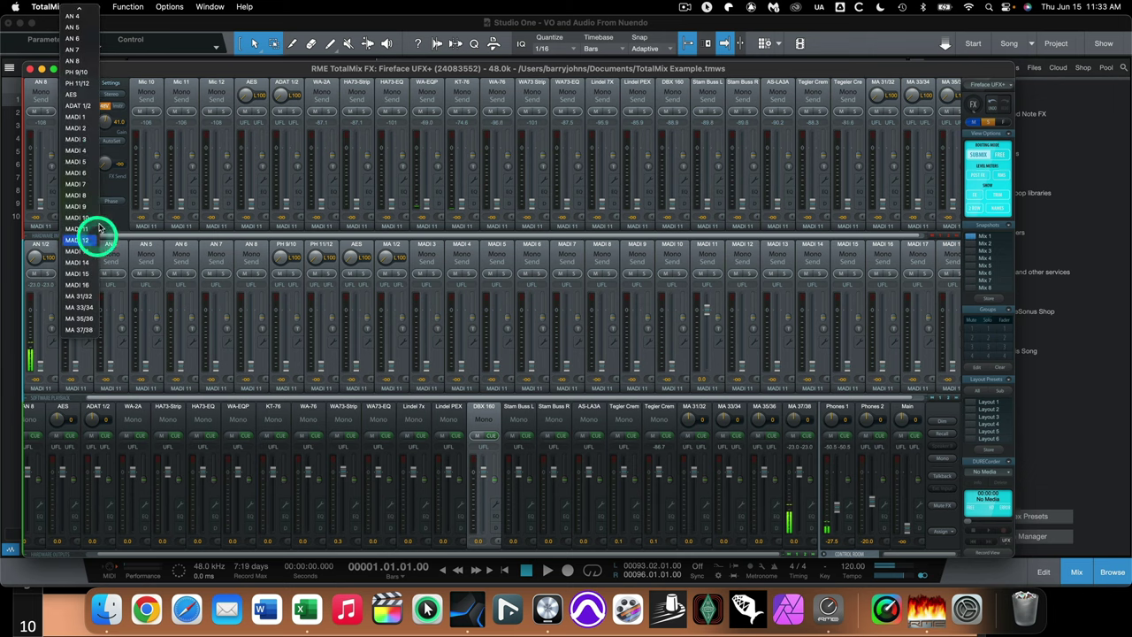
click(79, 113)
click(76, 200)
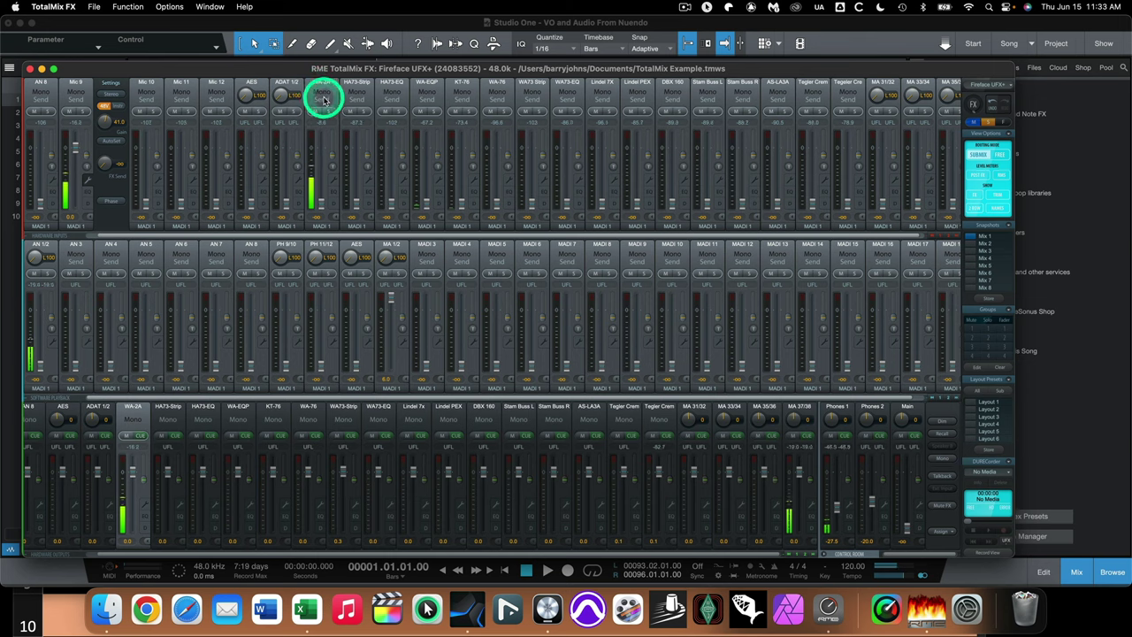
Step: Add MADI 11 as a second output for the Mic 9 input at 0 dB, feeding the DBX 160 in parallel
click(74, 228)
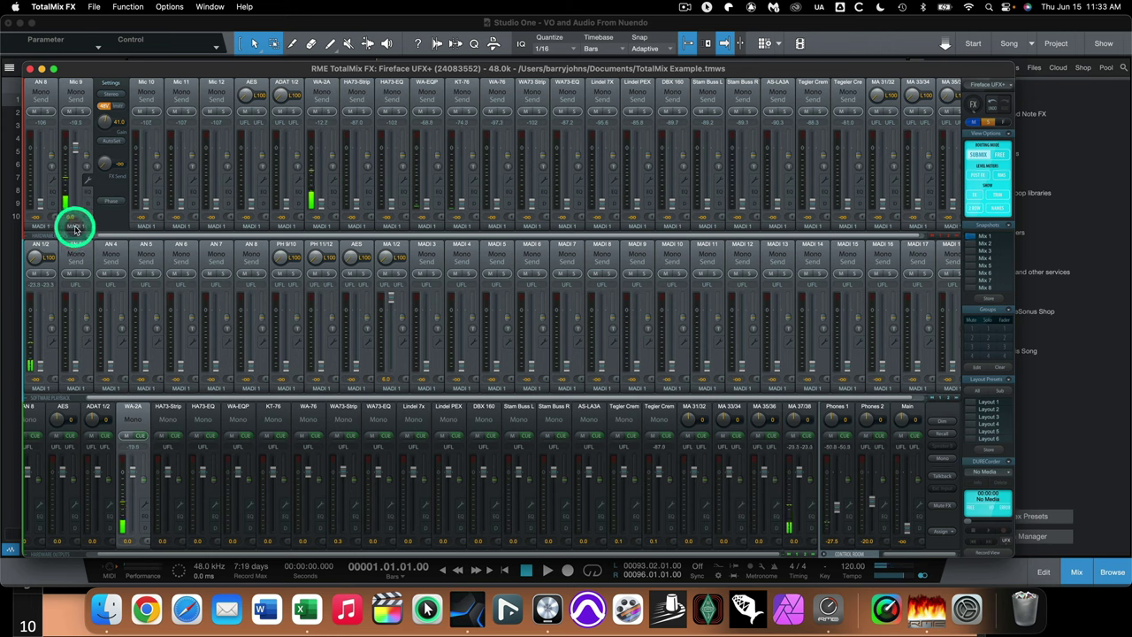
click(74, 228)
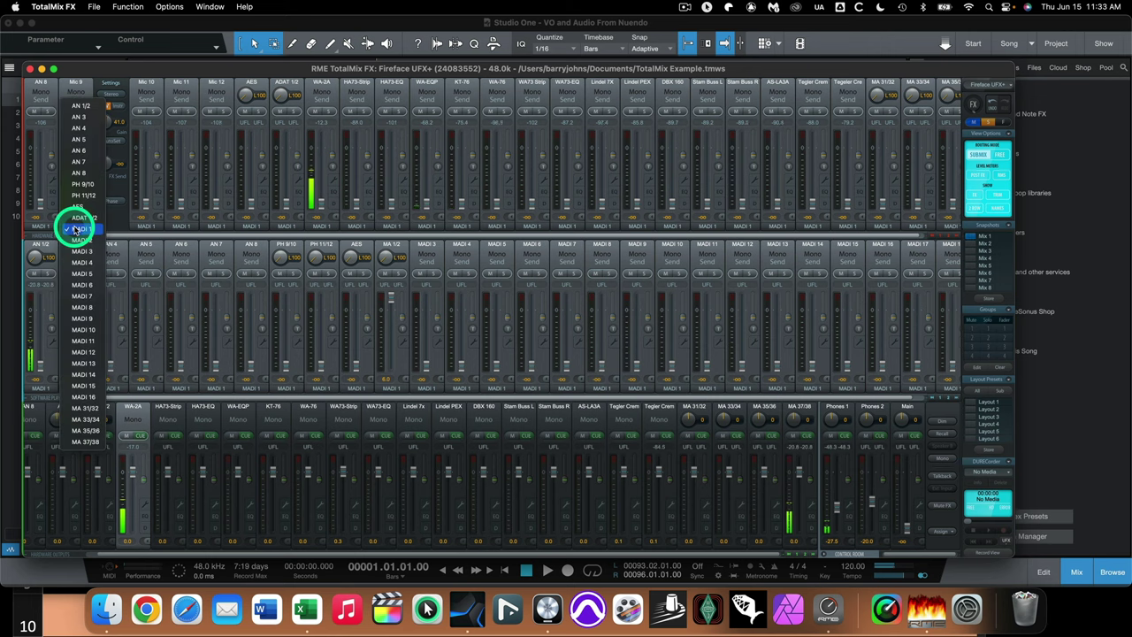
click(84, 340)
click(674, 82)
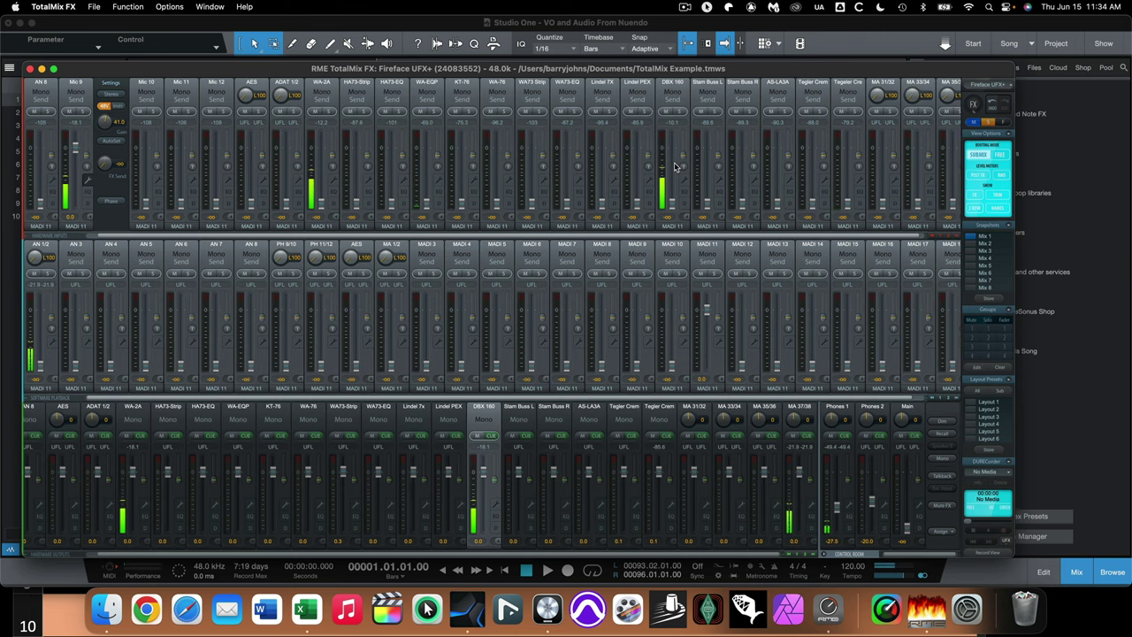
Step: Switch to Studio One and audition the WA2A and DBX160 tracks one at a time through input monitoring, returning to the VO track
click(467, 608)
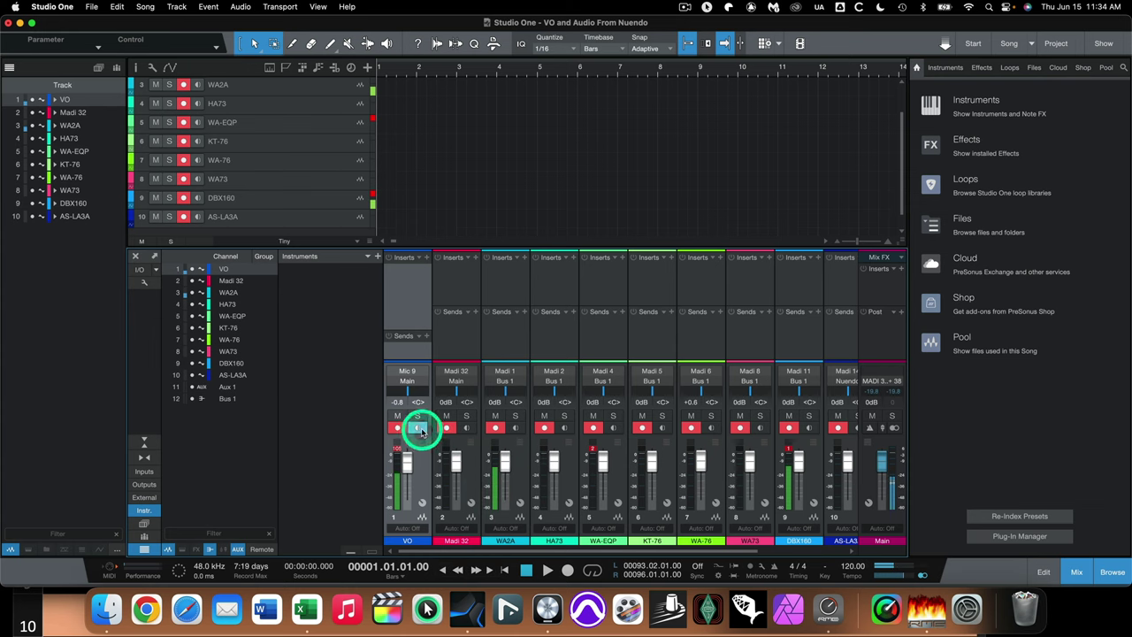
click(513, 427)
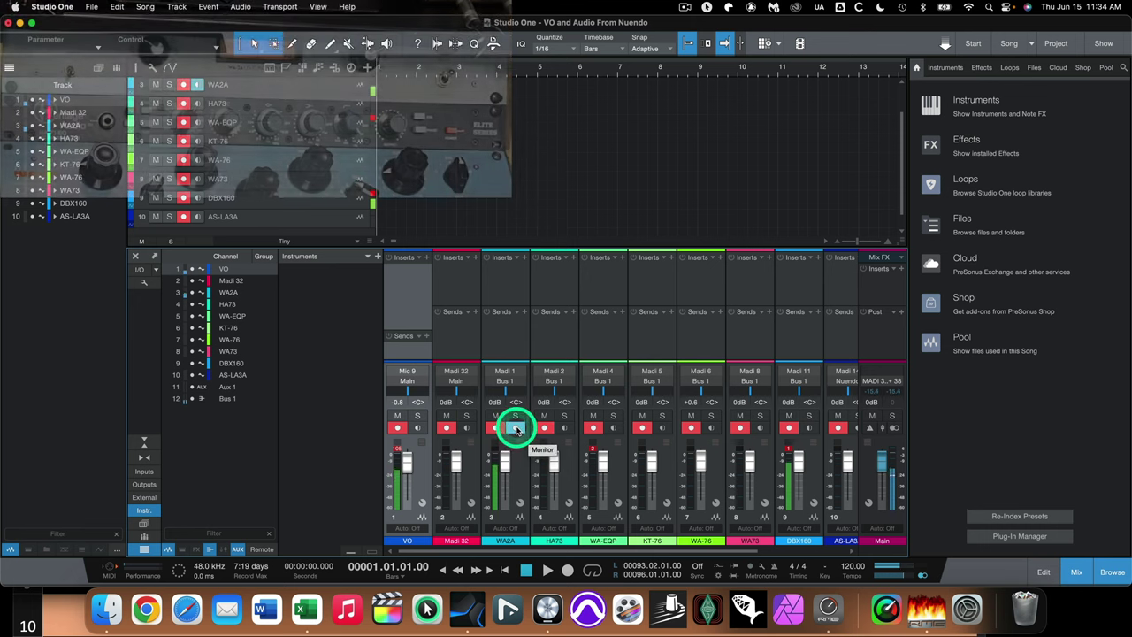
click(810, 429)
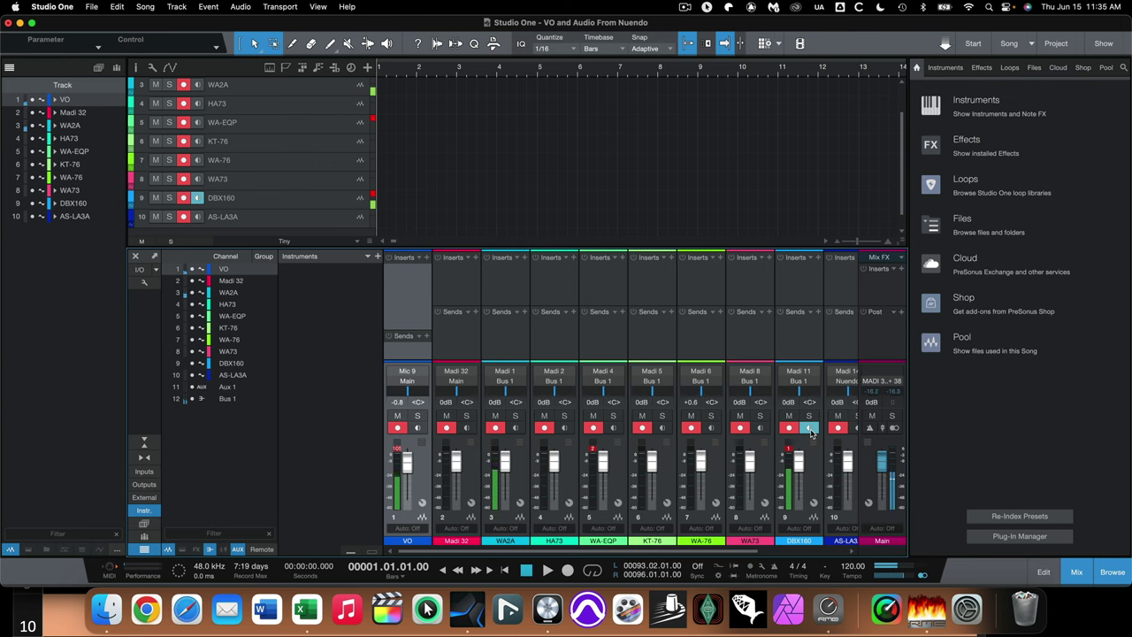
click(418, 427)
click(808, 428)
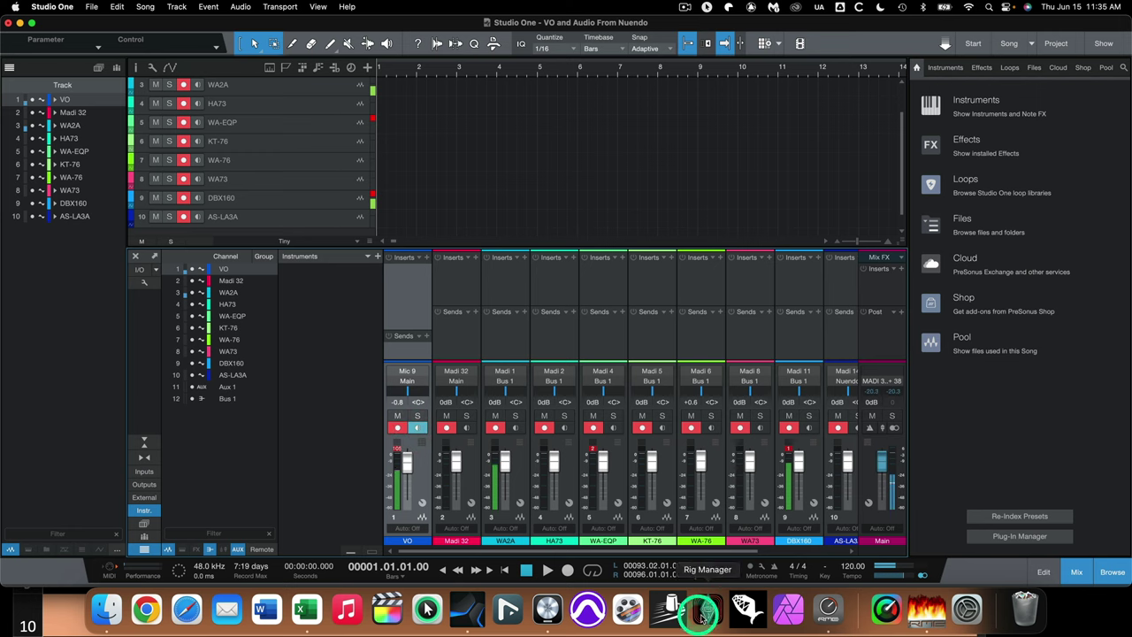
Step: Switch to TotalMix FX and remove the Mic 9 routing to MADI 1 by lowering its fader to −∞ in that submix
click(828, 609)
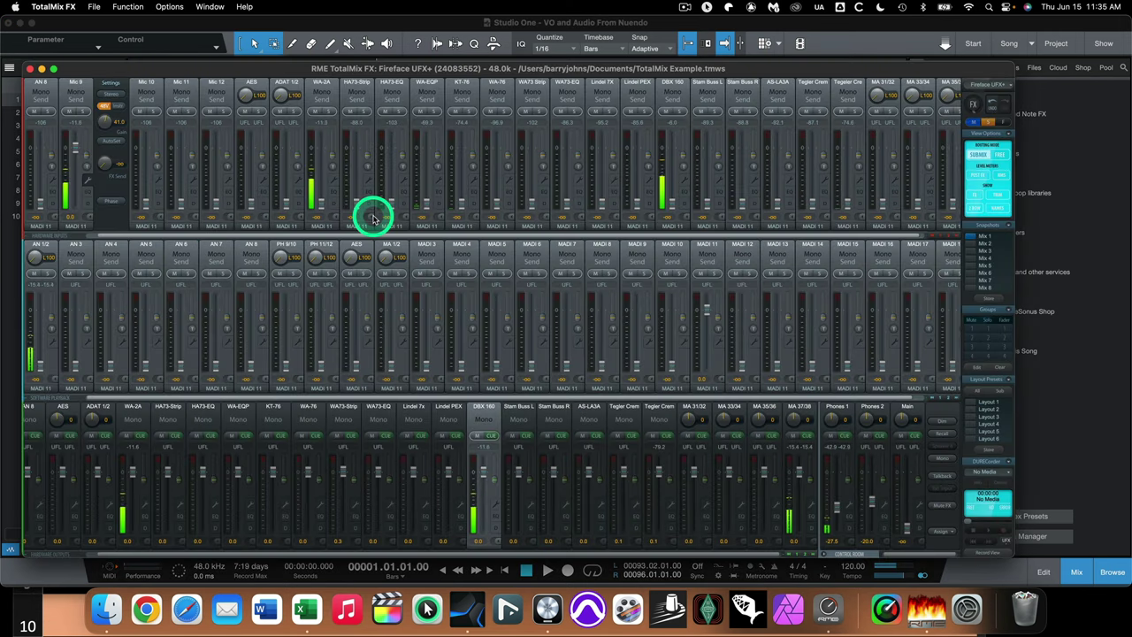
drag(373, 235, 348, 235)
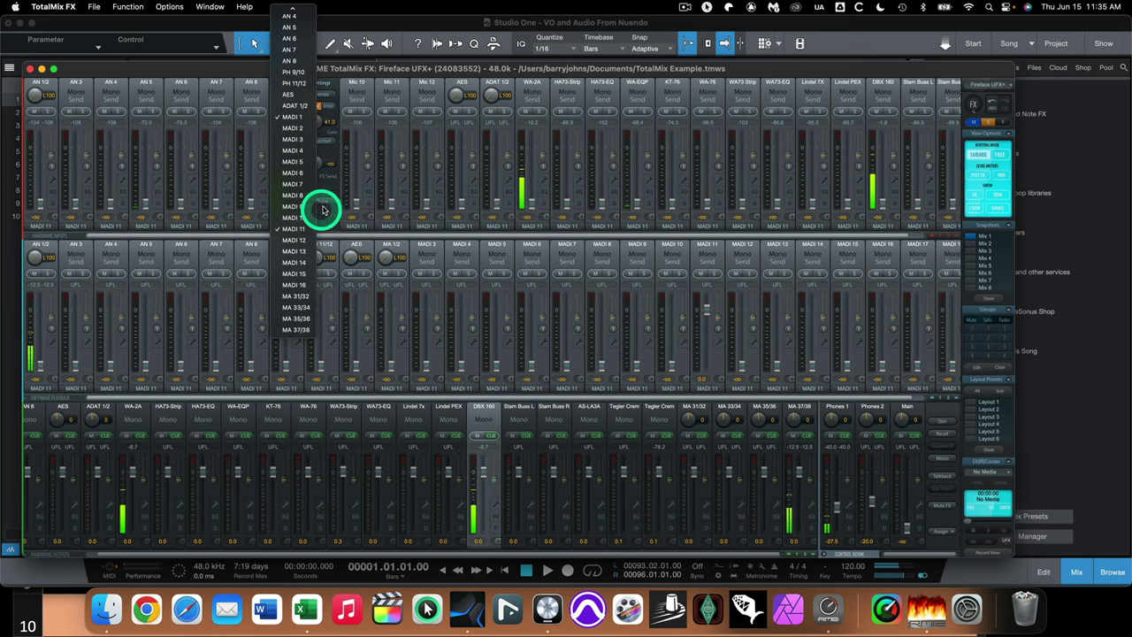
click(263, 154)
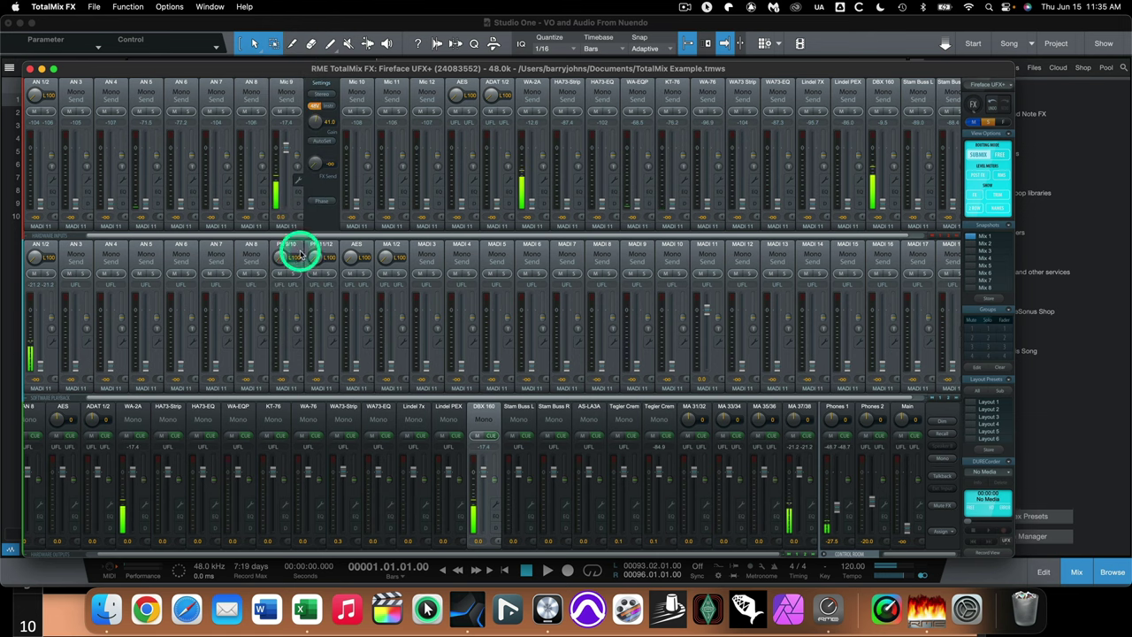
click(289, 224)
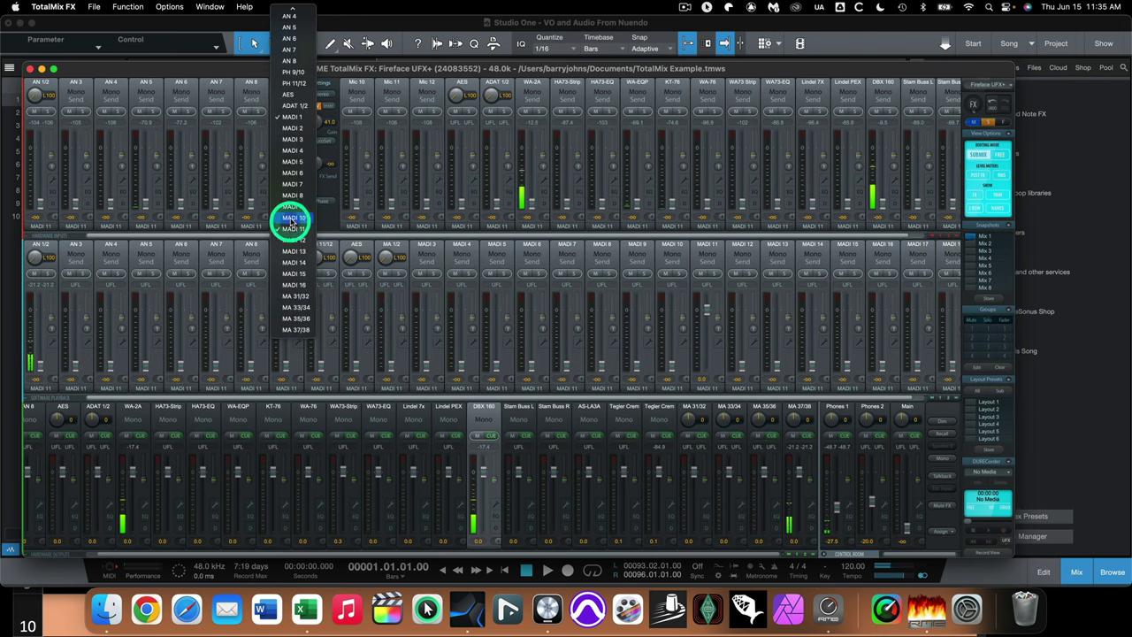
click(297, 120)
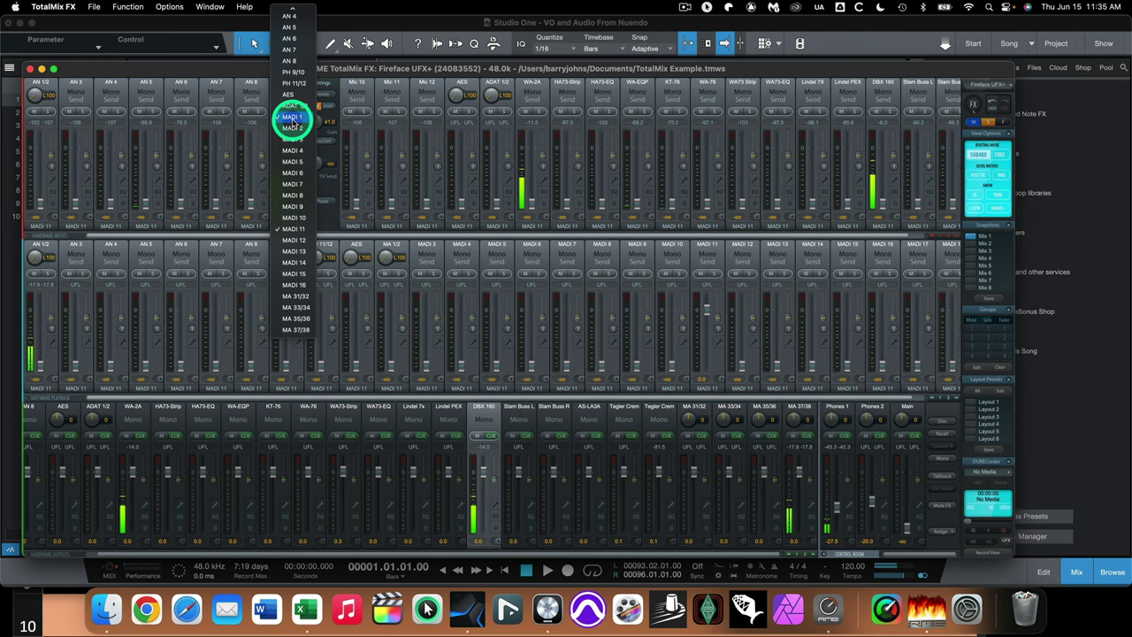
click(292, 118)
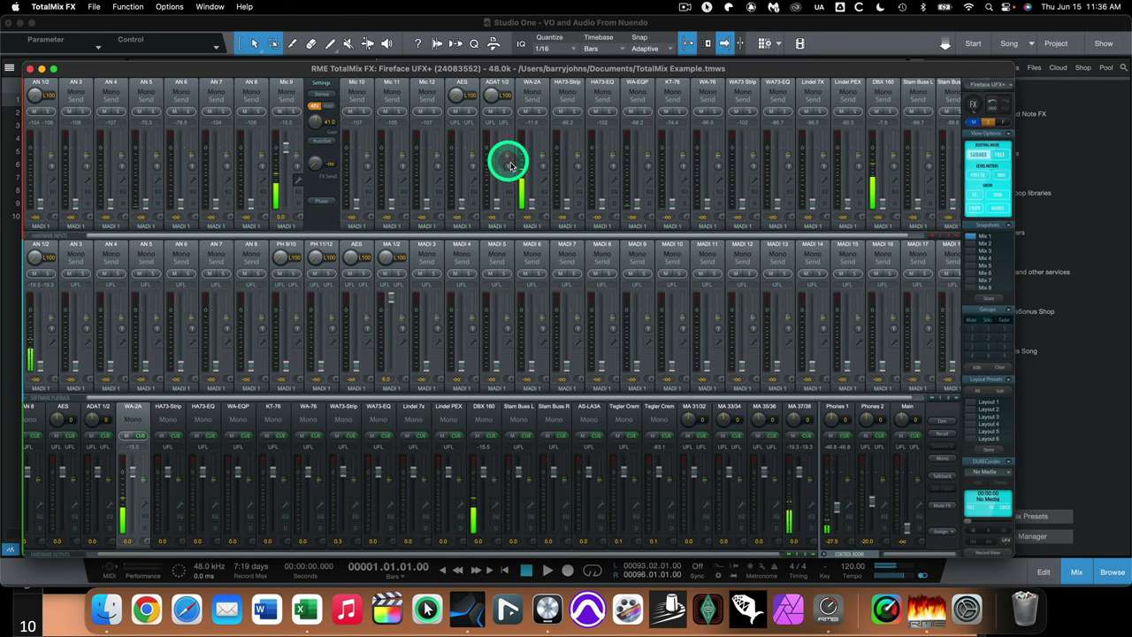
mouse_move(289, 197)
mouse_down()
mouse_move(286, 147)
mouse_move(288, 211)
mouse_up()
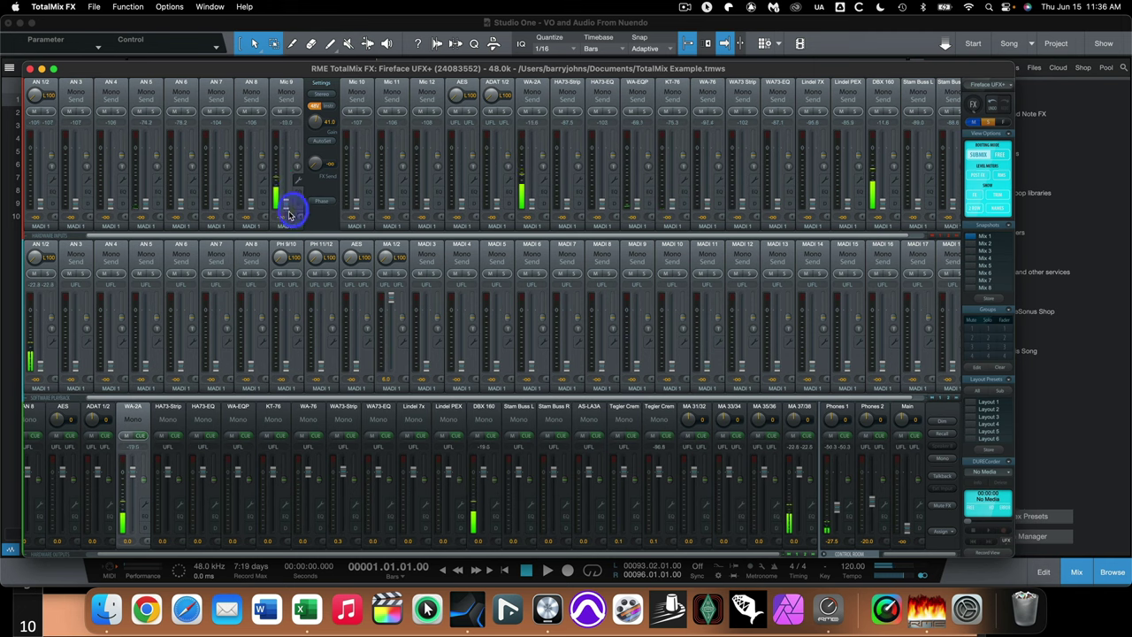
Step: Select the MADI 11 submix for the Mic 9 input and remove that routing by lowering the fader to −∞
click(288, 227)
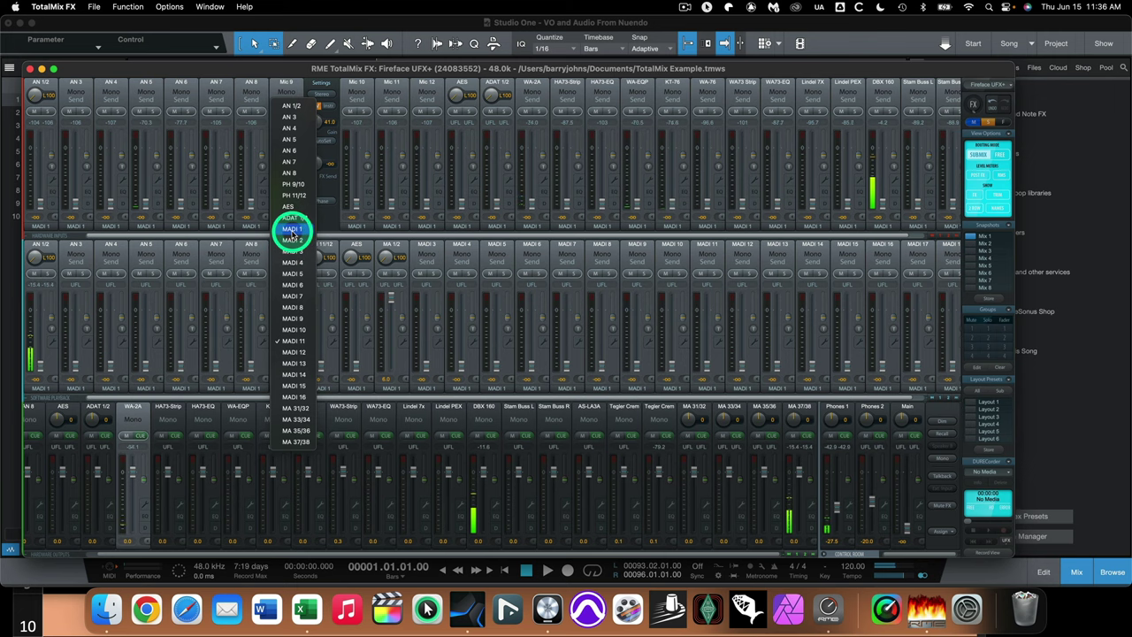
click(294, 340)
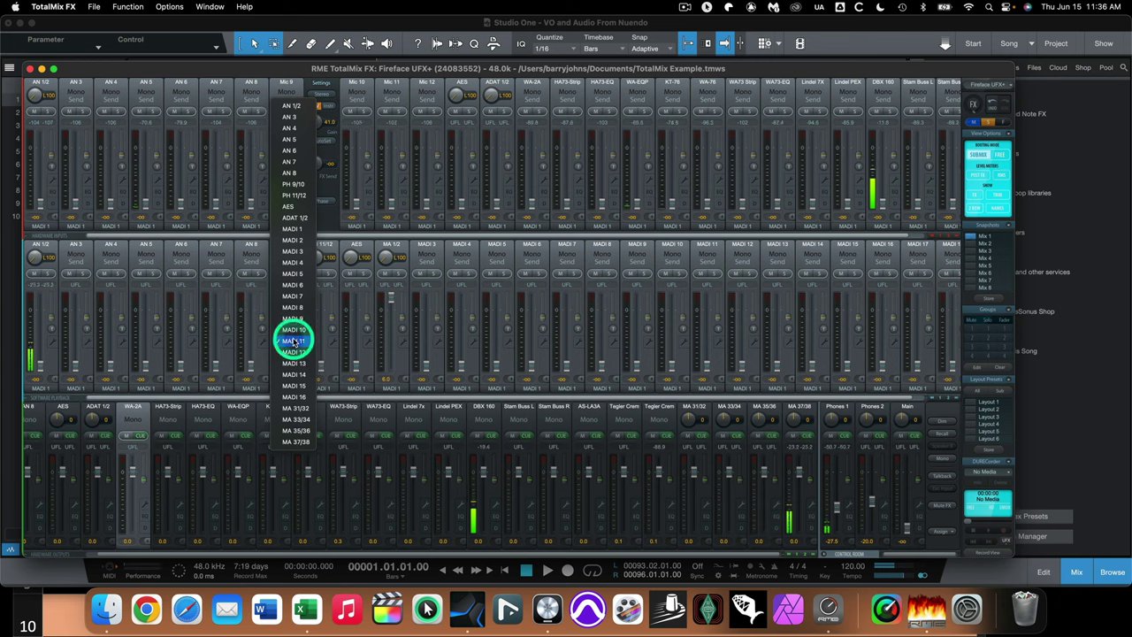
mouse_move(283, 189)
mouse_down()
mouse_move(281, 151)
mouse_move(288, 177)
mouse_up()
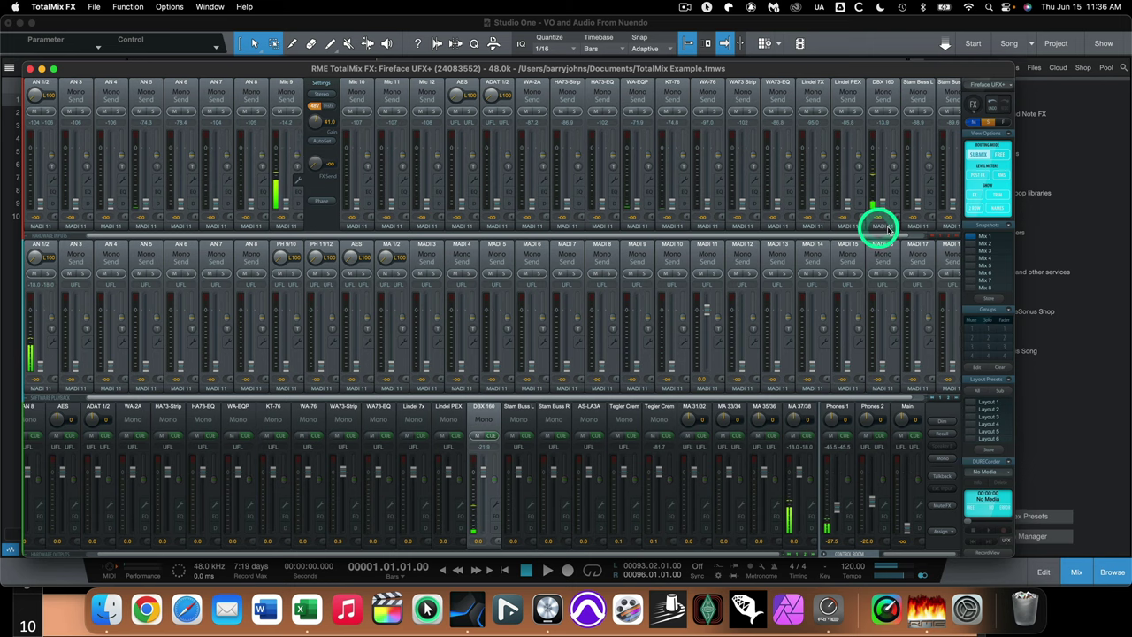
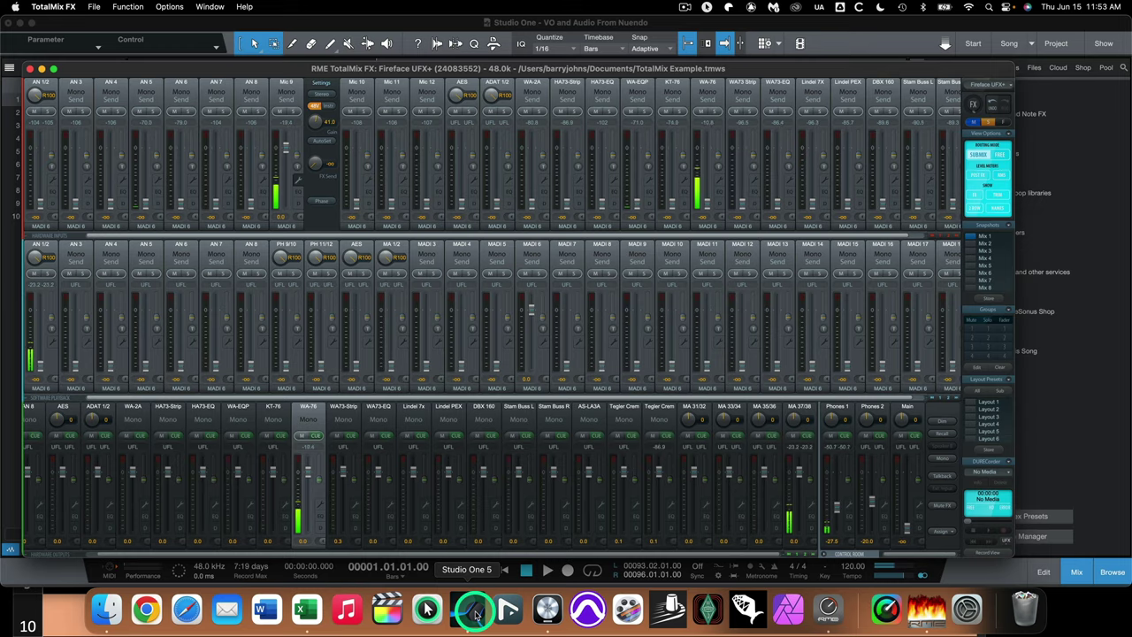
Step: Check the VO track in Studio One, then lower the Mic 9 fader in TotalMix FX's MADI 6 submix to about −9 dB
click(475, 612)
click(418, 428)
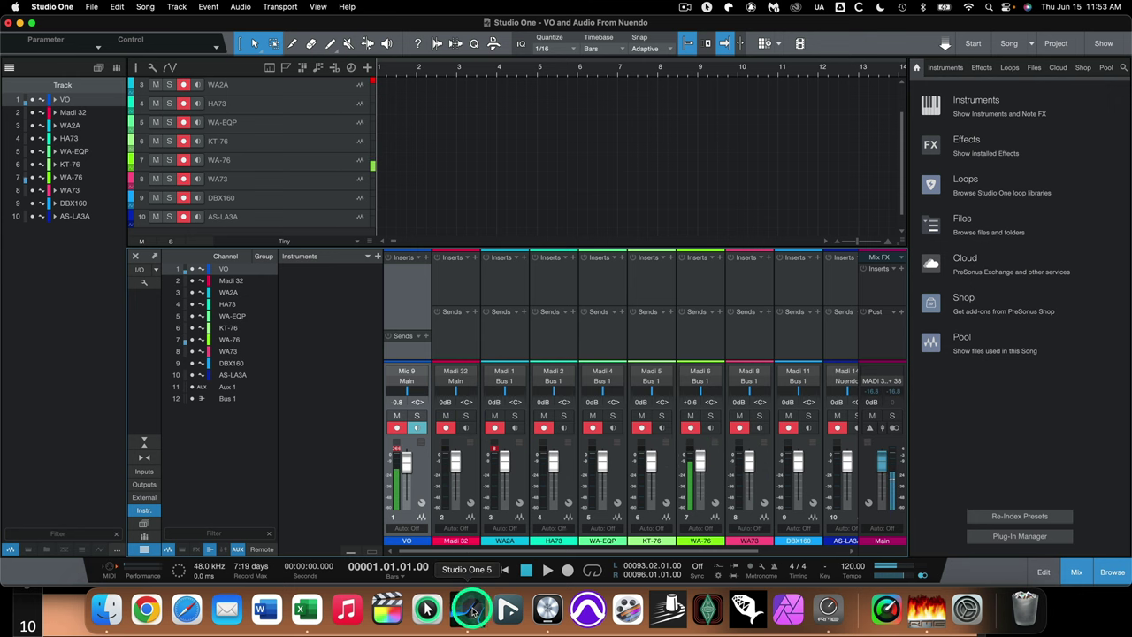
click(827, 608)
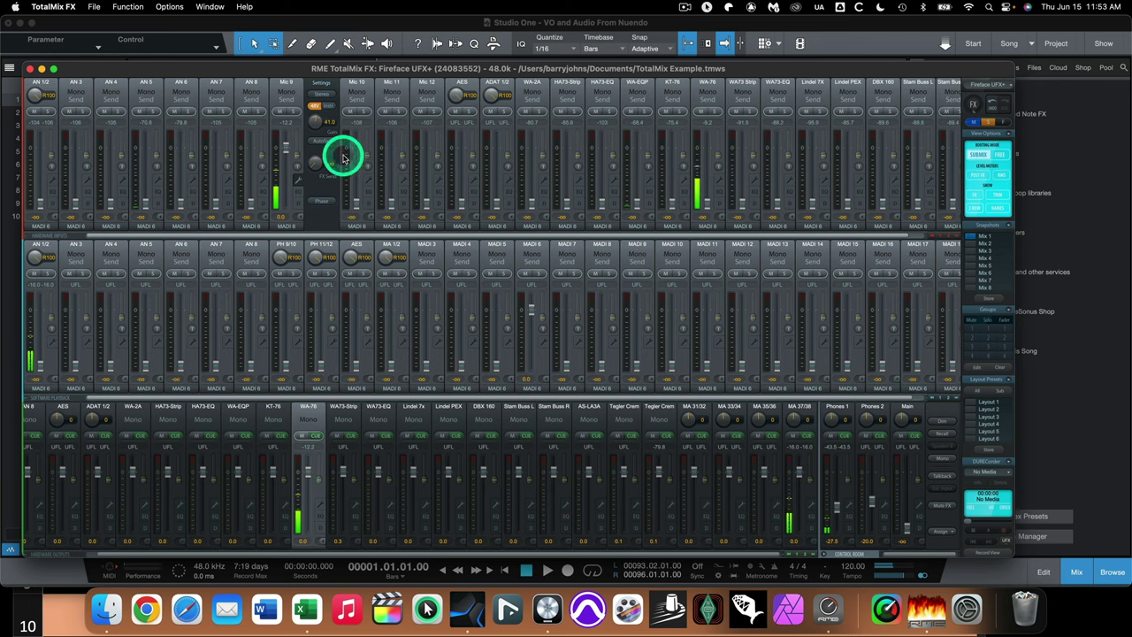
drag(286, 146, 285, 159)
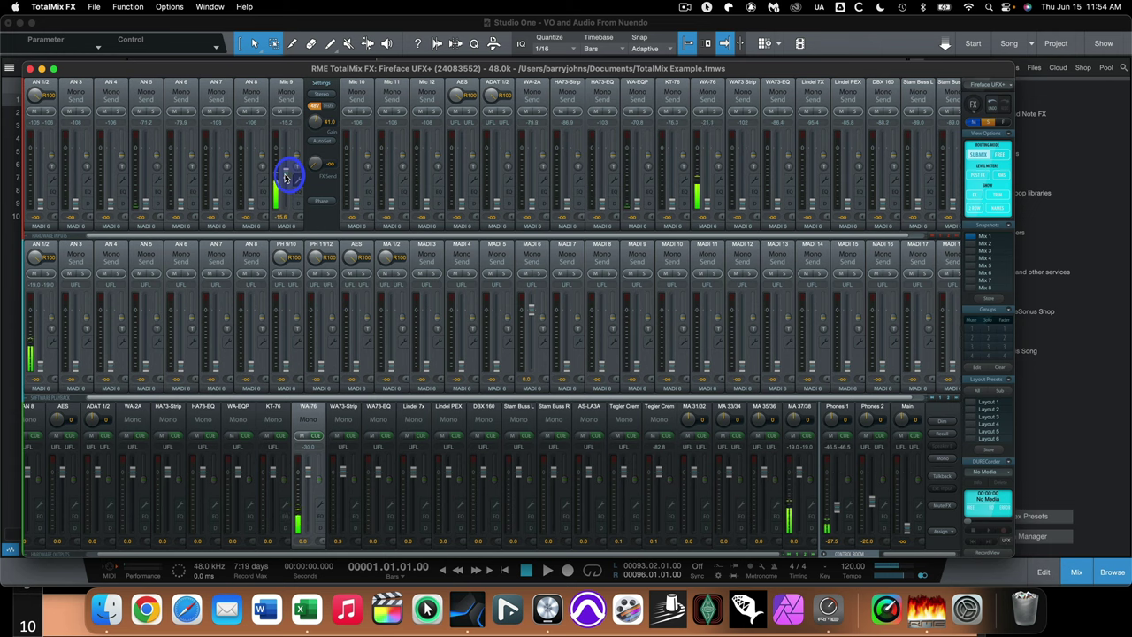
drag(286, 177, 301, 169)
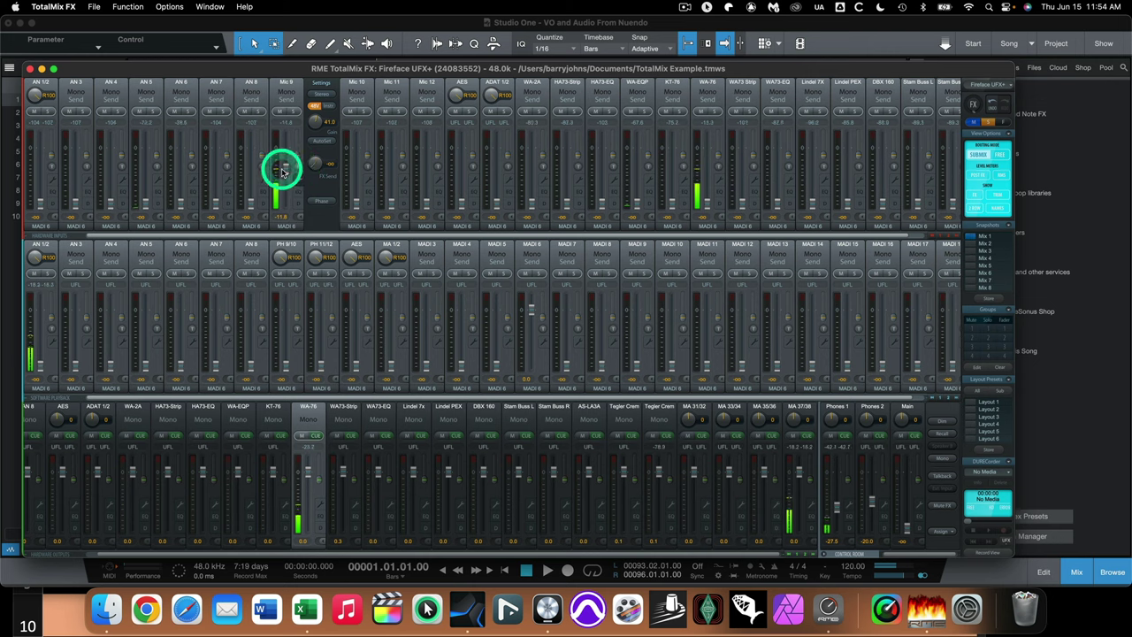
drag(287, 166, 288, 170)
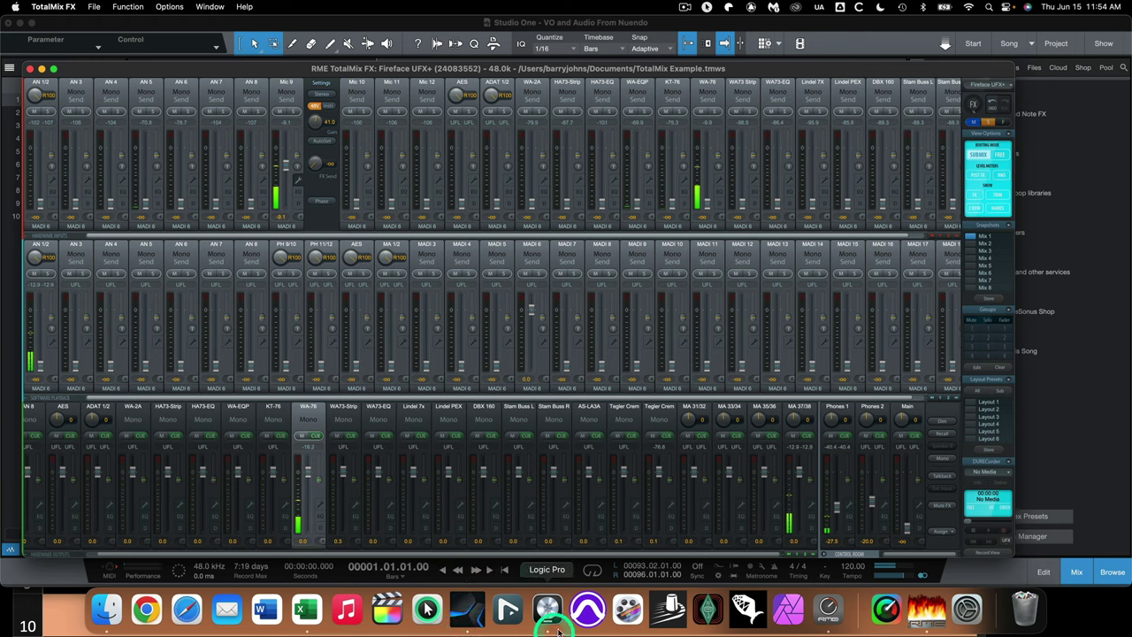
Step: Switch to Studio One, turn off input monitoring on the VO track and turn it on for the WA-76 track
click(467, 610)
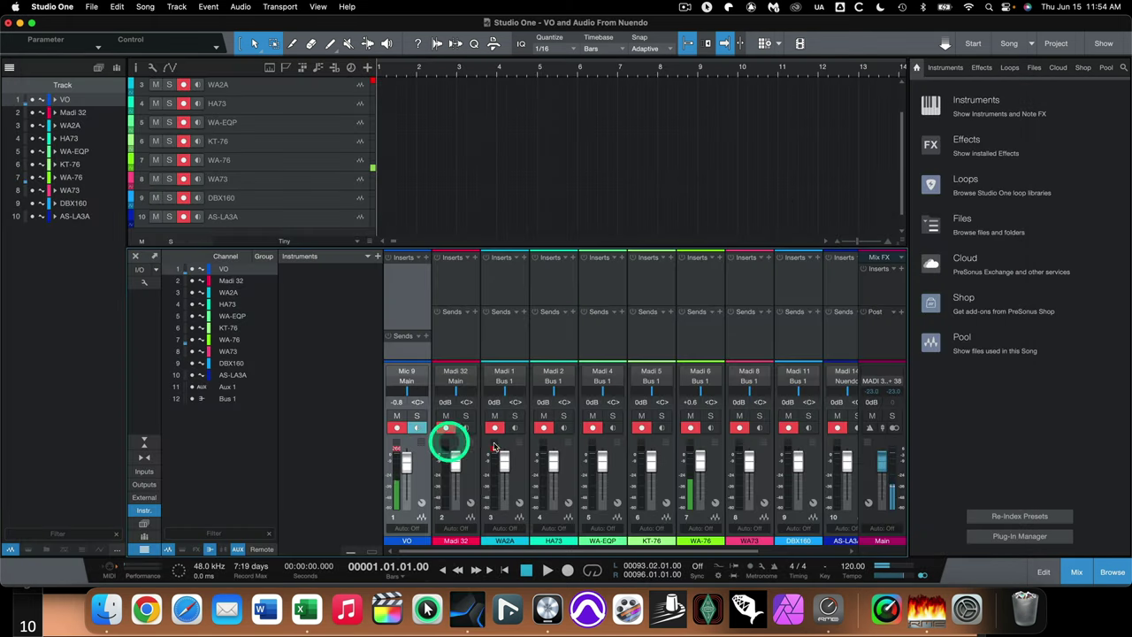
click(418, 428)
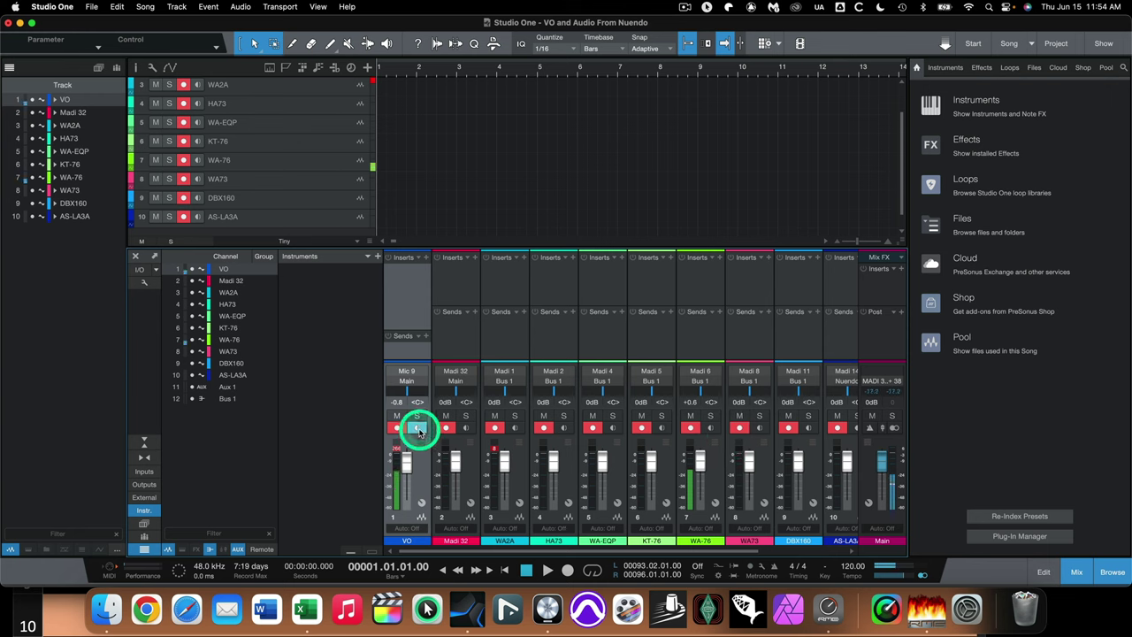
click(418, 428)
click(708, 429)
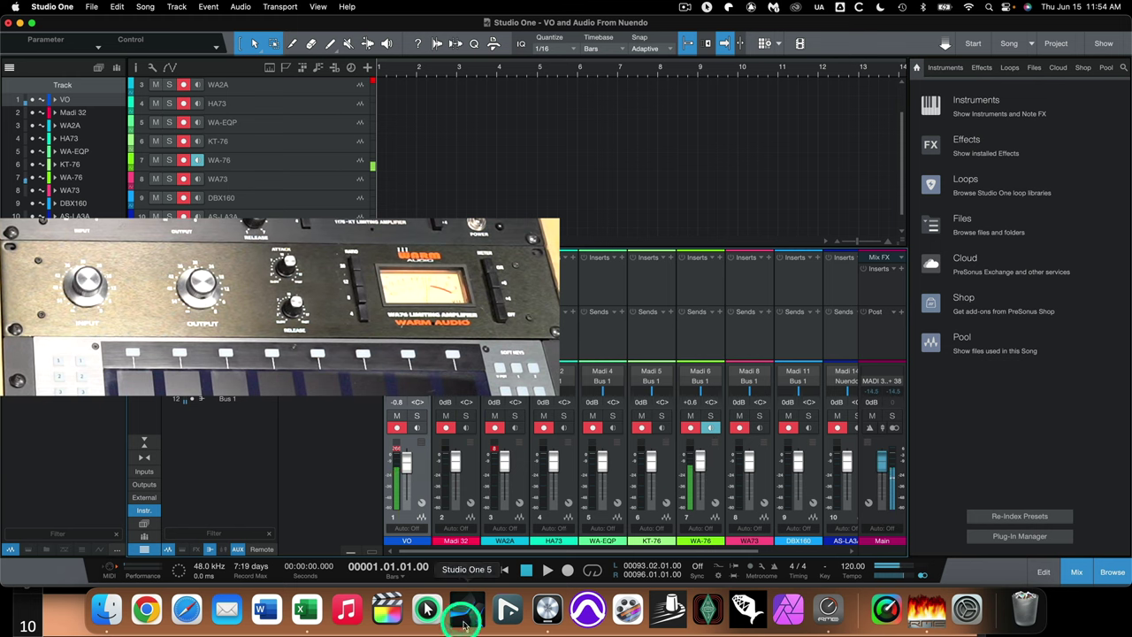
Step: Compare the WA-76 signal level between the TotalMix FX meters and the Studio One mixer, ending in Studio One
click(829, 609)
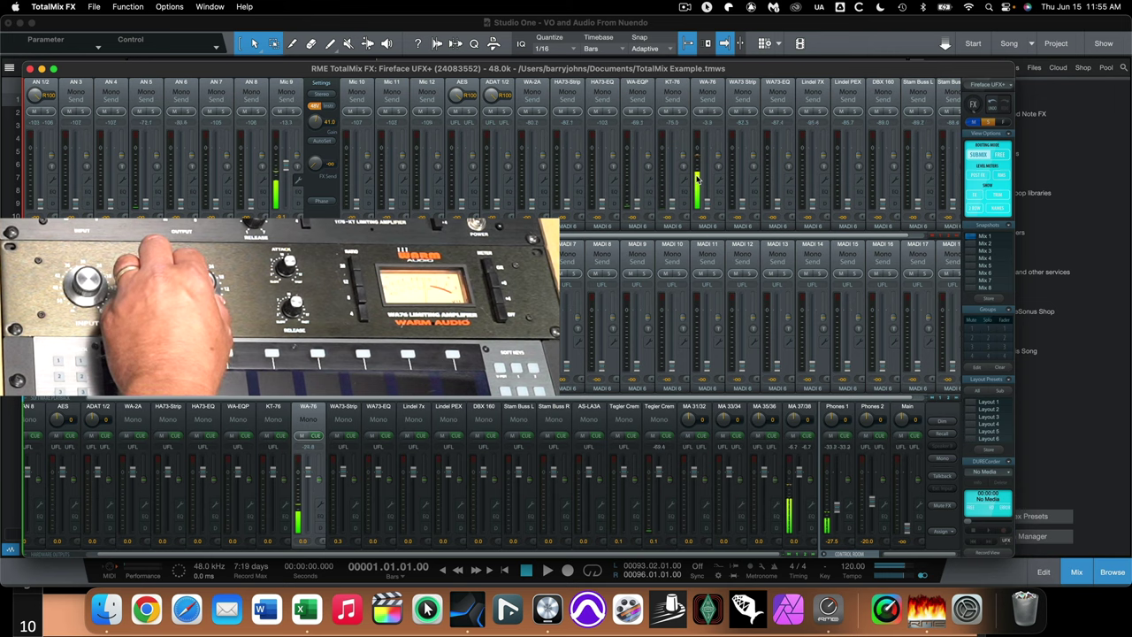
drag(500, 538, 538, 561)
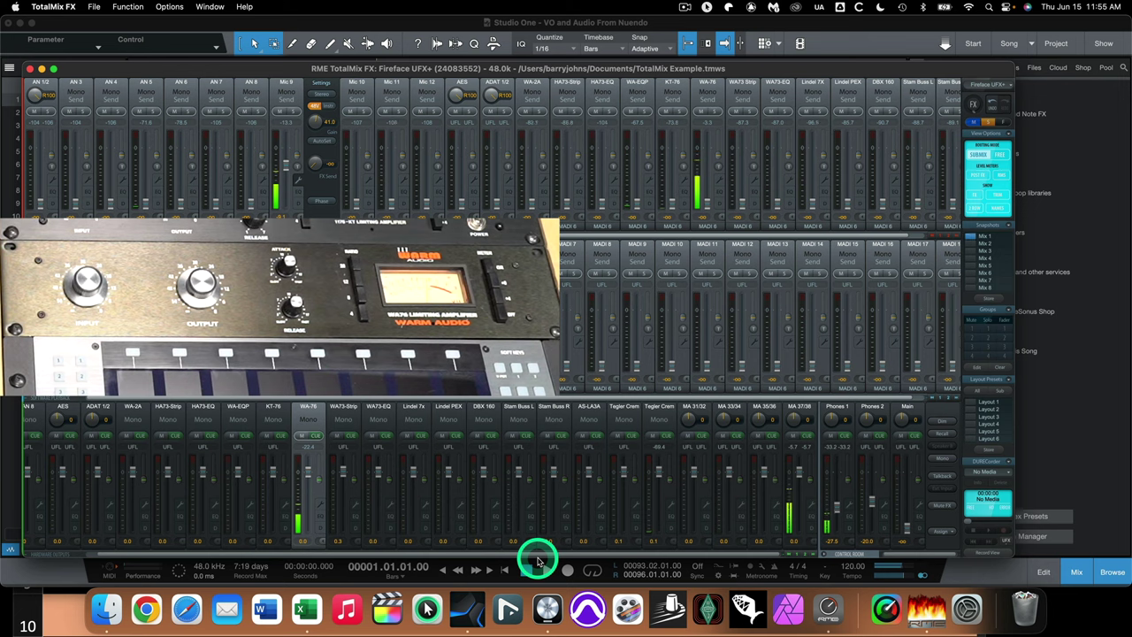
drag(539, 562, 548, 608)
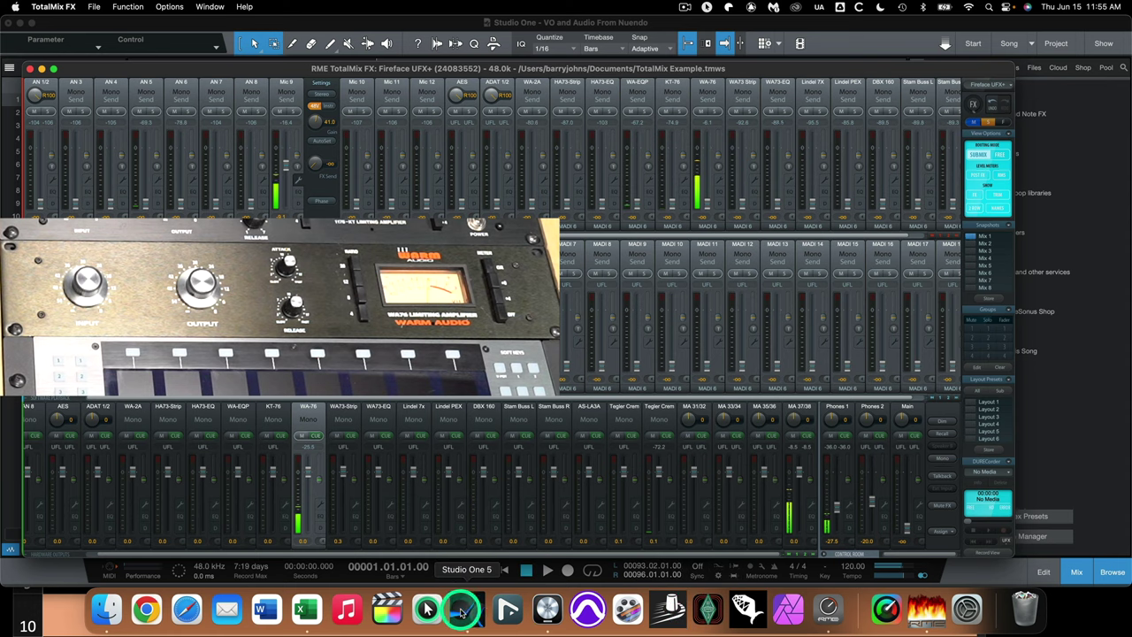
click(464, 610)
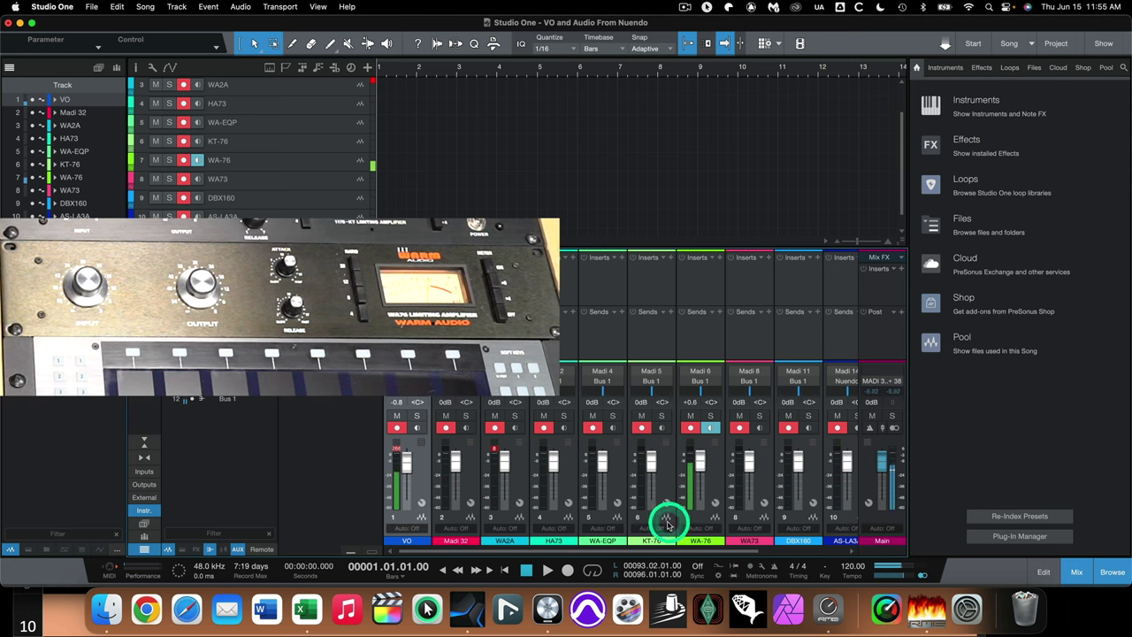
click(829, 609)
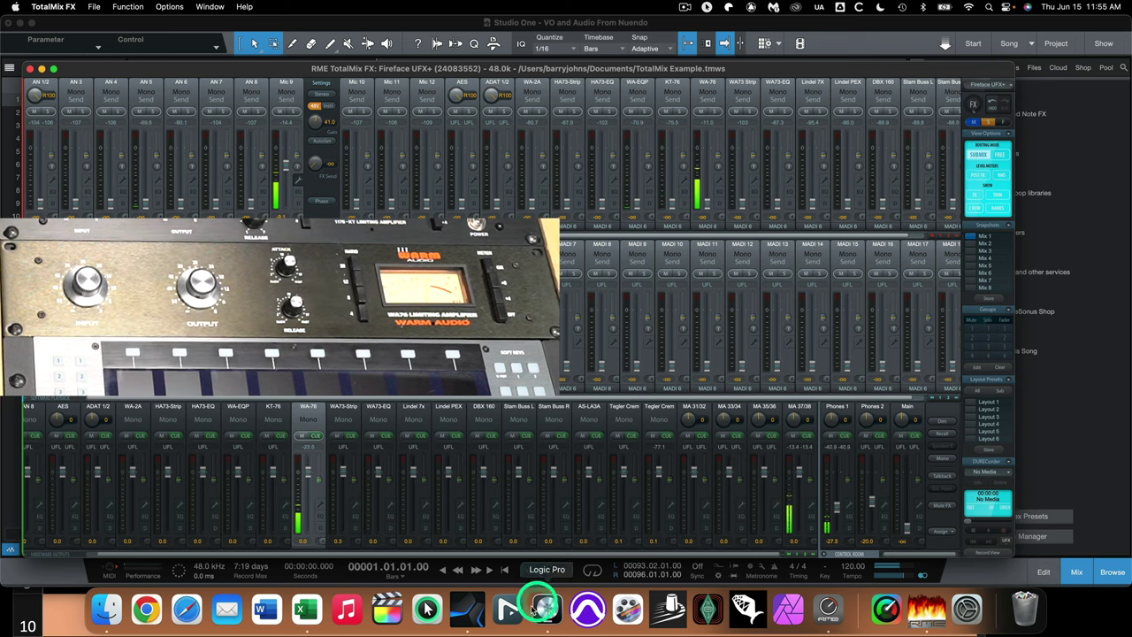
click(471, 610)
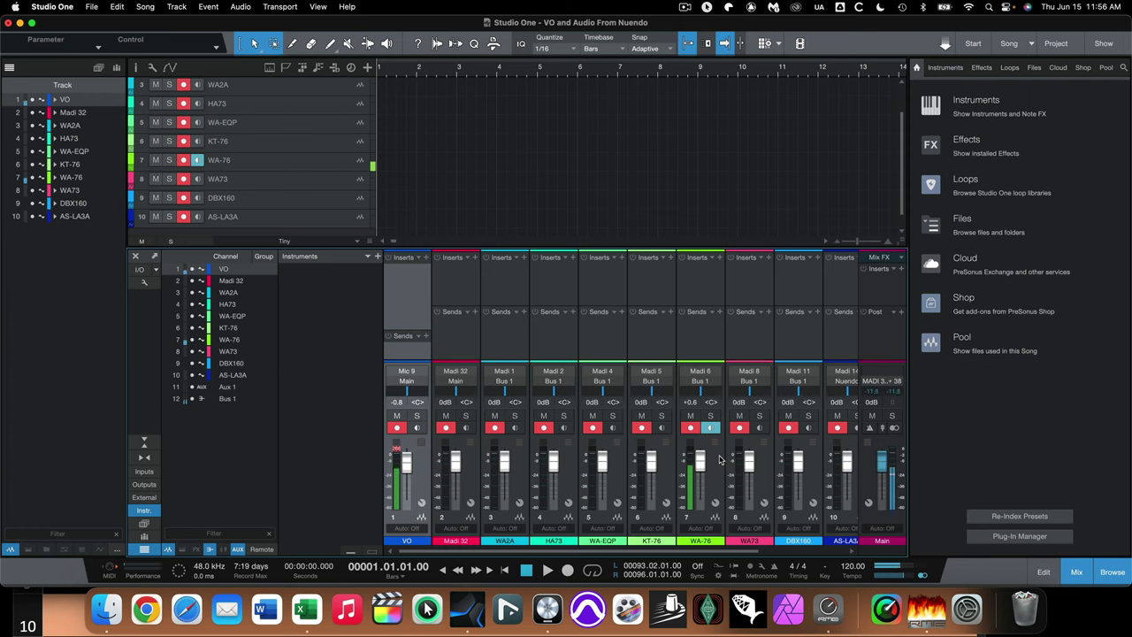
Step: Switch to TotalMix FX, select the MADI 4 submix for the WA-76 input and raise its fader to 0 dB
click(827, 606)
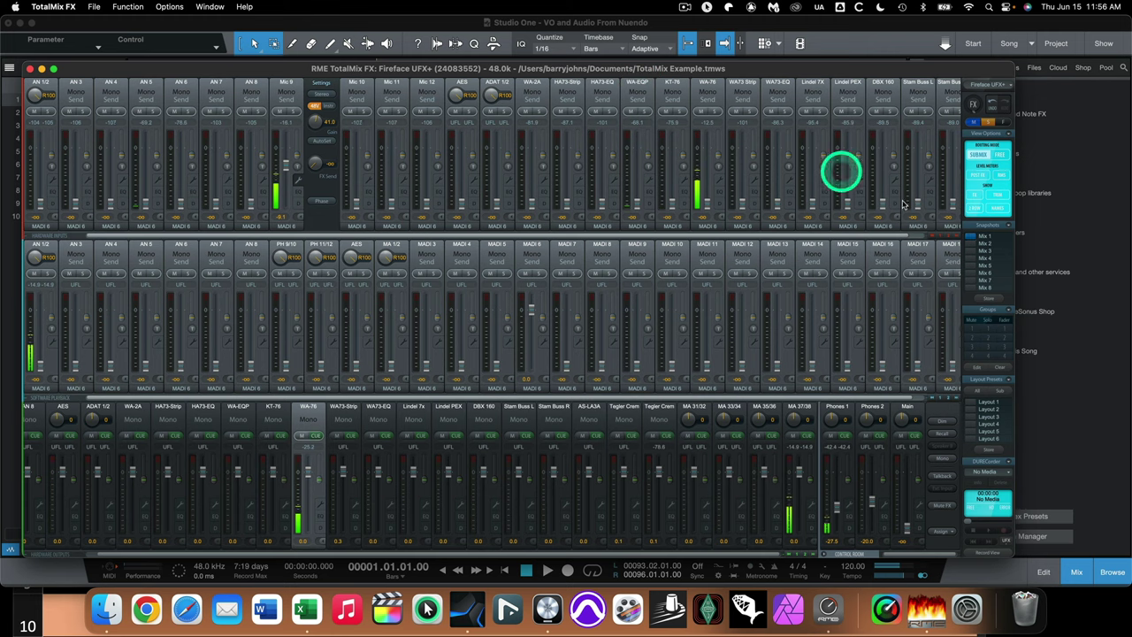
click(996, 208)
click(997, 209)
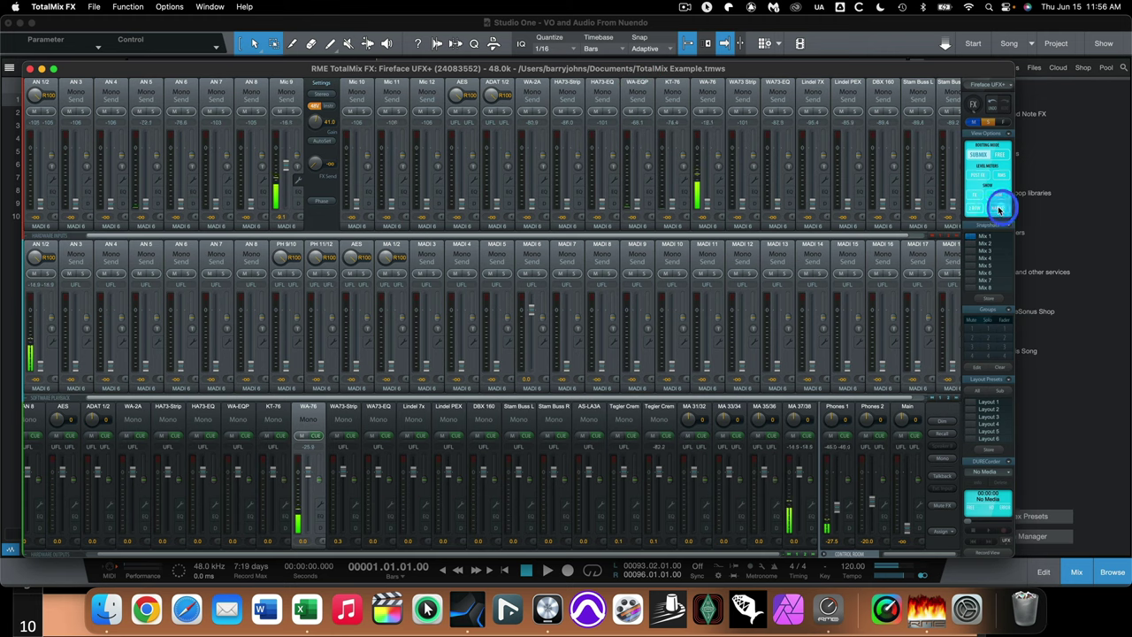
click(710, 228)
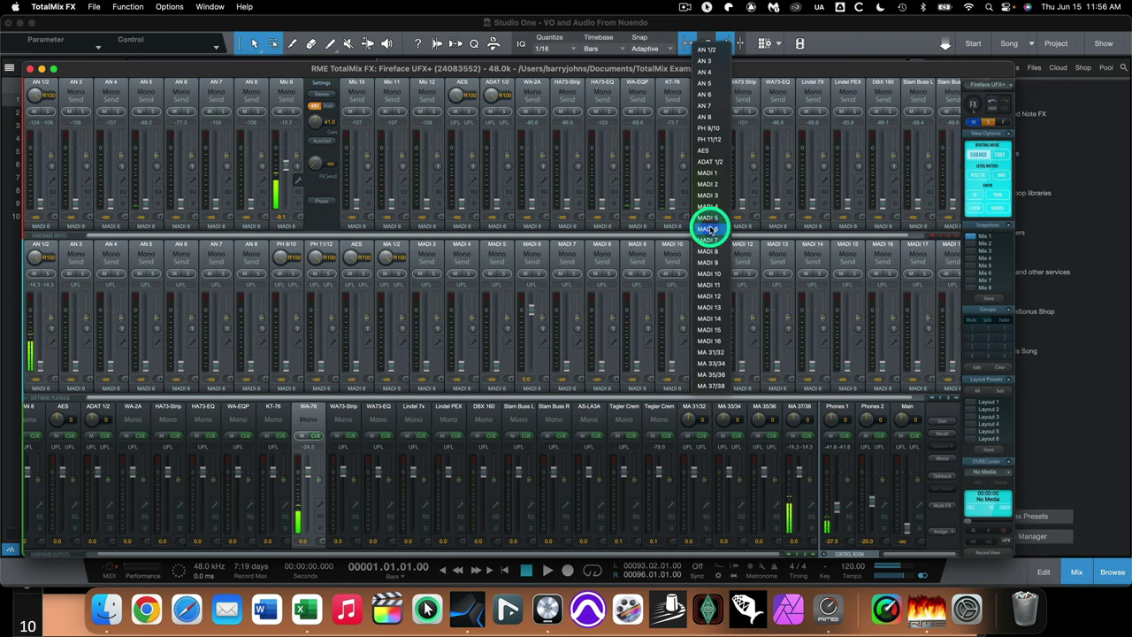
click(710, 209)
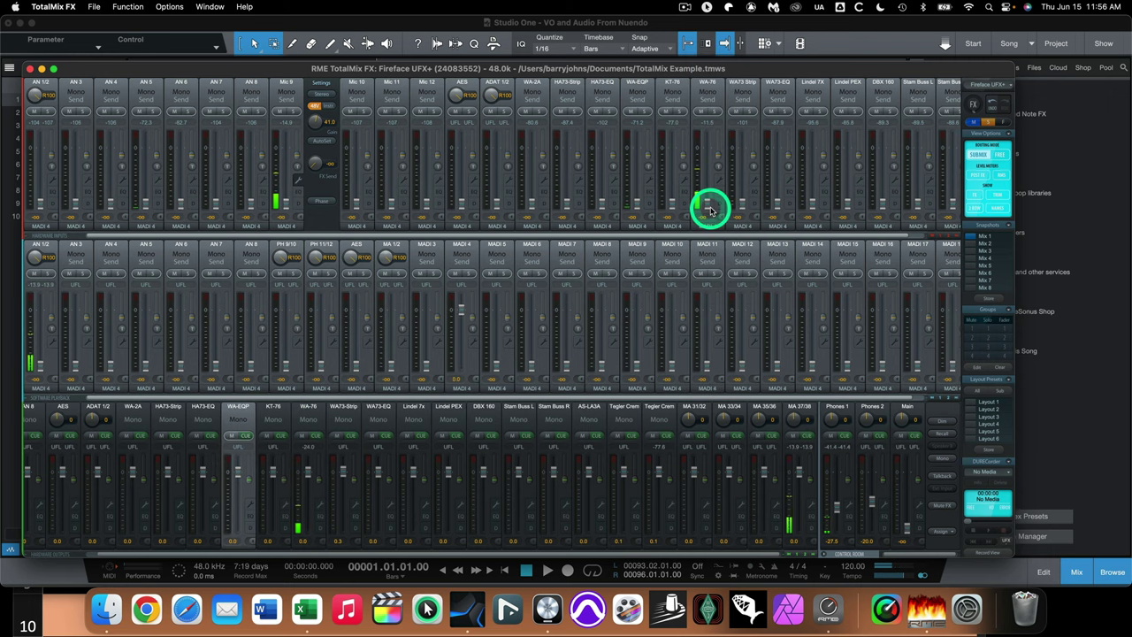
click(707, 207)
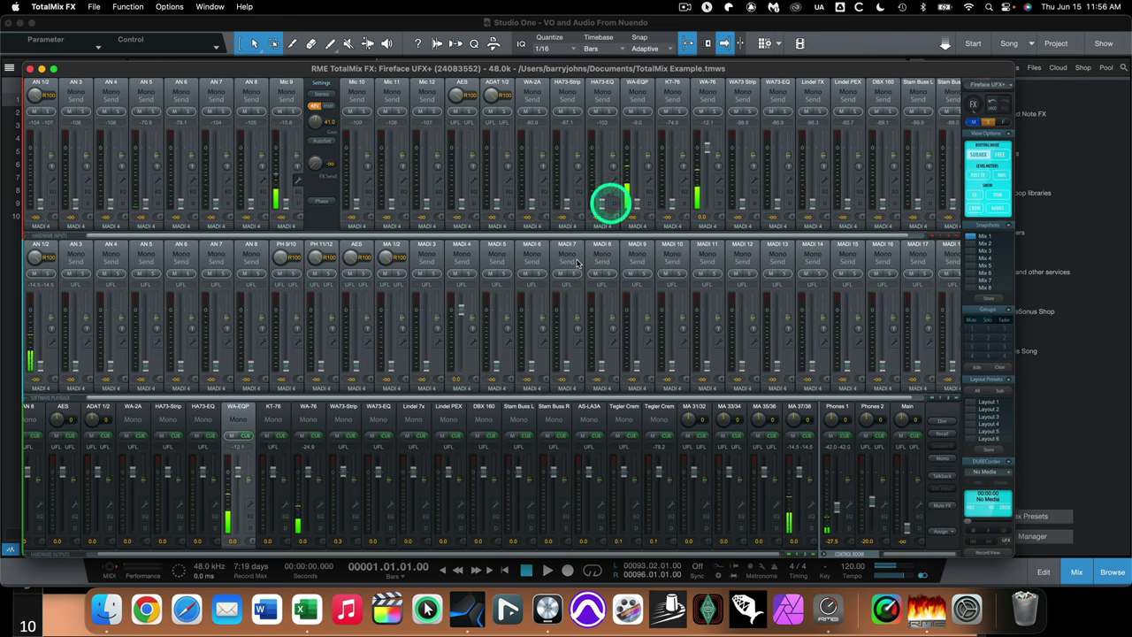
Step: Switch to Studio One, move input monitoring from the WA-76 track to the WA-EQP track and check its level
click(467, 610)
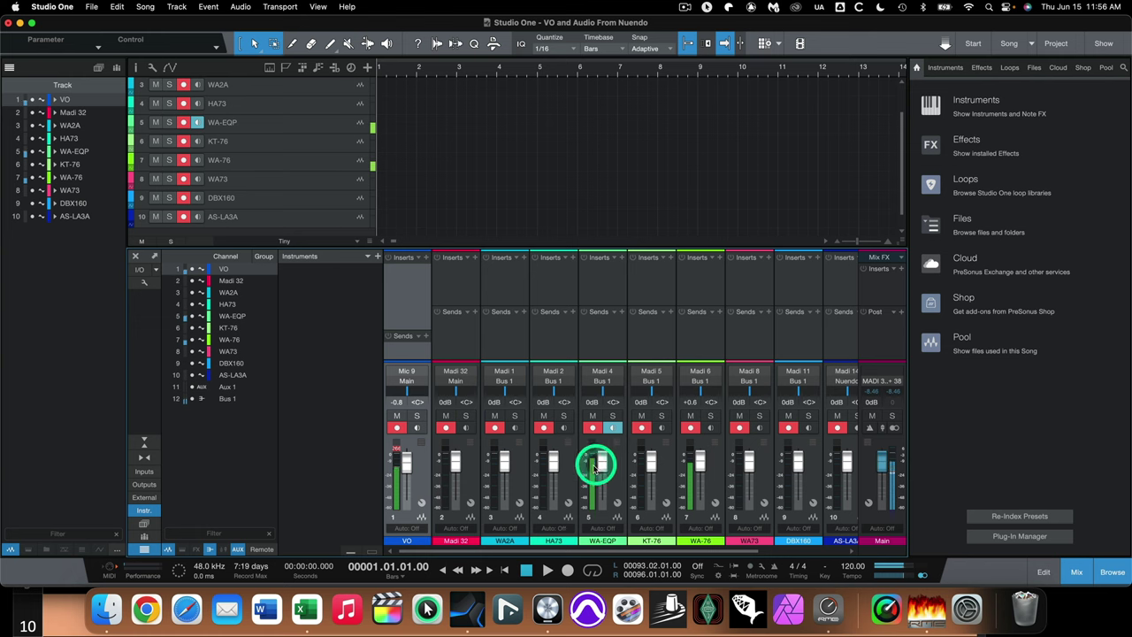
drag(606, 466, 601, 466)
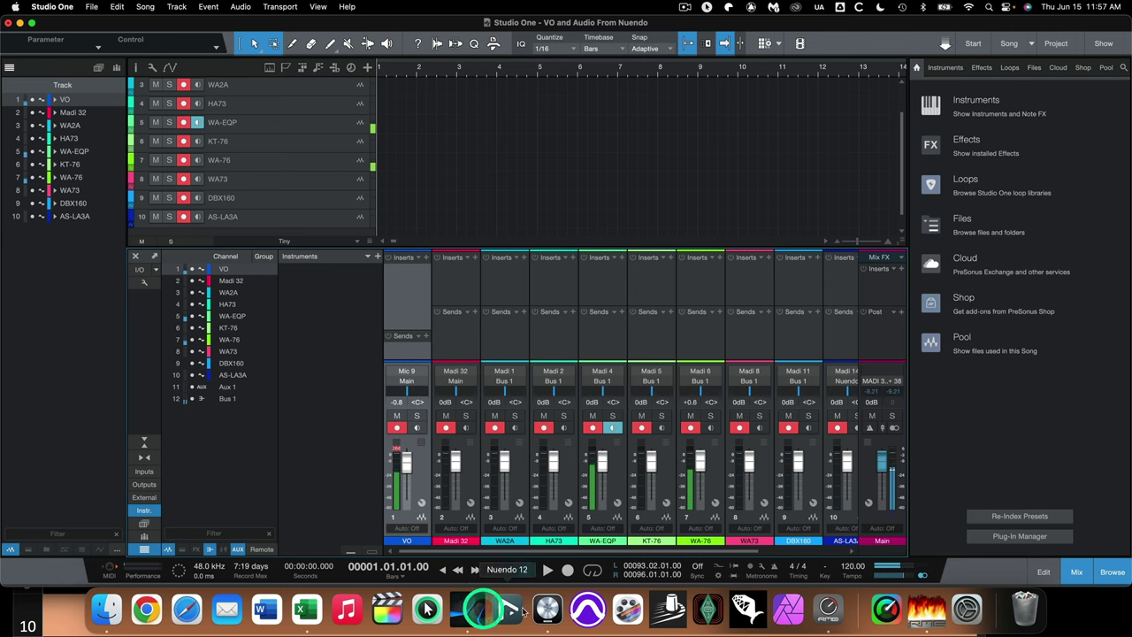
Step: Switch to TotalMix FX and lower the WA-76 fader in the MADI 4 submix to about −4.9 dB
click(817, 608)
drag(679, 246, 707, 148)
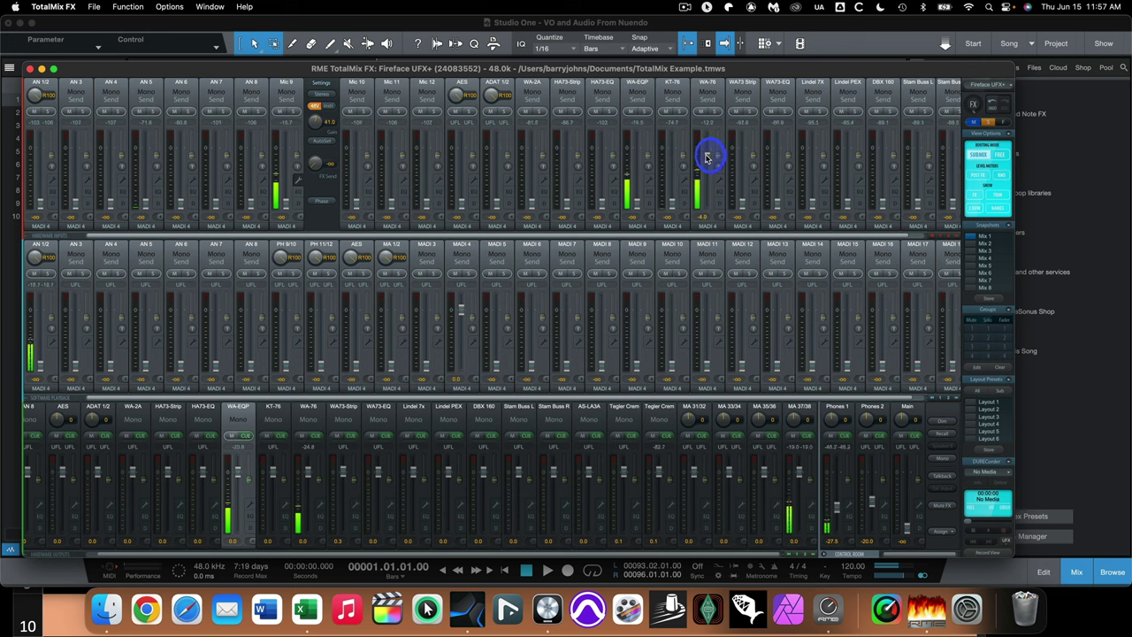
mouse_move(708, 157)
mouse_down()
mouse_move(677, 168)
mouse_move(708, 158)
mouse_up()
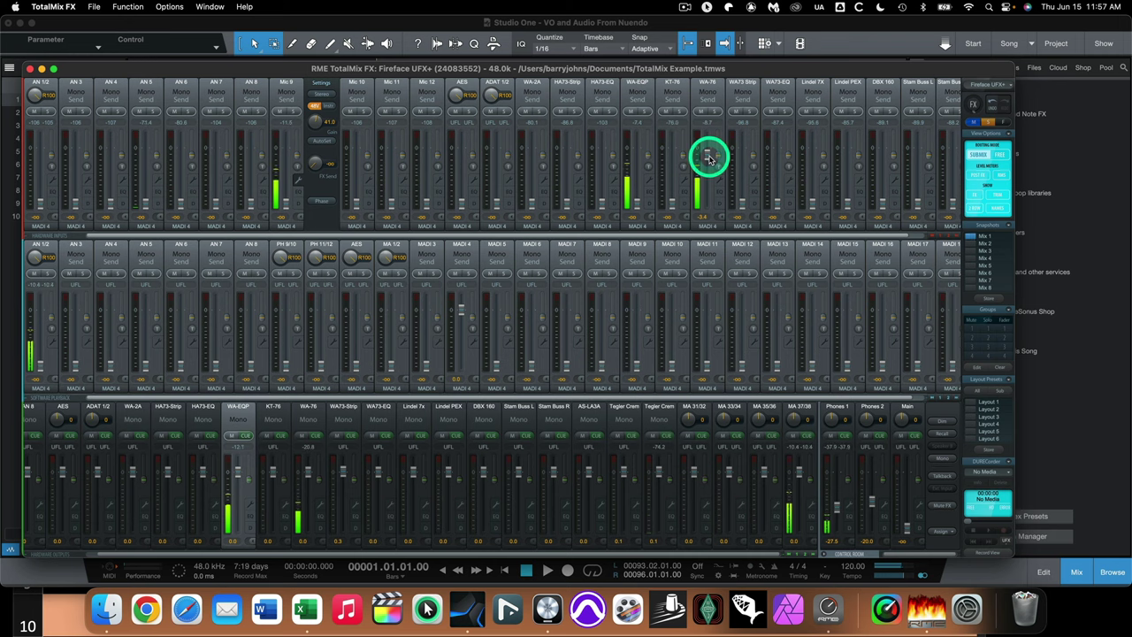
Step: Compare the WA-76 and WA-EQP signal levels between the Studio One mixer and the TotalMix FX meters
click(467, 608)
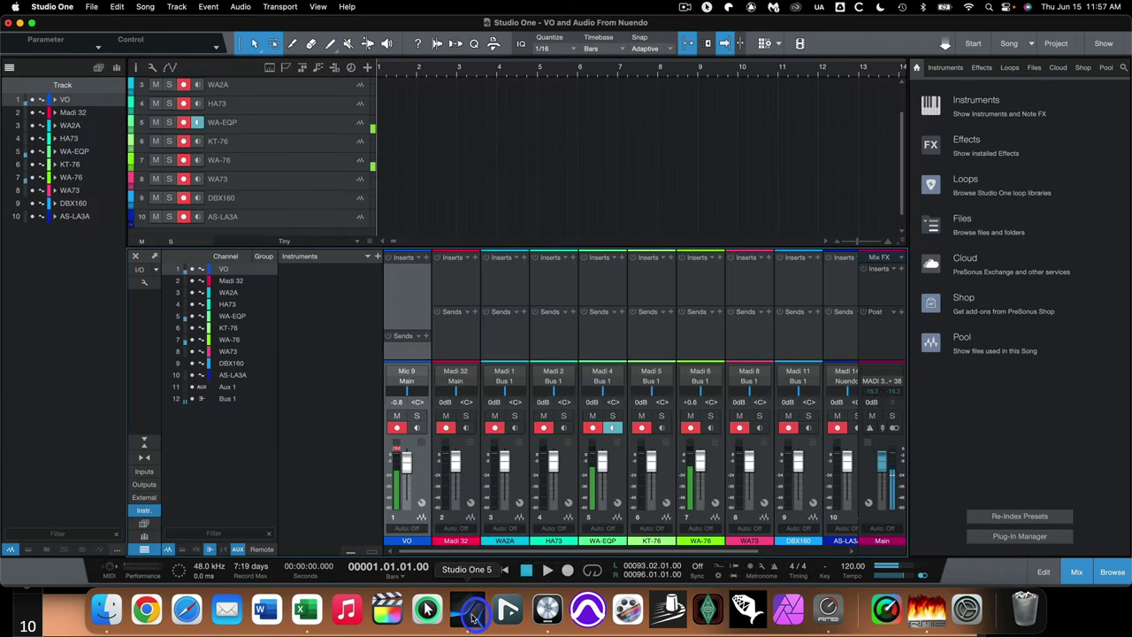
drag(601, 437, 680, 473)
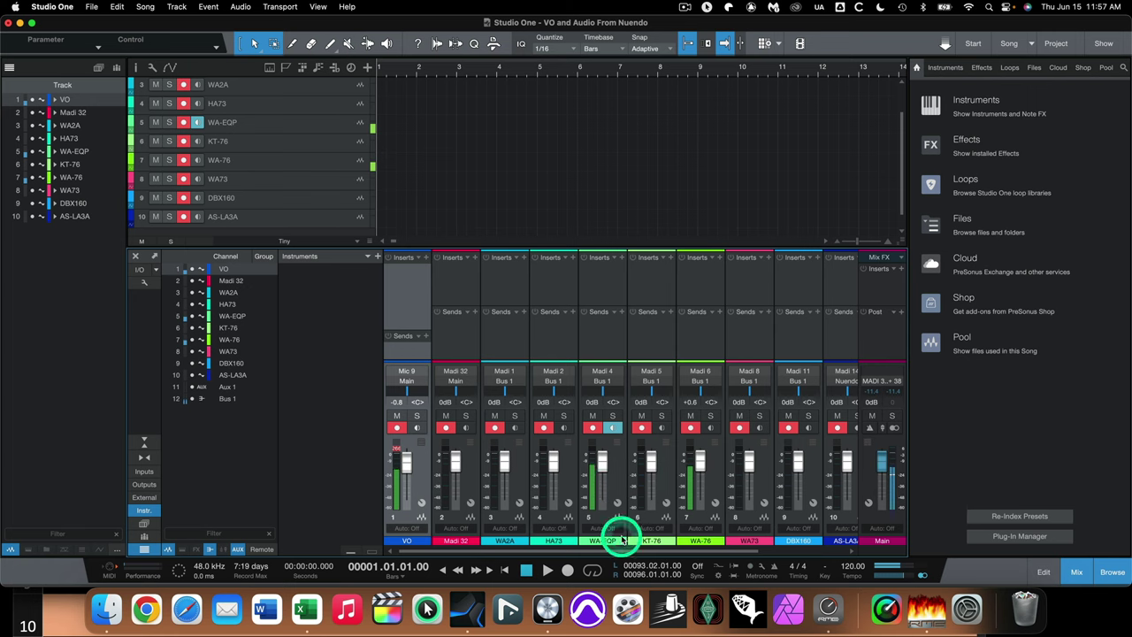
click(827, 606)
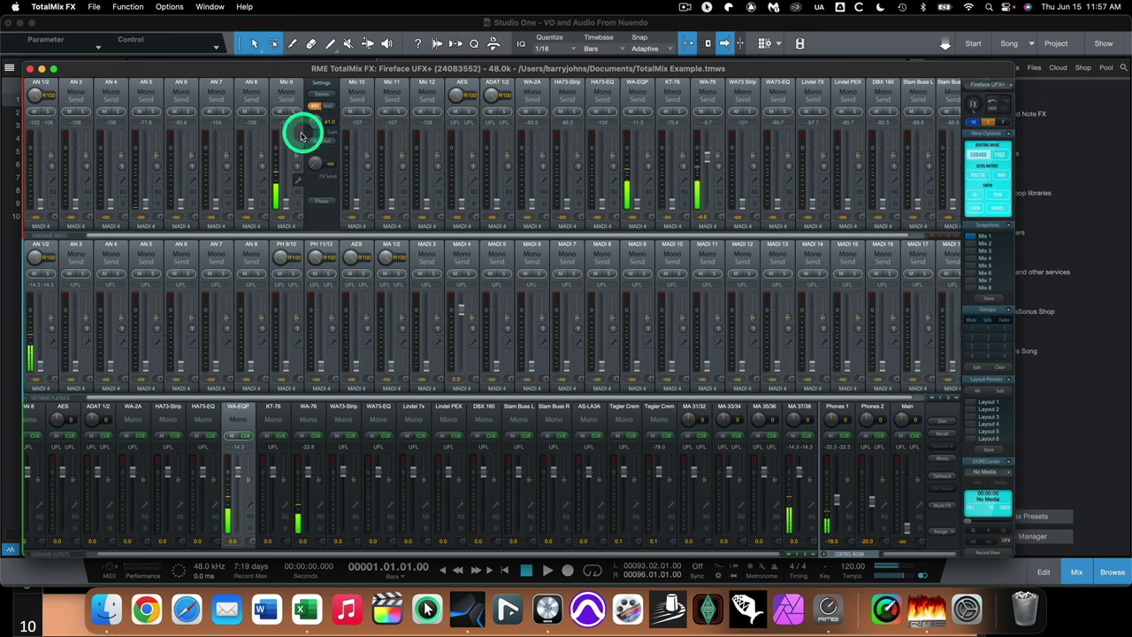
drag(715, 162, 713, 169)
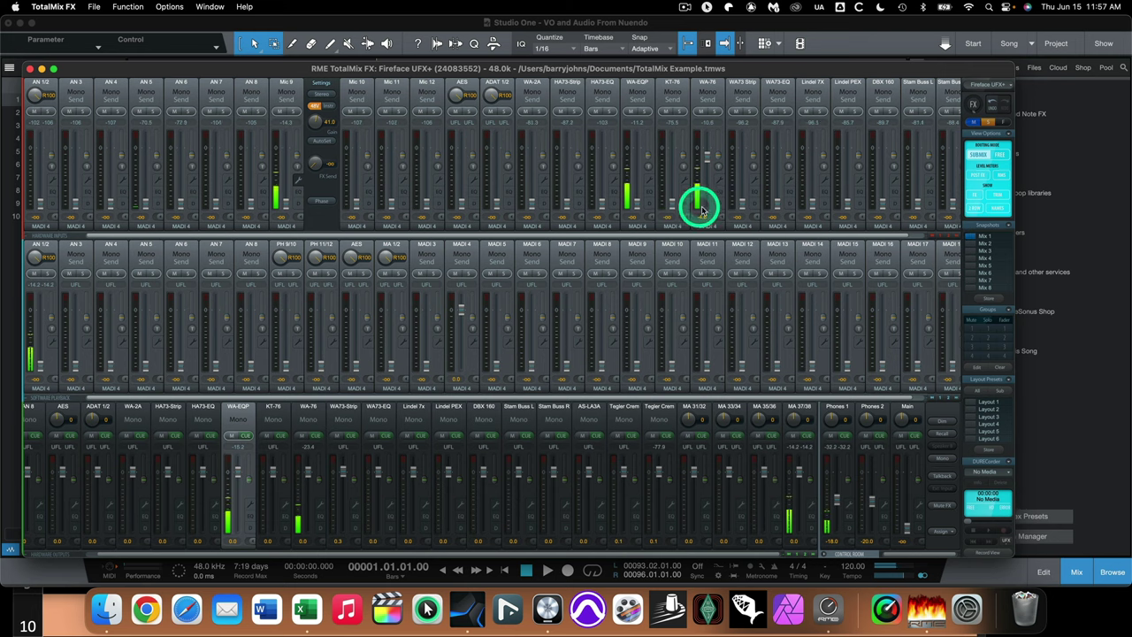
Step: Switch to Studio One and compare the signals by input-monitoring VO, WA-76 and WA-EQP in turn, ending on WA-EQP
click(469, 612)
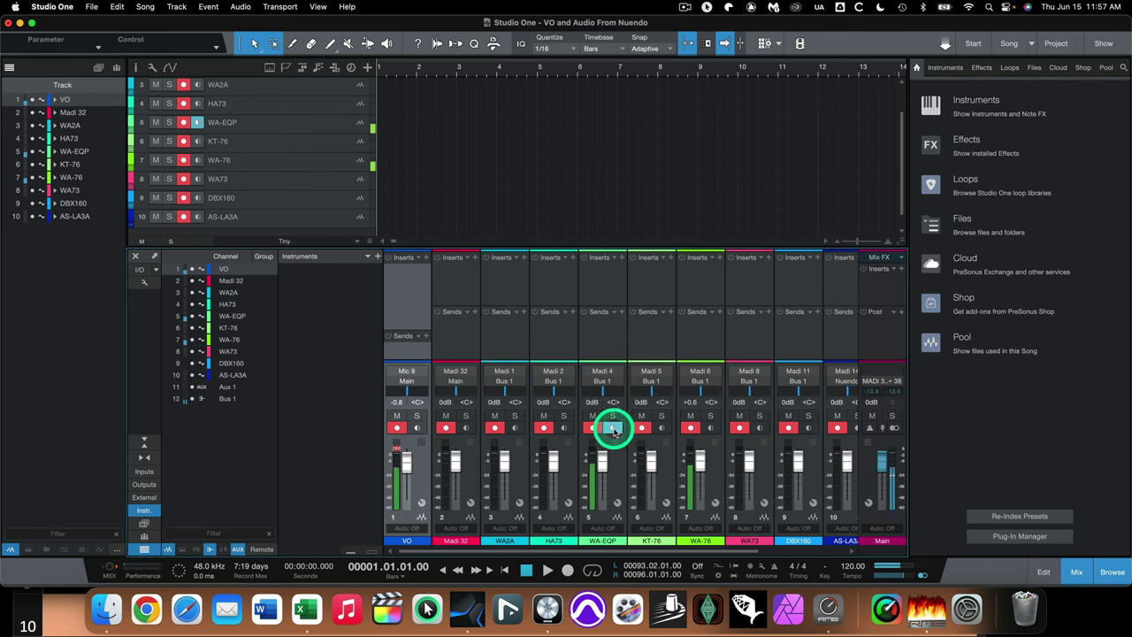
click(611, 428)
click(710, 428)
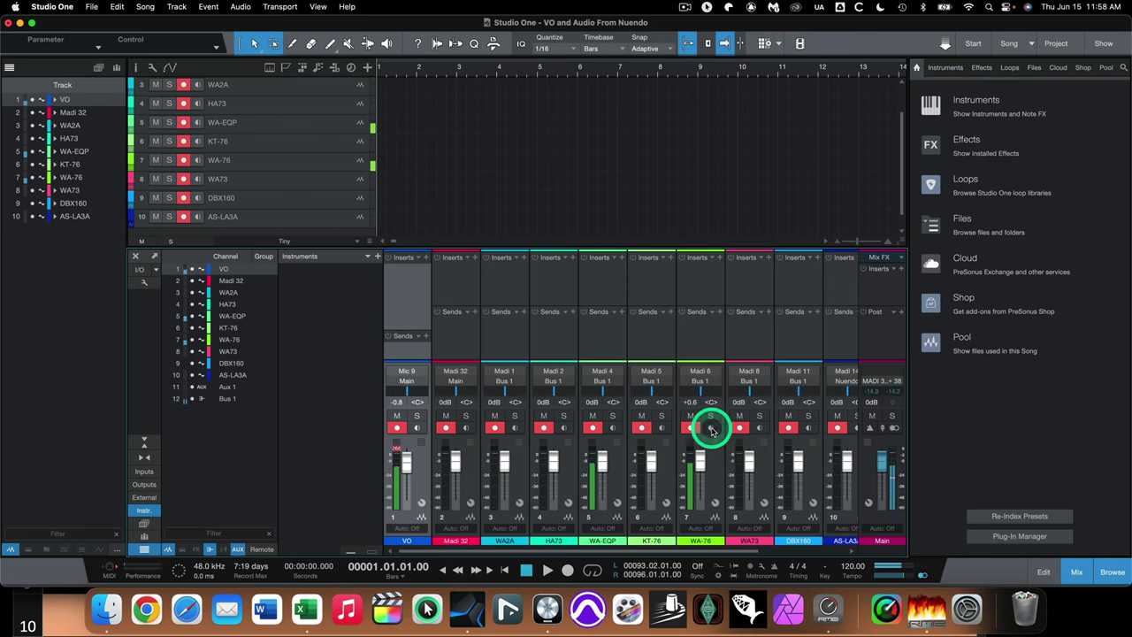
click(416, 428)
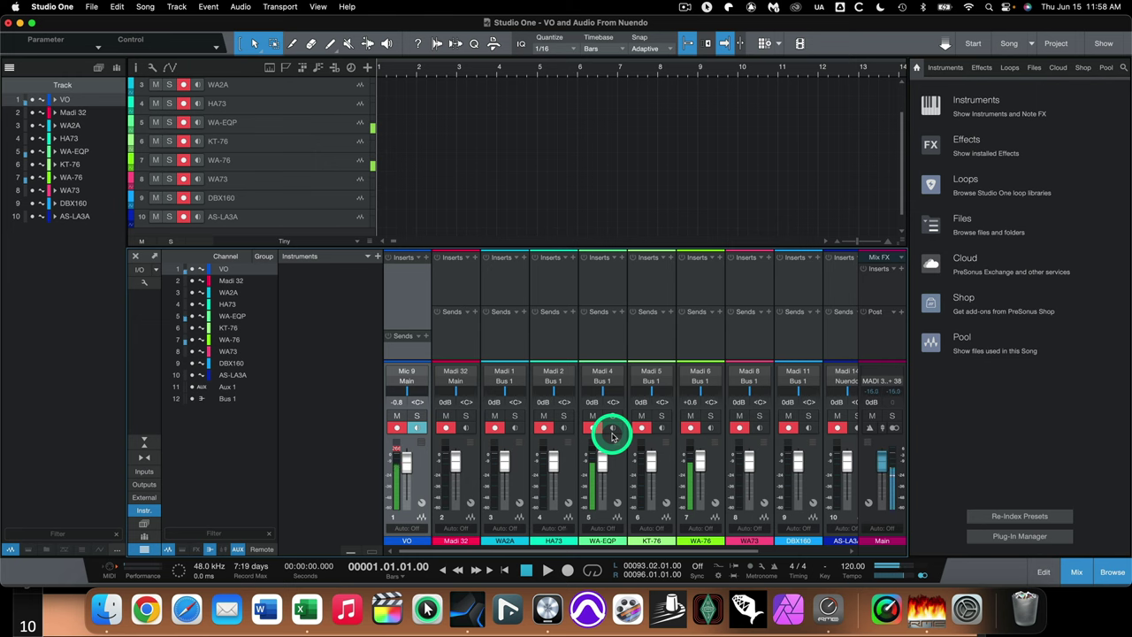
click(416, 428)
click(711, 428)
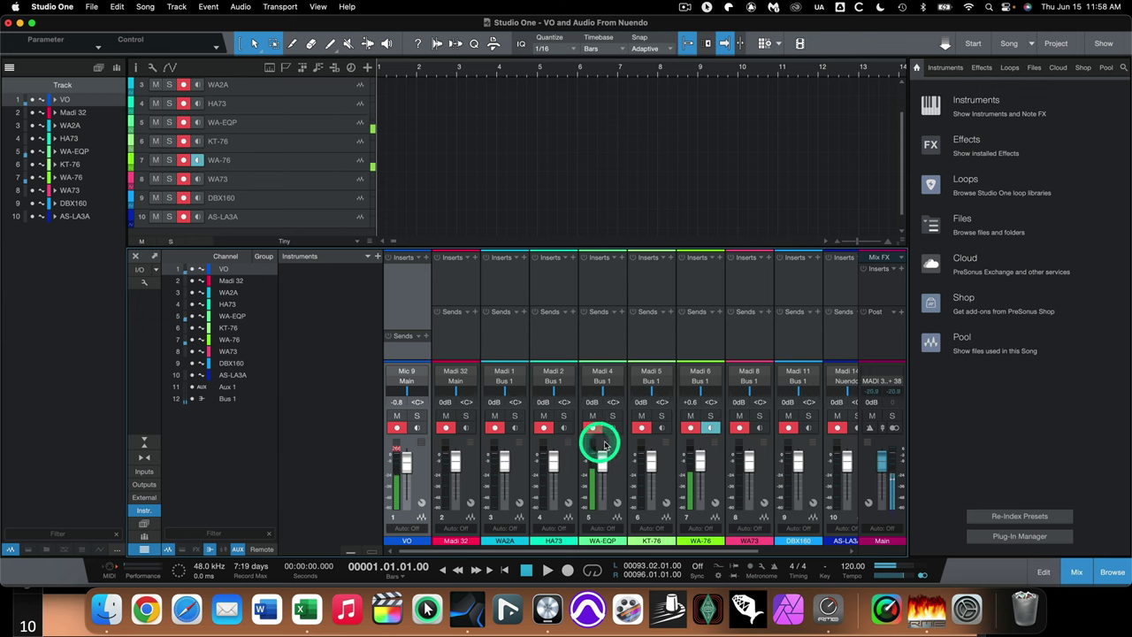
click(708, 427)
click(610, 427)
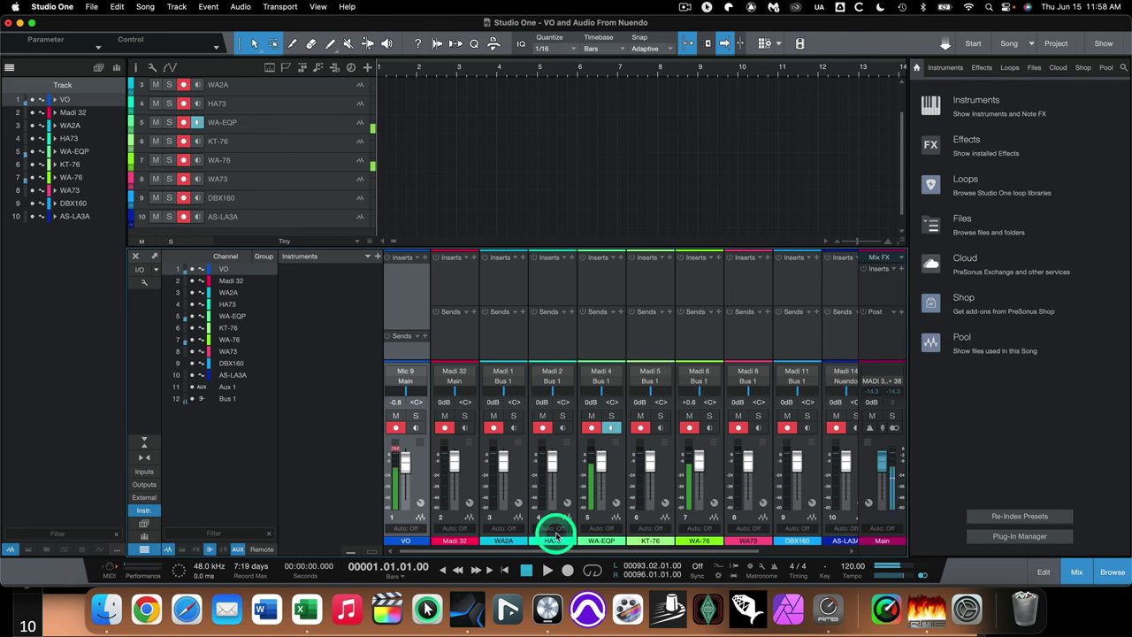
Step: Record a take about 13 seconds long on all armed tracks and stop the transport
click(568, 569)
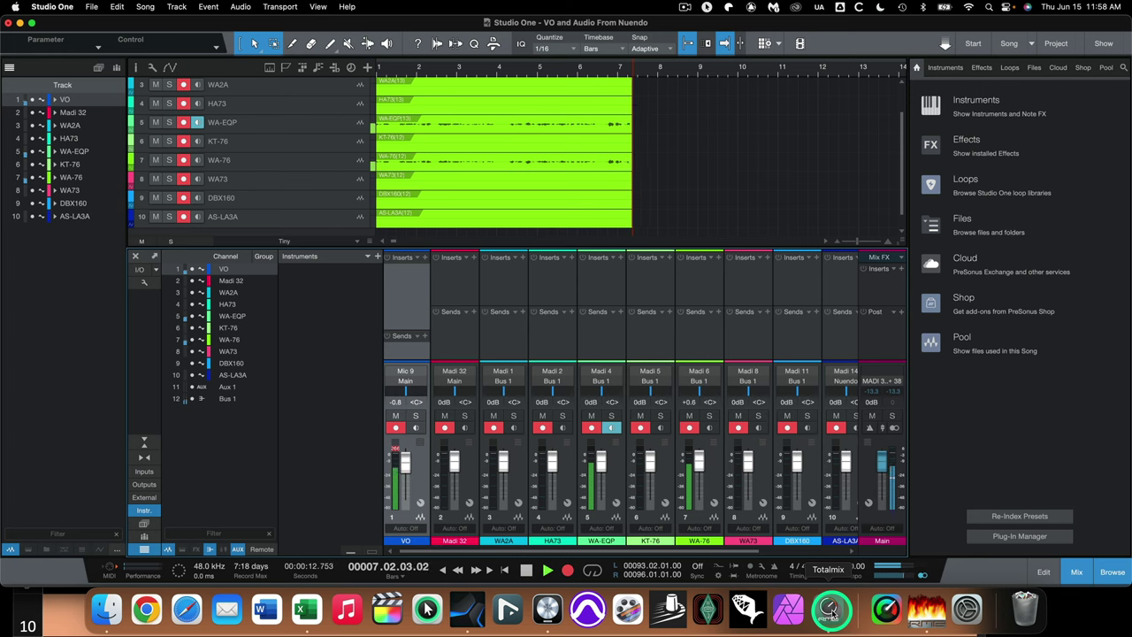
key(space)
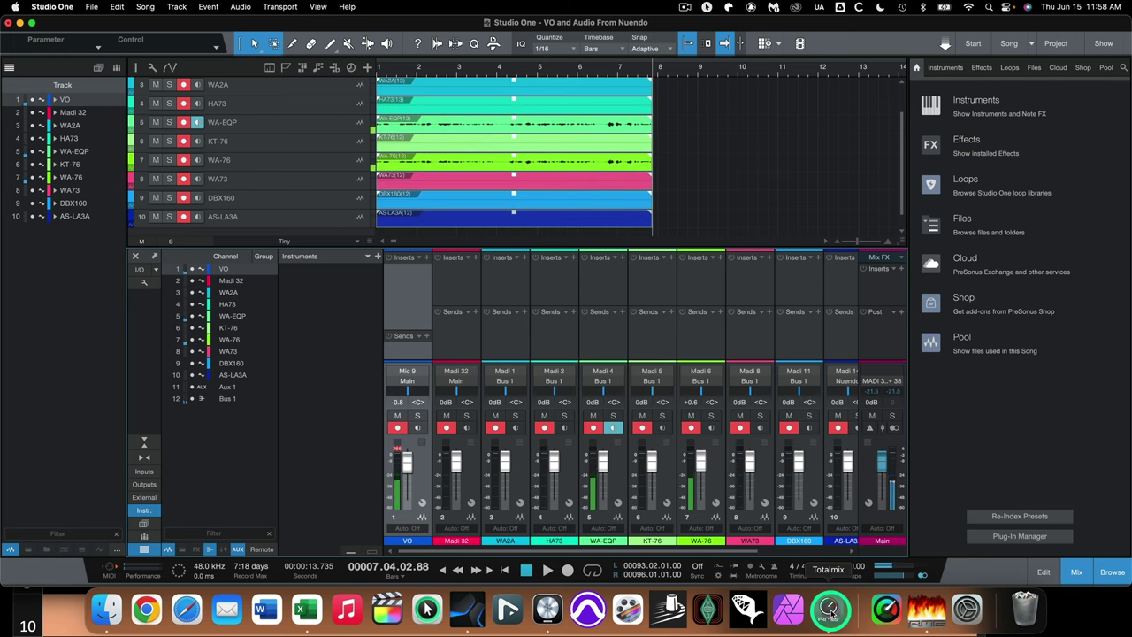
Step: Check the routing in TotalMix FX, return to Studio One and move input monitoring from WA-EQP to VO
click(830, 608)
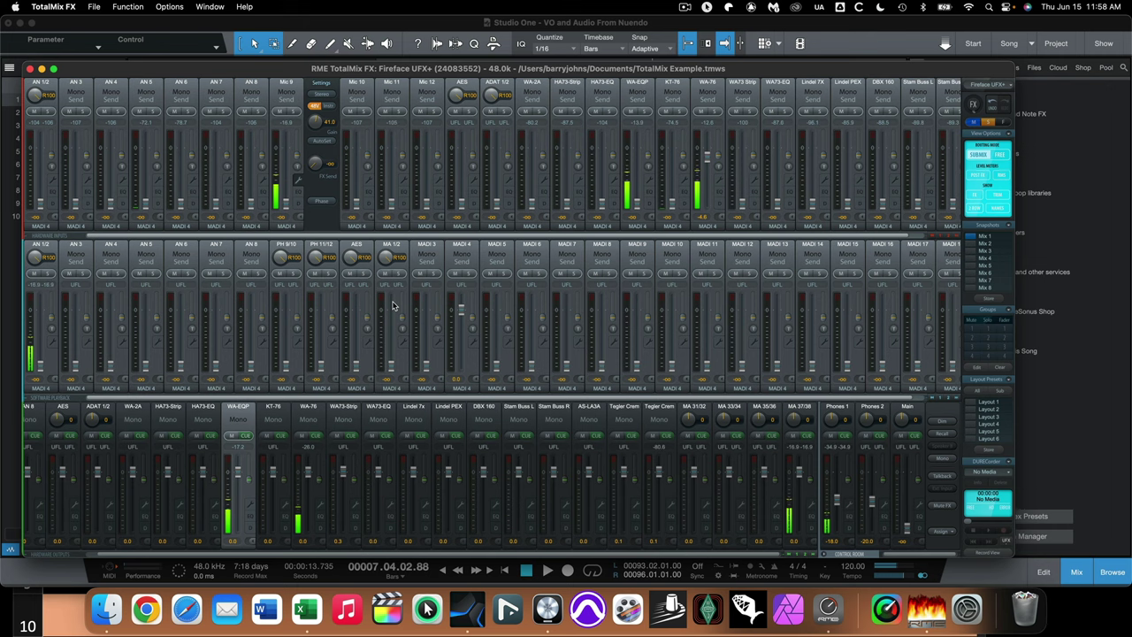
click(474, 616)
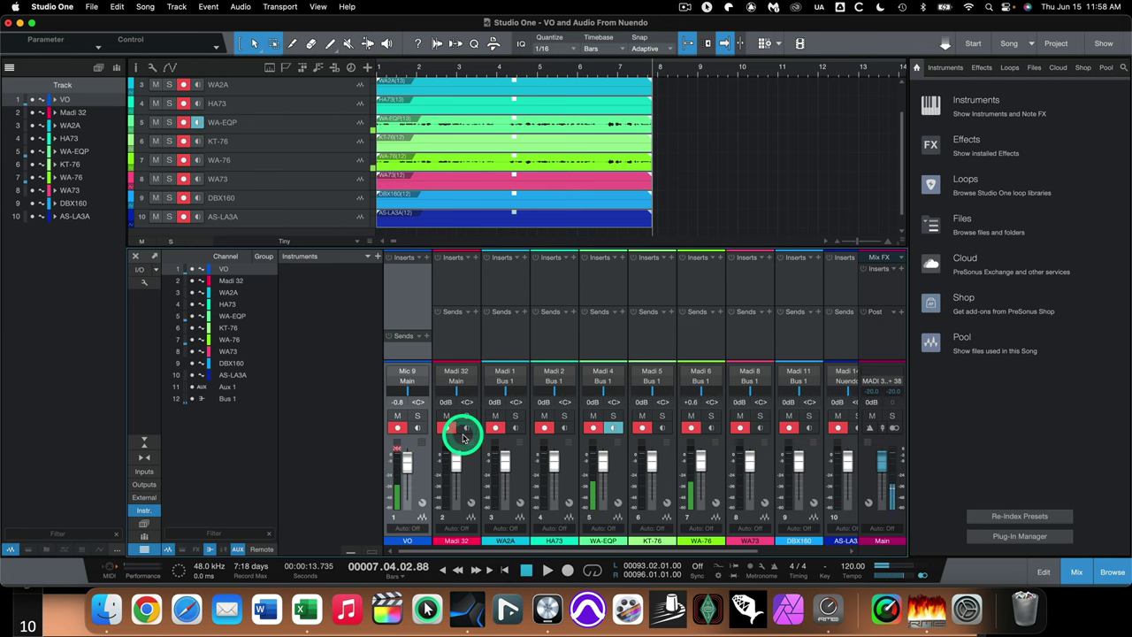
click(416, 428)
click(611, 427)
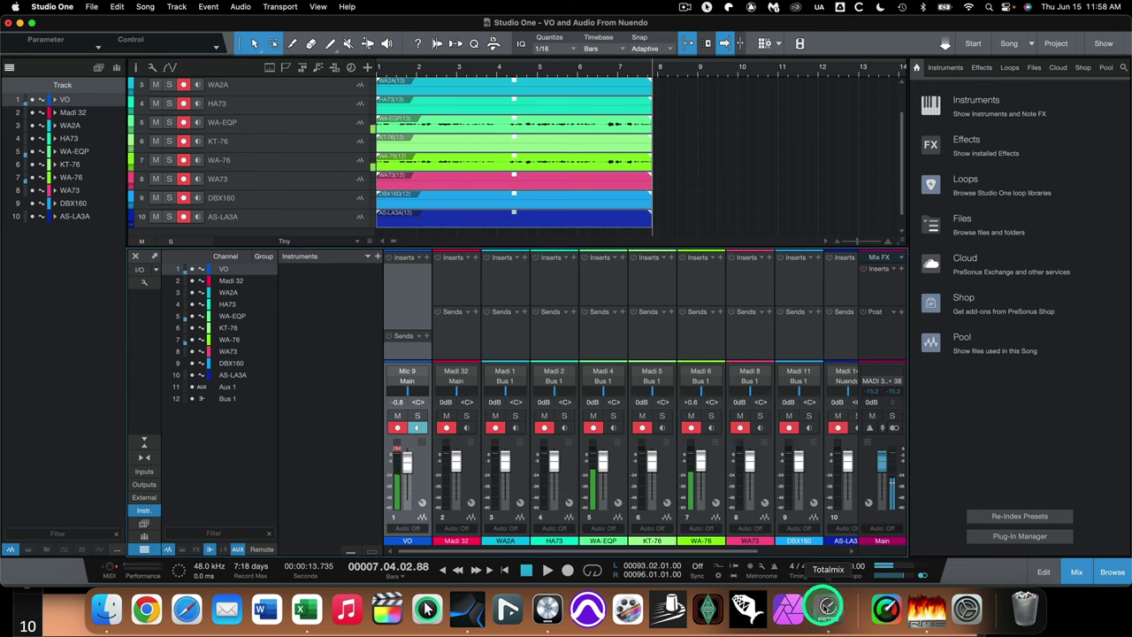
Step: Switch to TotalMix FX, store the current routing in the Mix 5 snapshot and save the workspace
click(826, 607)
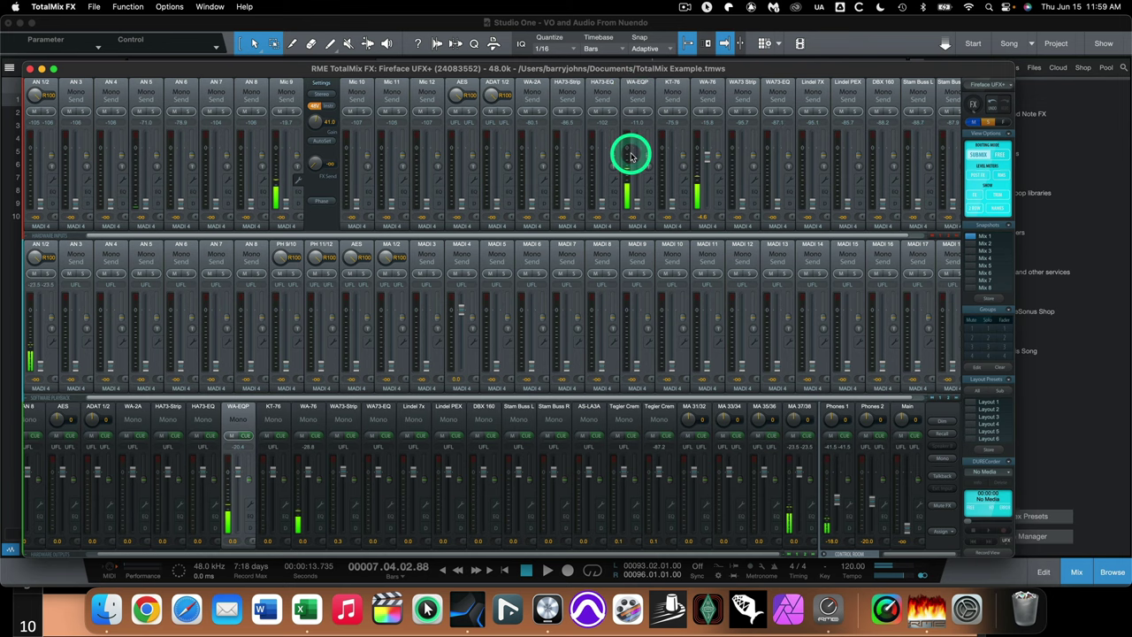
click(991, 300)
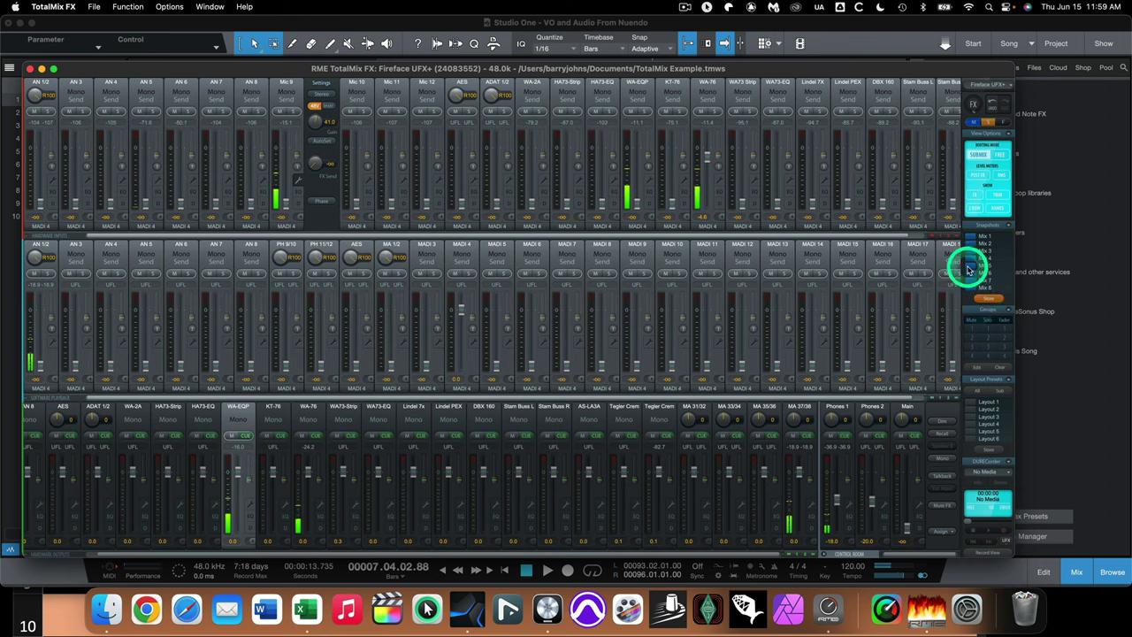
click(973, 267)
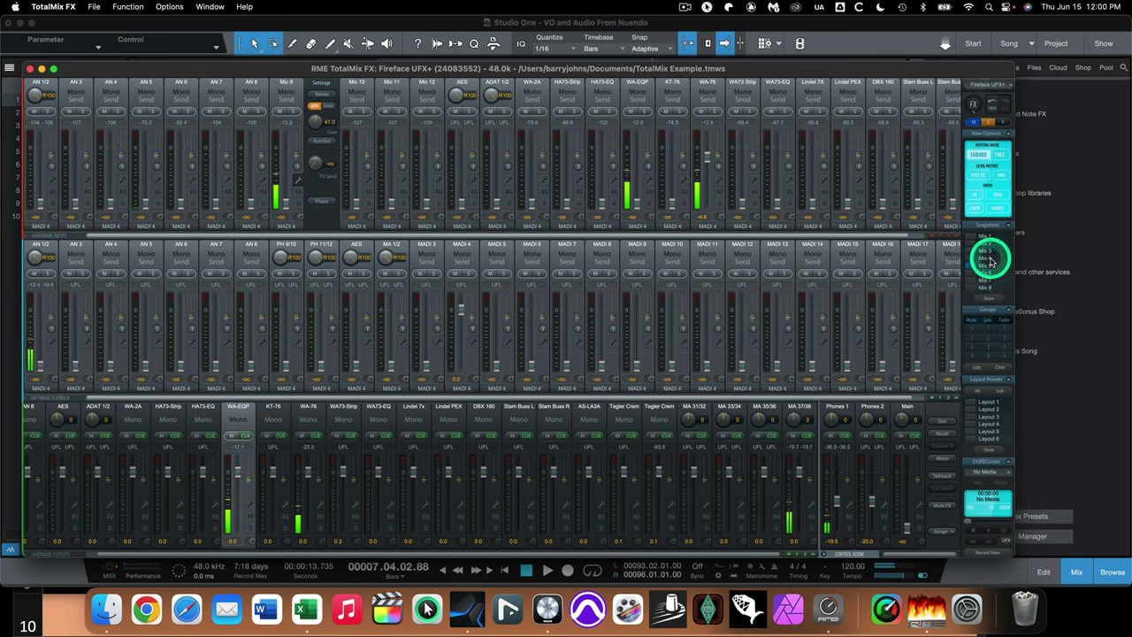
click(94, 7)
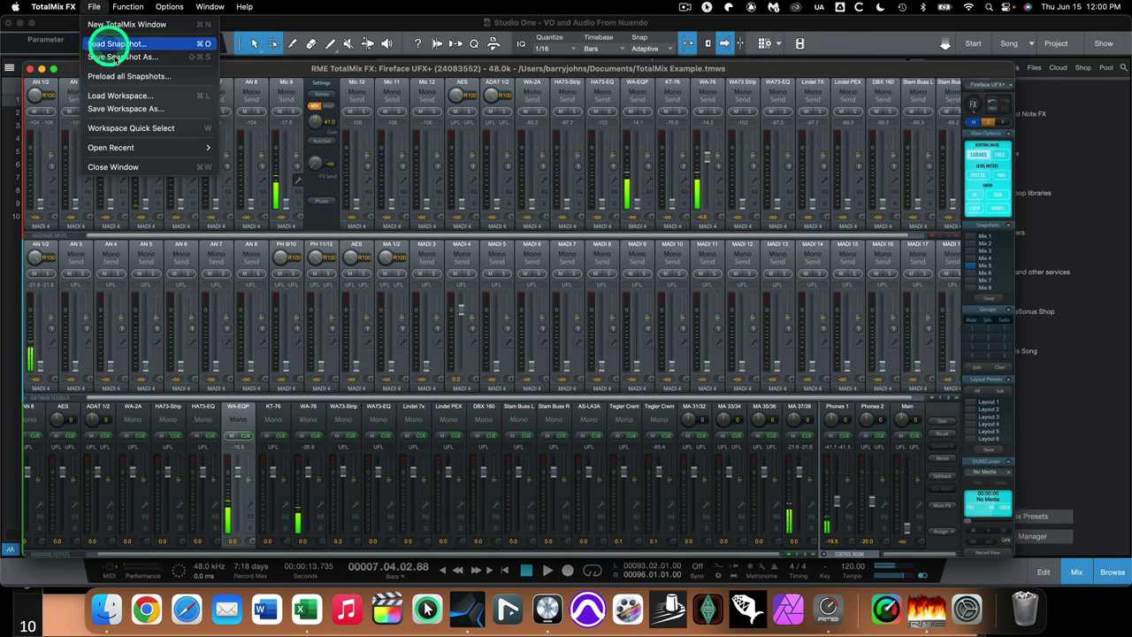
click(132, 109)
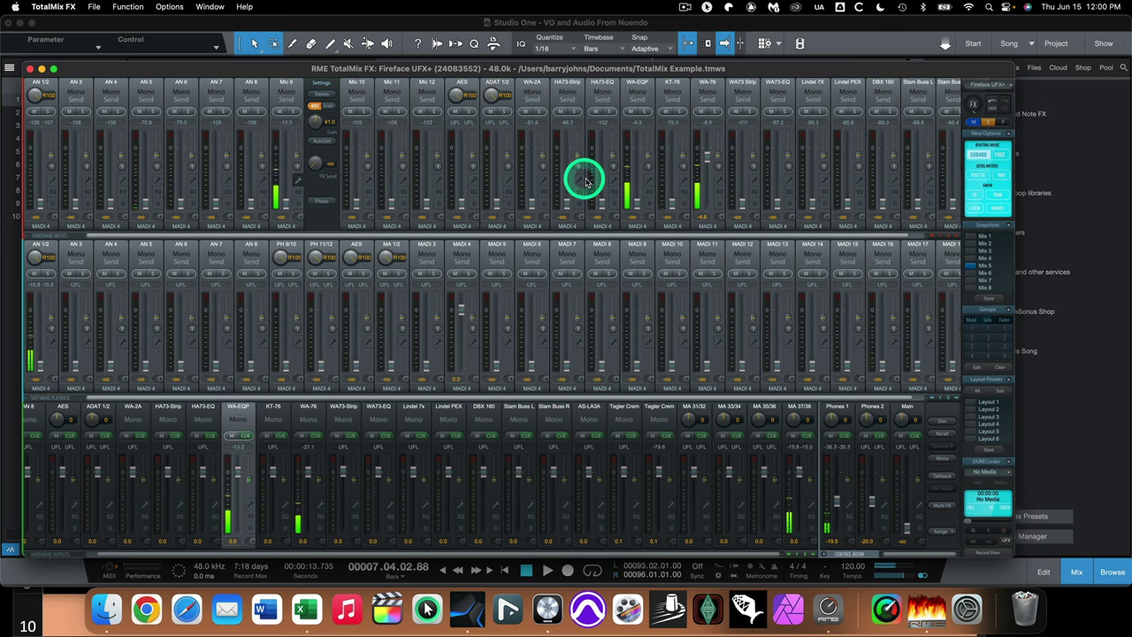
Step: Recall snapshot Mix 1, then discard the changes and reload the TotalMix Example.tmws workspace with snapshot Mix 5
click(973, 237)
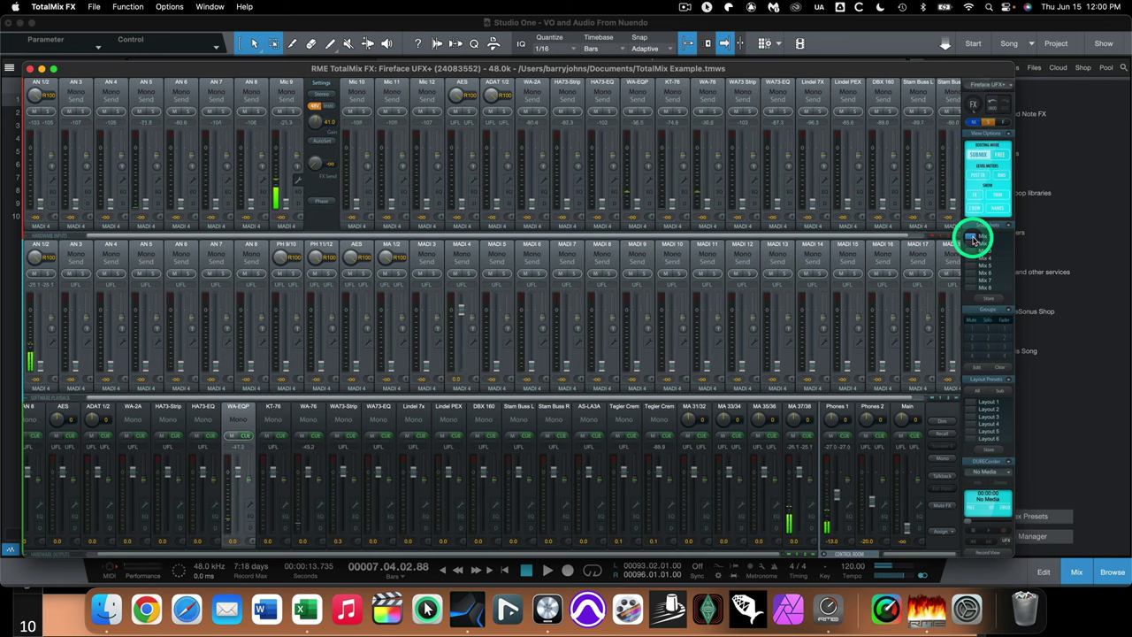
click(91, 8)
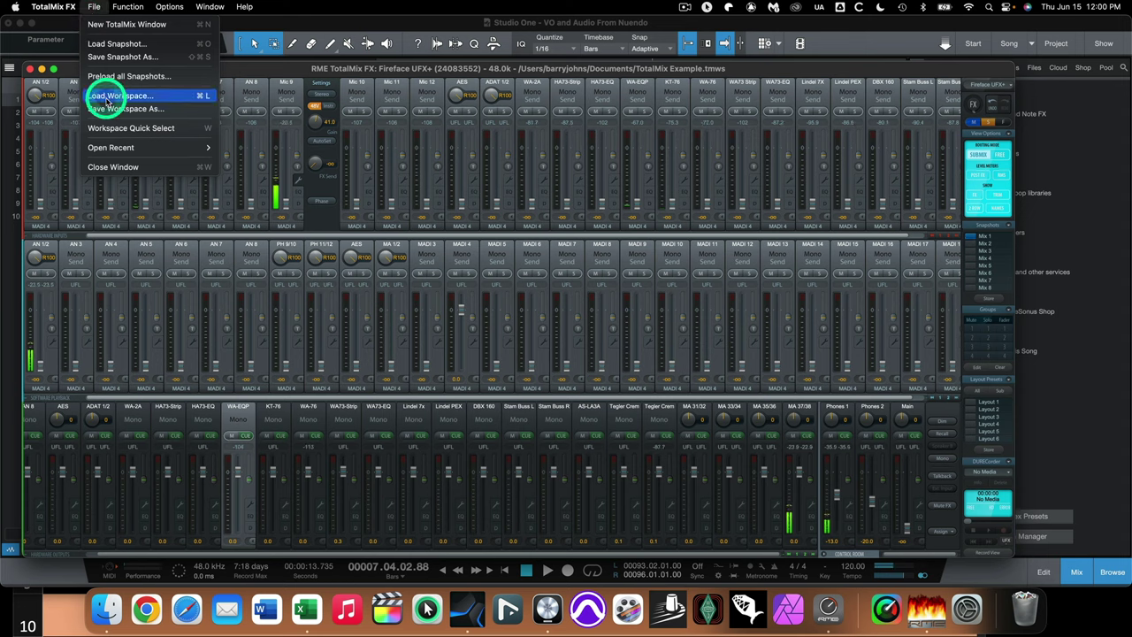
click(121, 127)
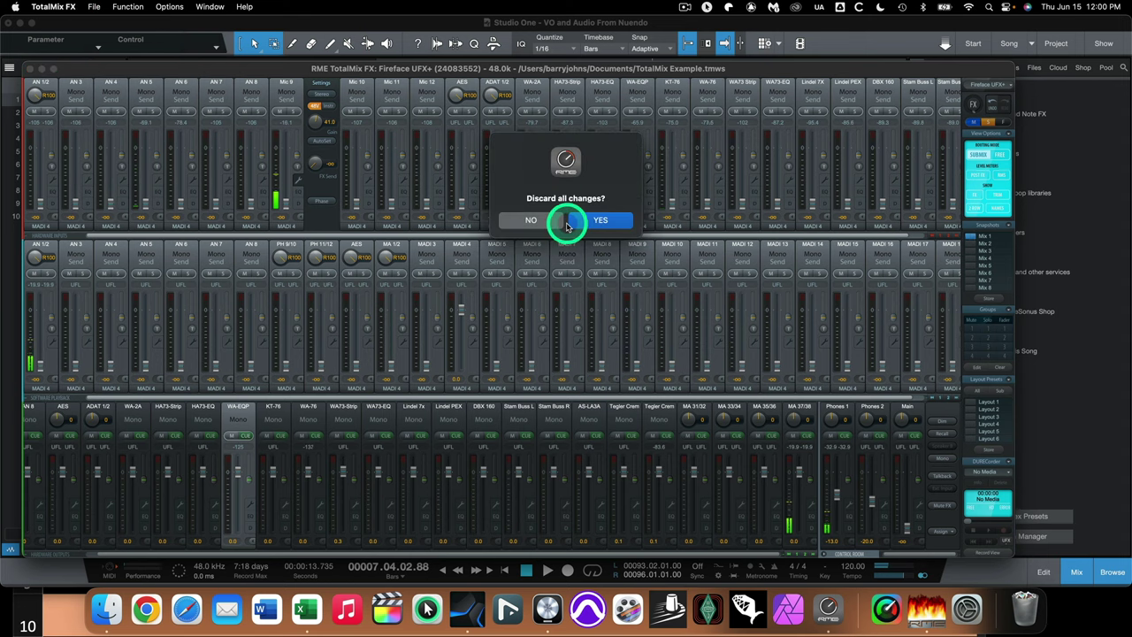
click(600, 221)
scroll(482, 221, down, 5)
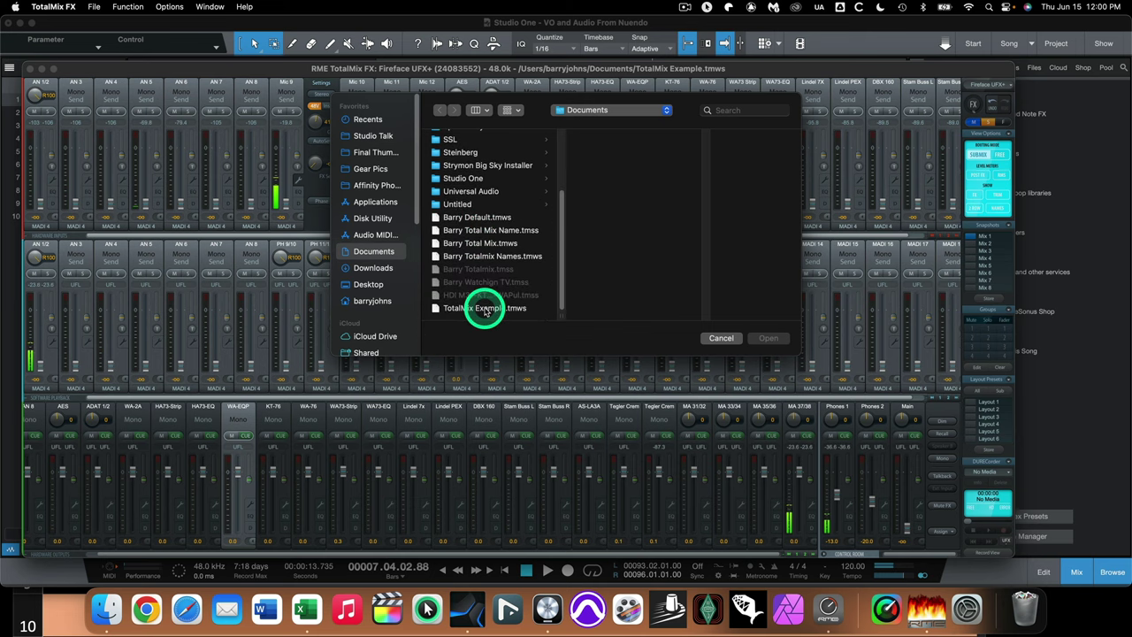
double_click(485, 308)
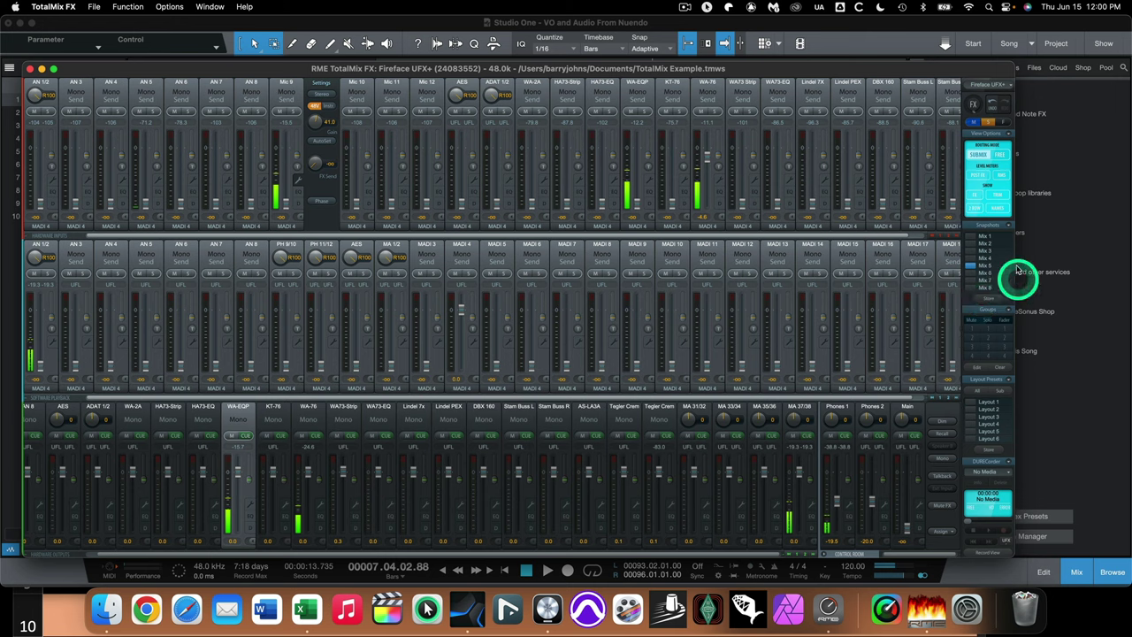
click(987, 266)
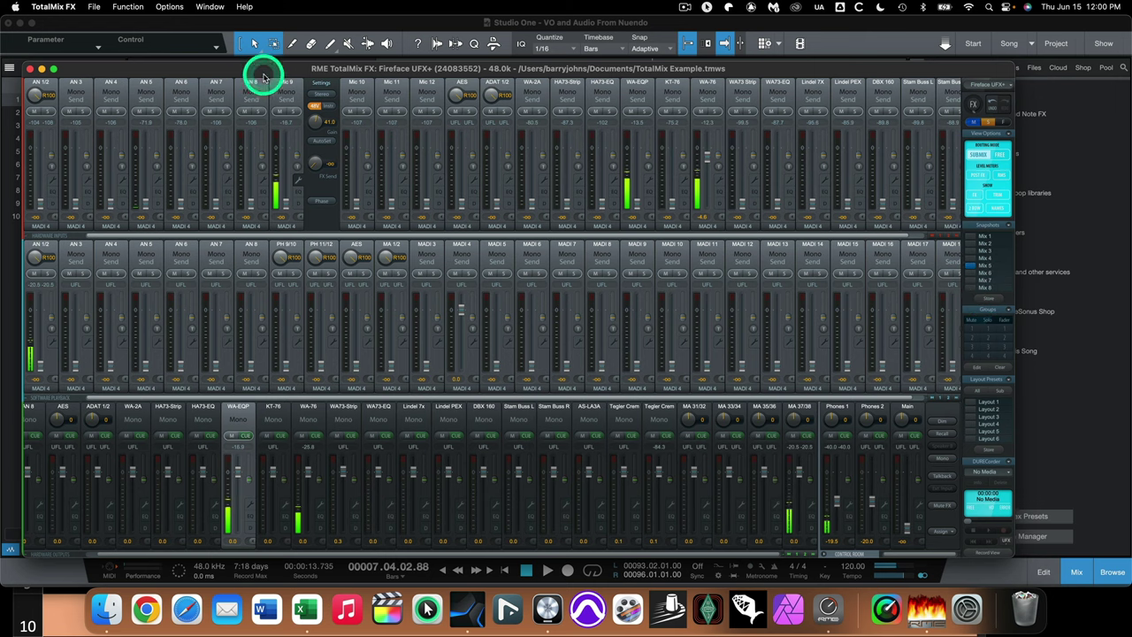